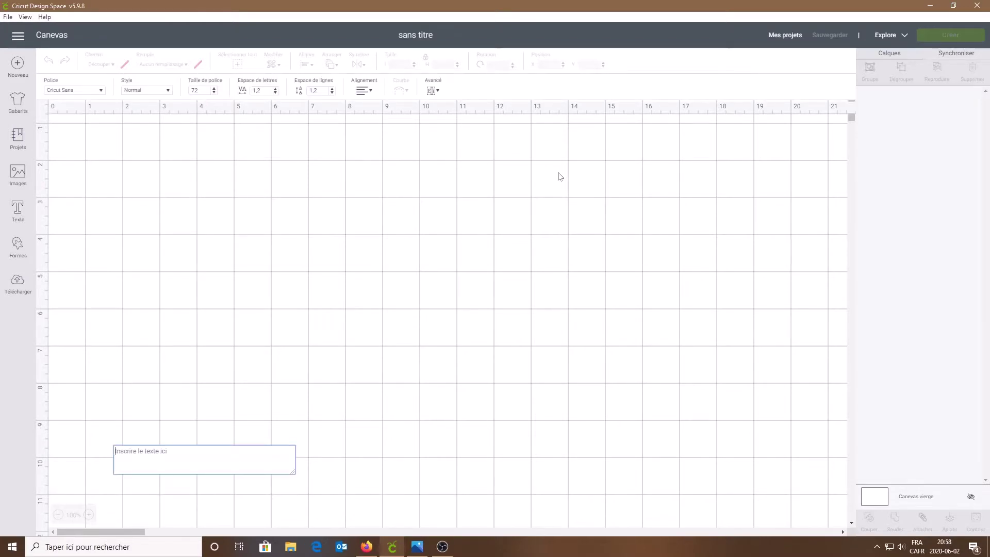
Step: Enter the text "merci", enlarge it to about 8.85 × 2.73 inches in the middle of the canvas, and deselect it
{"action": "type", "text": "merci"}
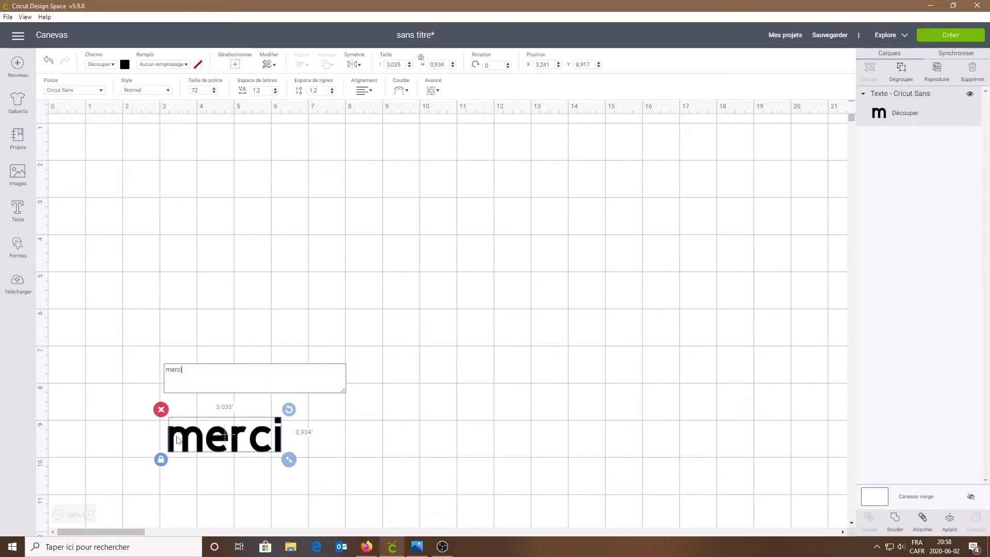
{"action": "left_click_drag", "start_coordinate": [236, 447], "coordinate": [603, 387]}
{"action": "left_click", "coordinate": [674, 386]}
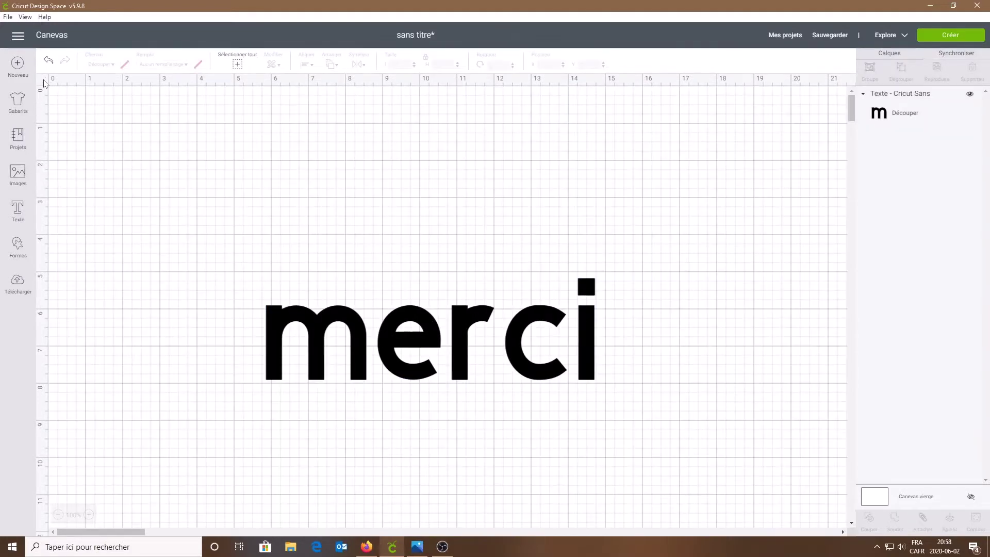
Step: Try mirroring the word "merci" with Symétrie axe vertical, and undo the flip
{"action": "left_click", "coordinate": [355, 360]}
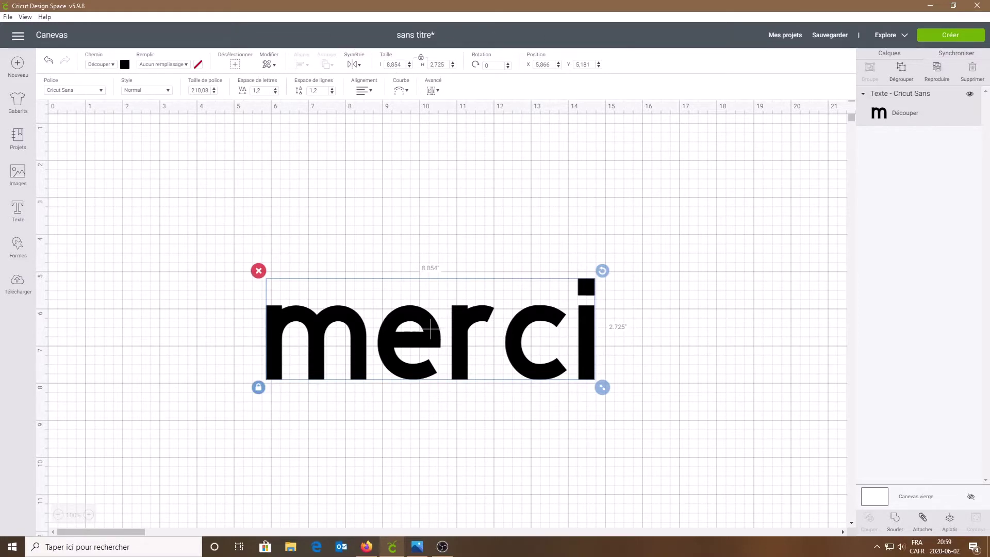
{"action": "left_click", "coordinate": [356, 65]}
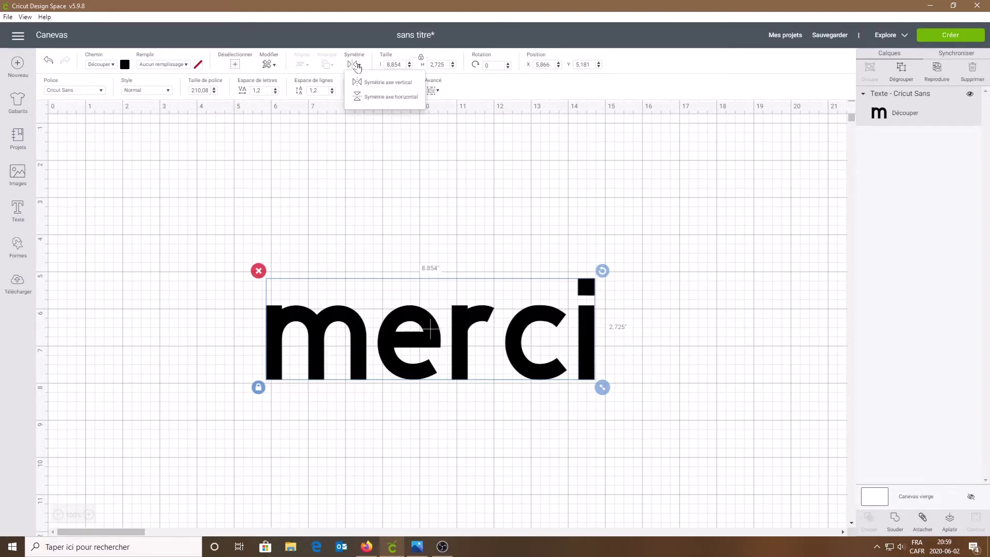
{"action": "left_click", "coordinate": [376, 82]}
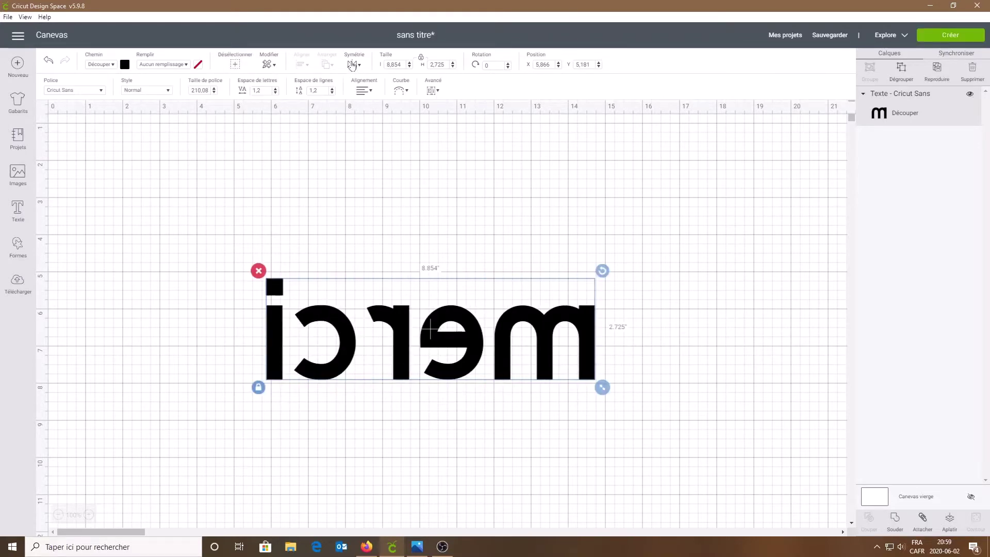
{"action": "key", "text": "ctrl+z"}
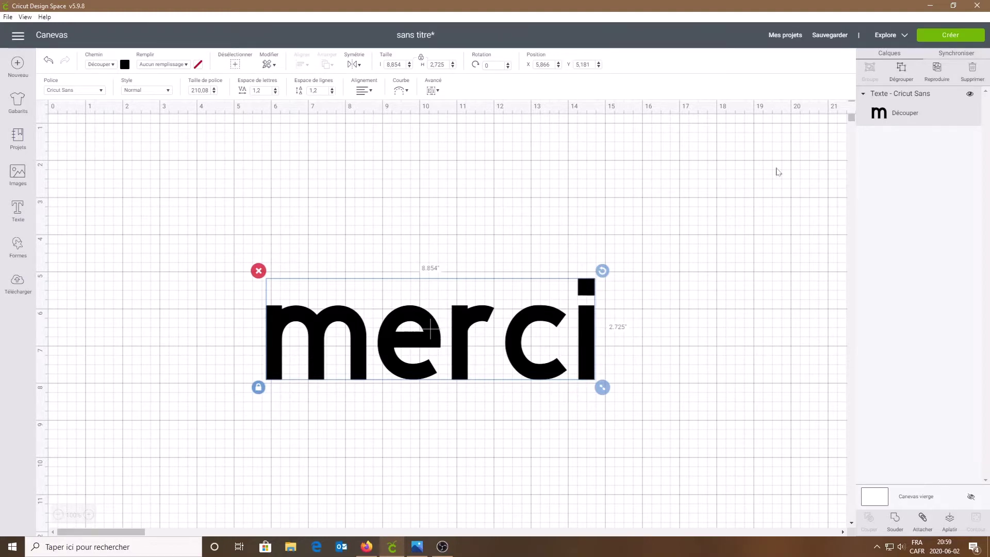
Step: Duplicate the word "merci" with the copy placed just above the original, and colour the lower word dark red
{"action": "left_click", "coordinate": [937, 69]}
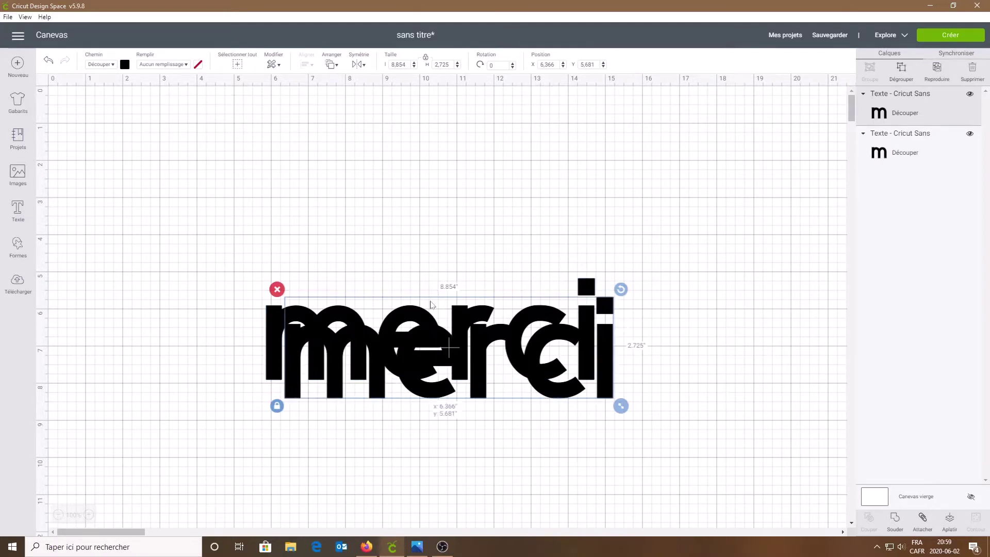
{"action": "left_click_drag", "start_coordinate": [431, 304], "coordinate": [422, 228]}
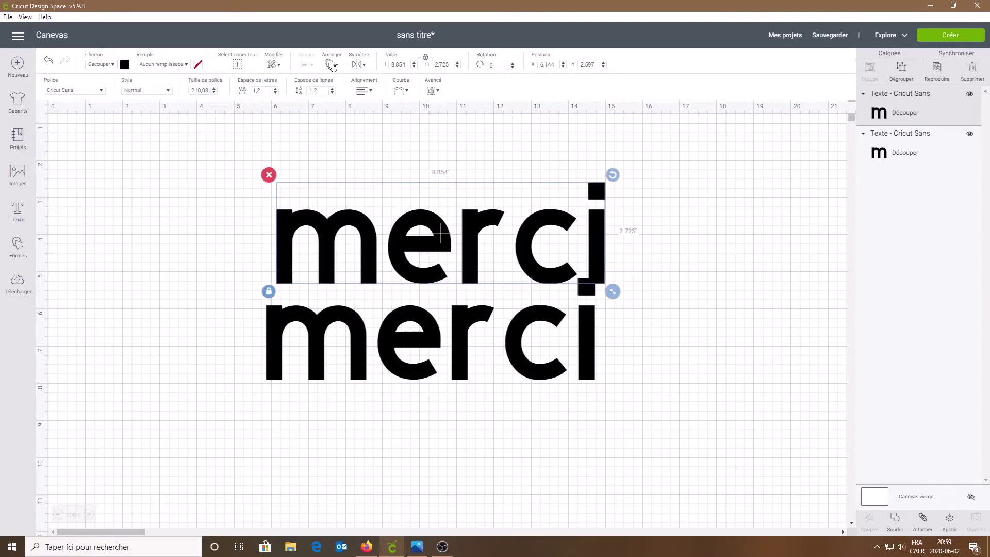
{"action": "left_click", "coordinate": [353, 342]}
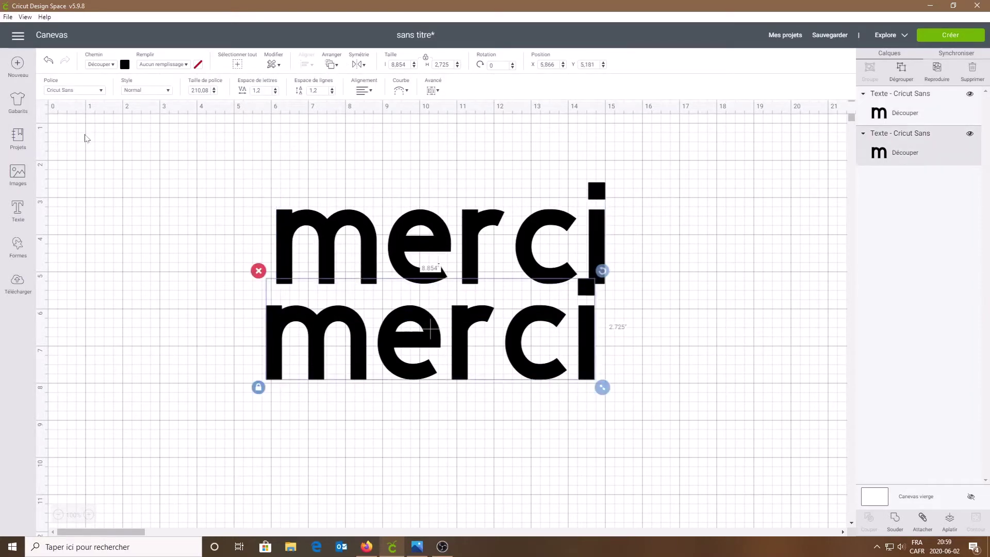
{"action": "left_click", "coordinate": [124, 64]}
{"action": "left_click", "coordinate": [136, 145]}
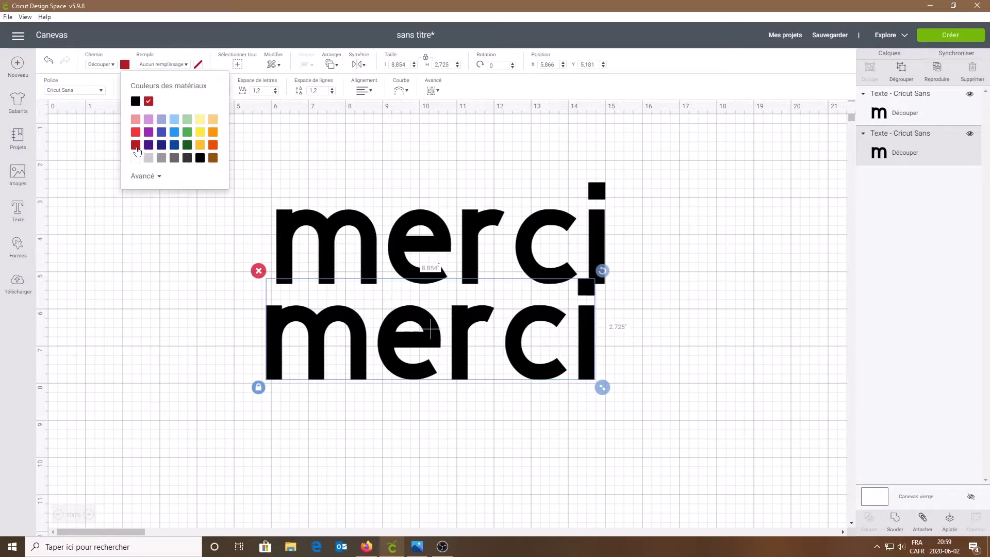
Step: Send the upper black word behind the red one with Envoyer en arrière
{"action": "left_click", "coordinate": [441, 276]}
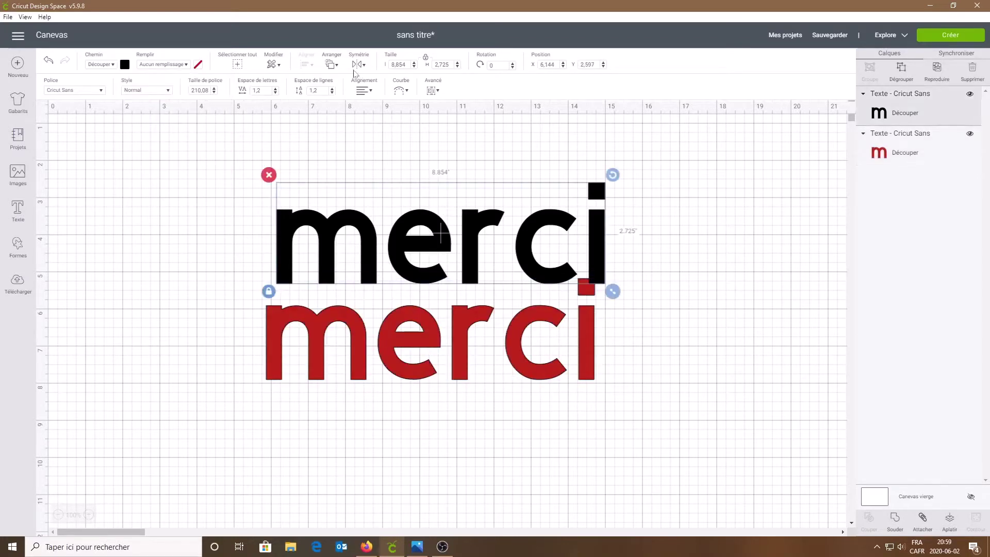
{"action": "left_click", "coordinate": [332, 65]}
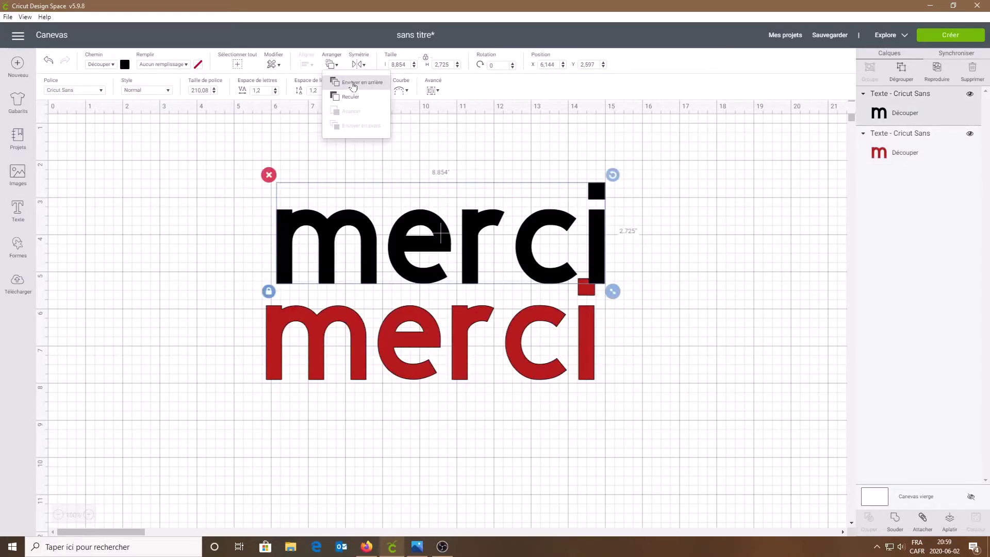
{"action": "left_click", "coordinate": [350, 83]}
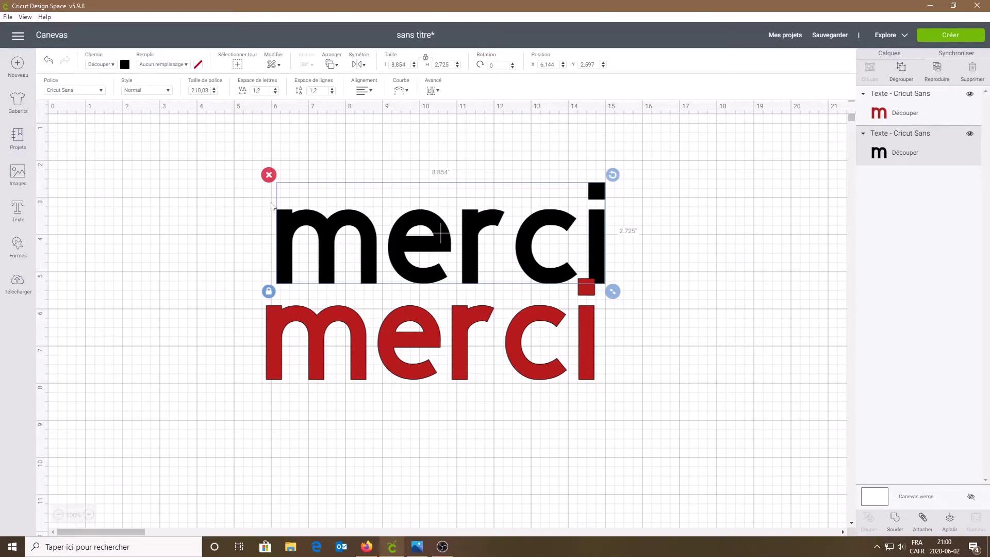
{"action": "left_click", "coordinate": [278, 67]}
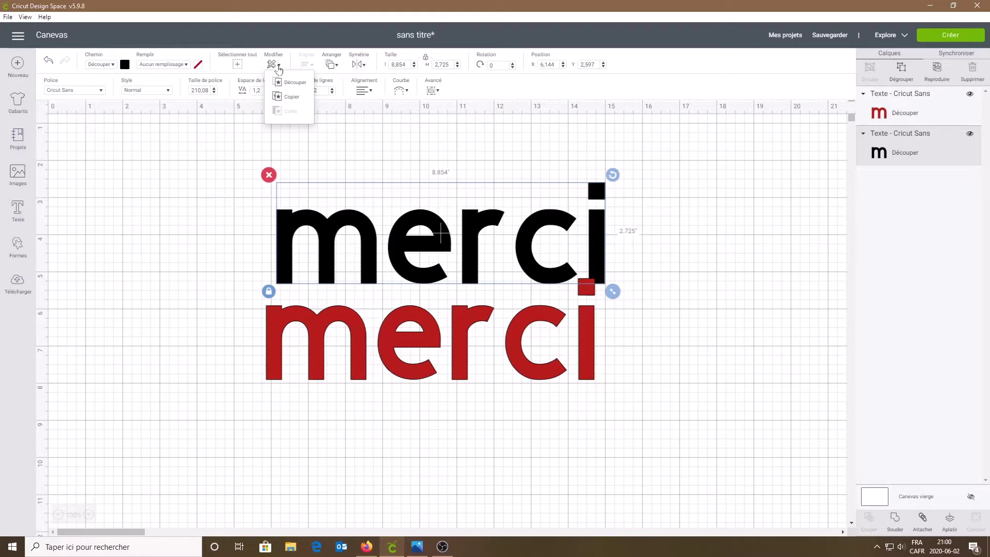
{"action": "right_click", "coordinate": [334, 178]}
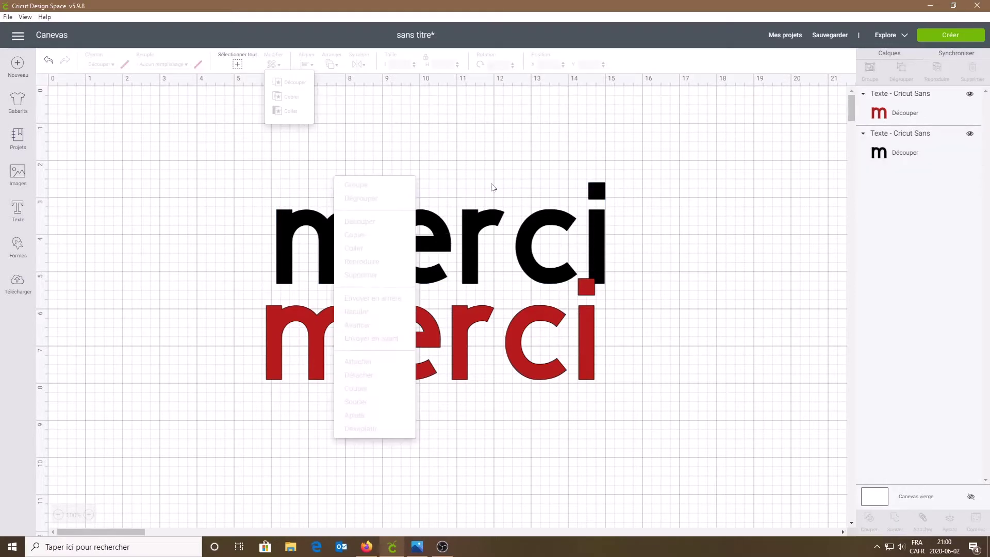
{"action": "left_click", "coordinate": [468, 261]}
{"action": "right_click", "coordinate": [364, 219]}
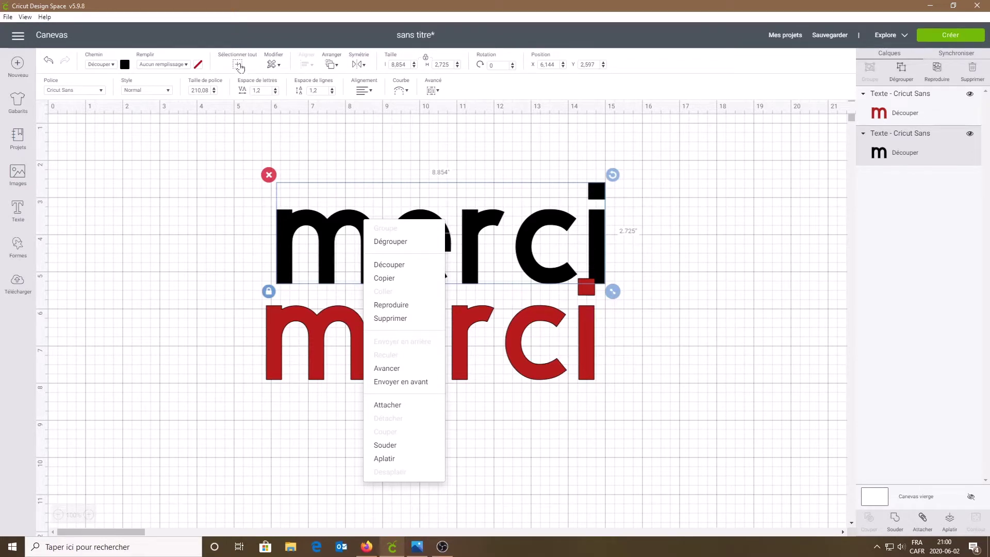
{"action": "left_click", "coordinate": [239, 66]}
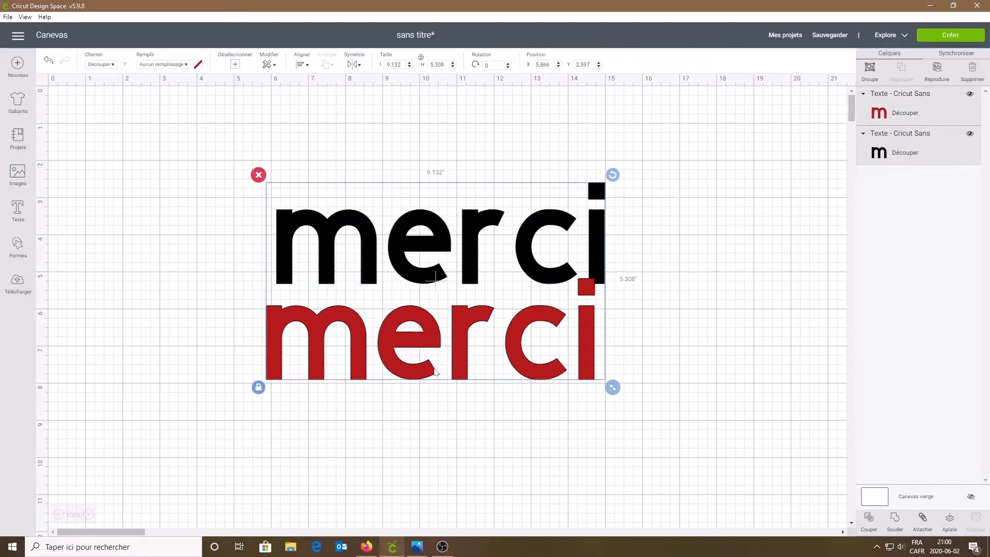
{"action": "left_click", "coordinate": [204, 171]}
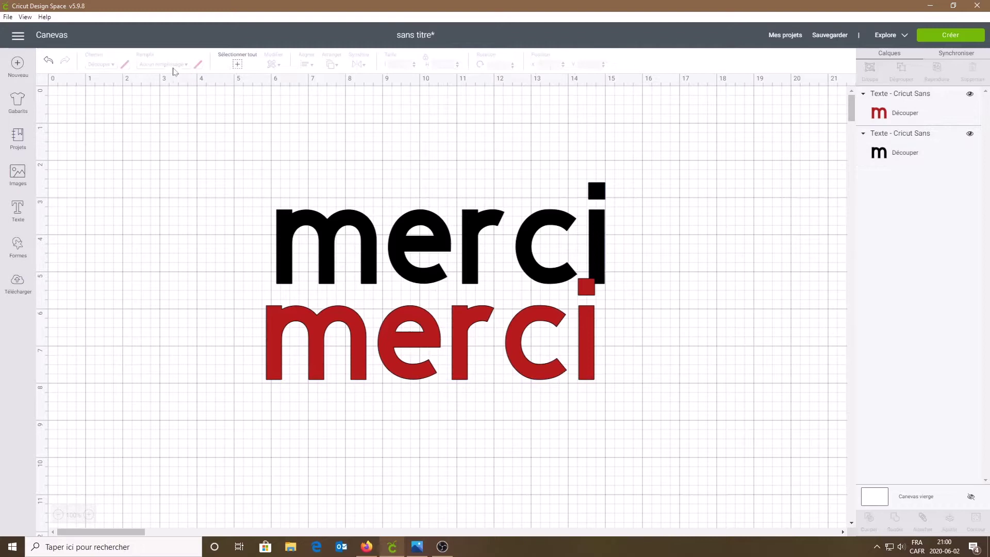
Step: Set the fill of the upper black word to Imprimer
{"action": "left_click", "coordinate": [384, 252]}
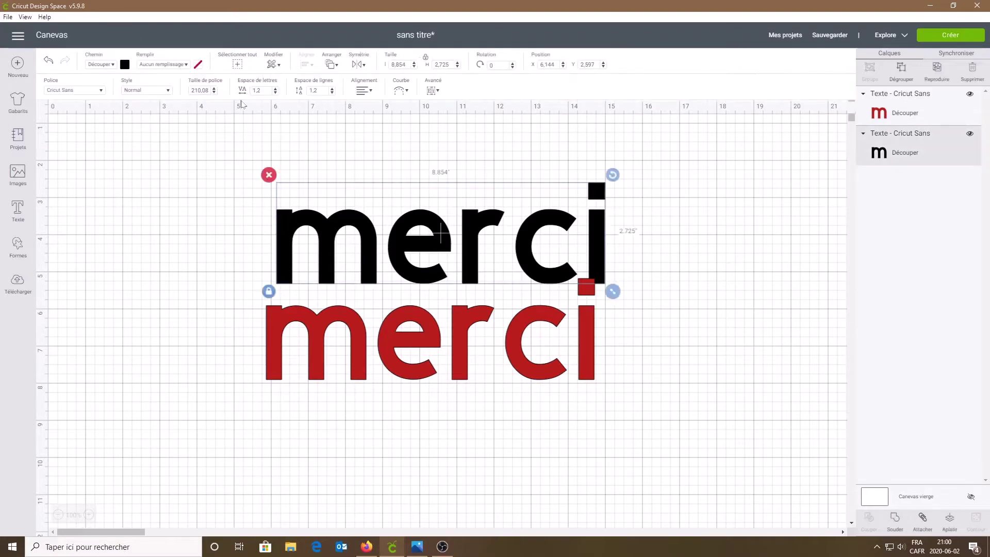
{"action": "left_click", "coordinate": [173, 66]}
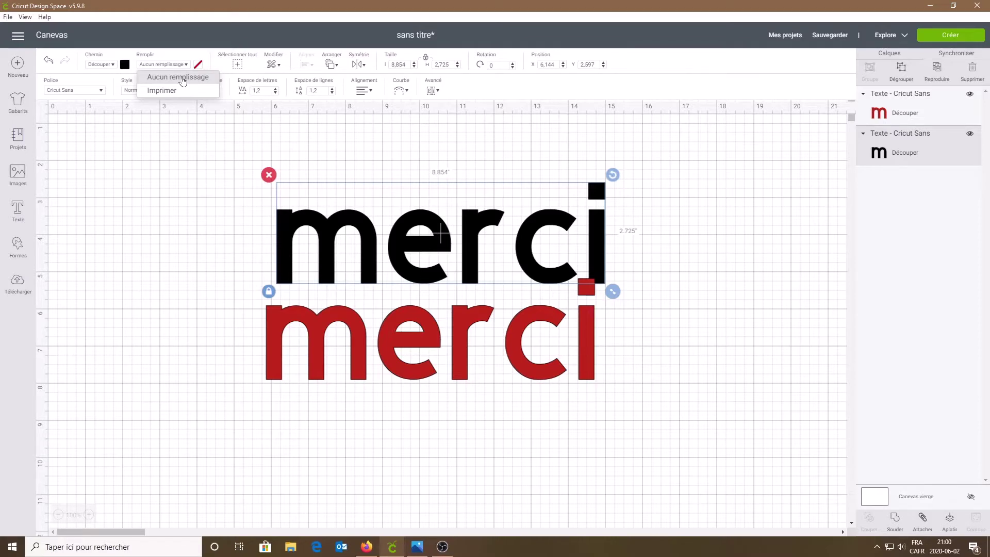
{"action": "left_click", "coordinate": [172, 92]}
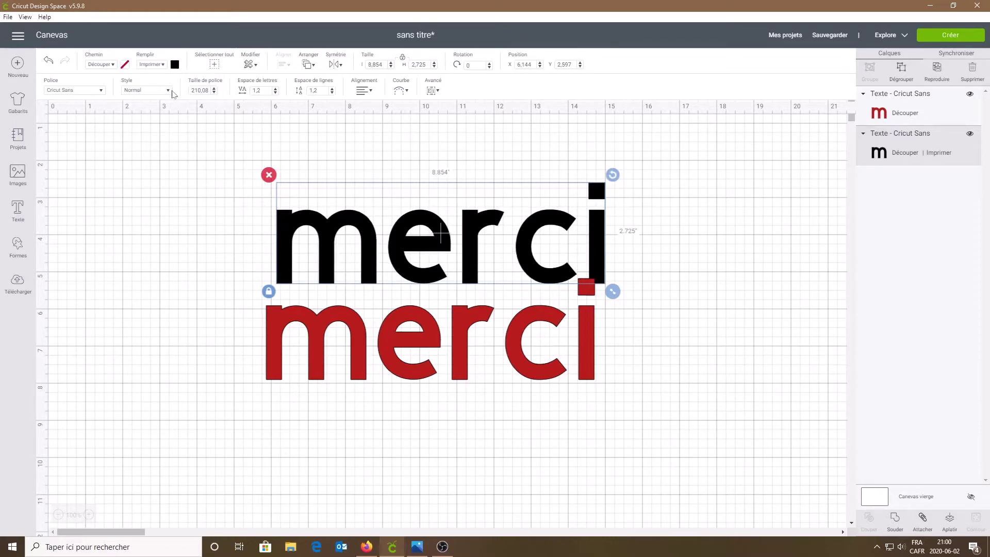
Step: Try the Imprimer fill on the lower red word, and return it to Aucun remplissage
{"action": "left_click", "coordinate": [363, 339]}
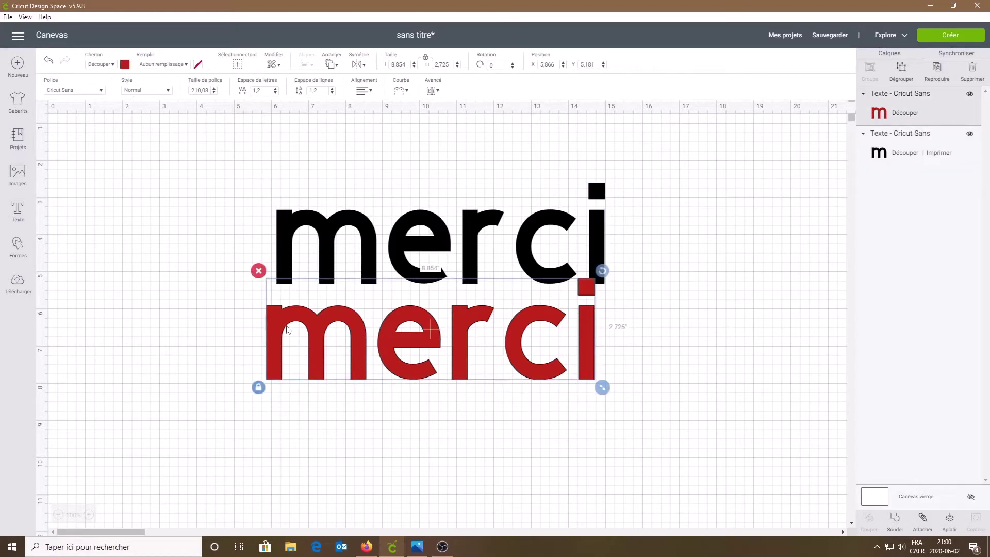
{"action": "left_click", "coordinate": [159, 69]}
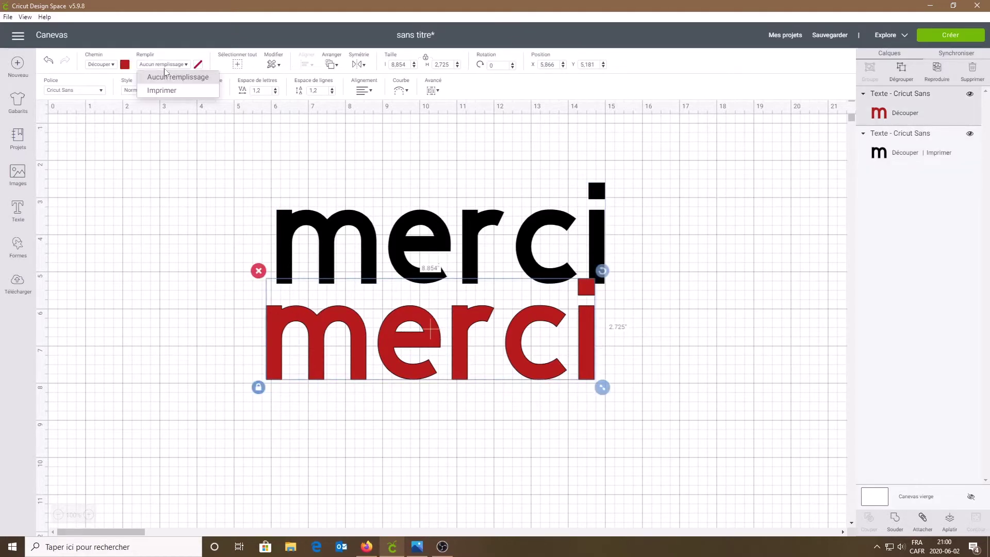
{"action": "left_click", "coordinate": [166, 91]}
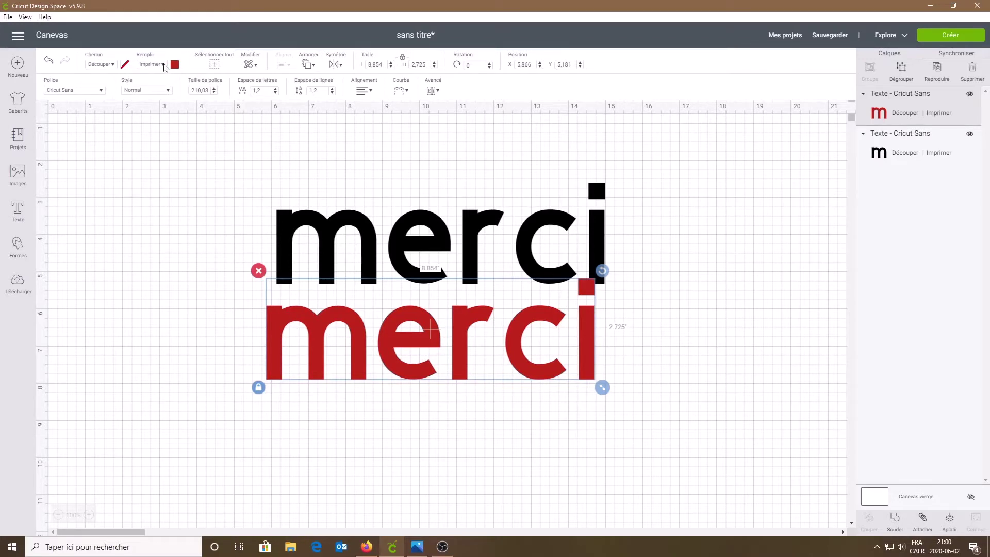
{"action": "left_click", "coordinate": [154, 64]}
{"action": "left_click", "coordinate": [164, 78]}
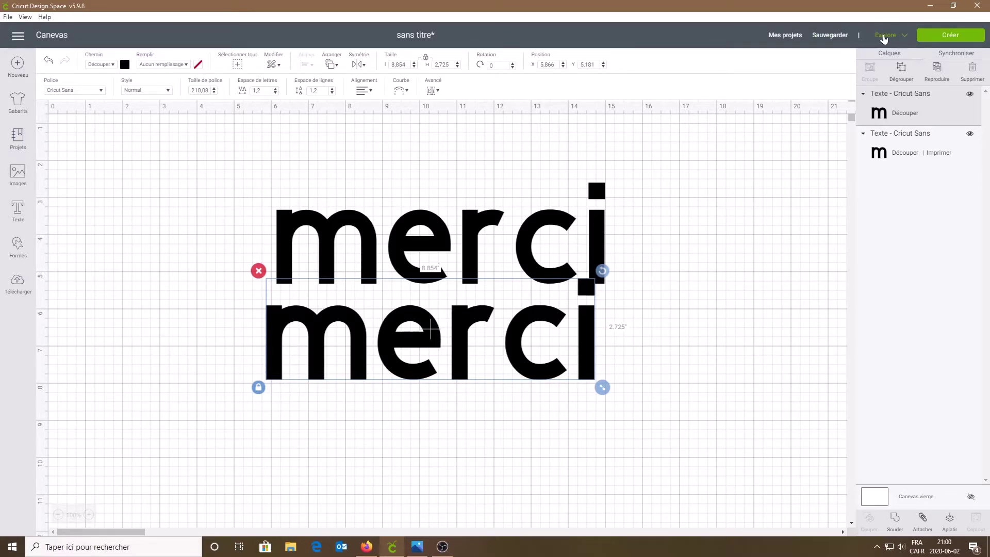
Step: Switch the machine from Cricut Explore Family to Cricut Maker and view the path types it offers for the lower word
{"action": "left_click", "coordinate": [884, 37]}
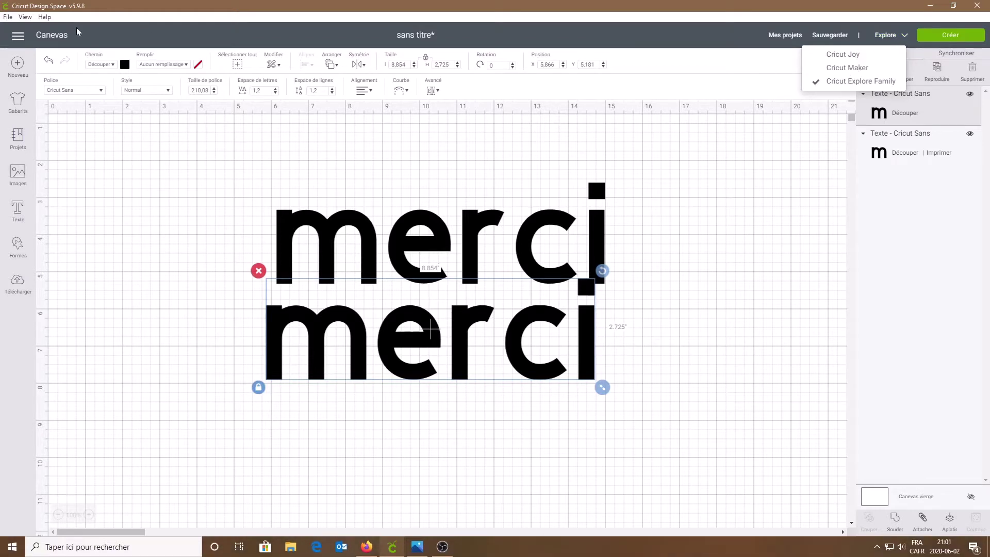
{"action": "left_click", "coordinate": [115, 65]}
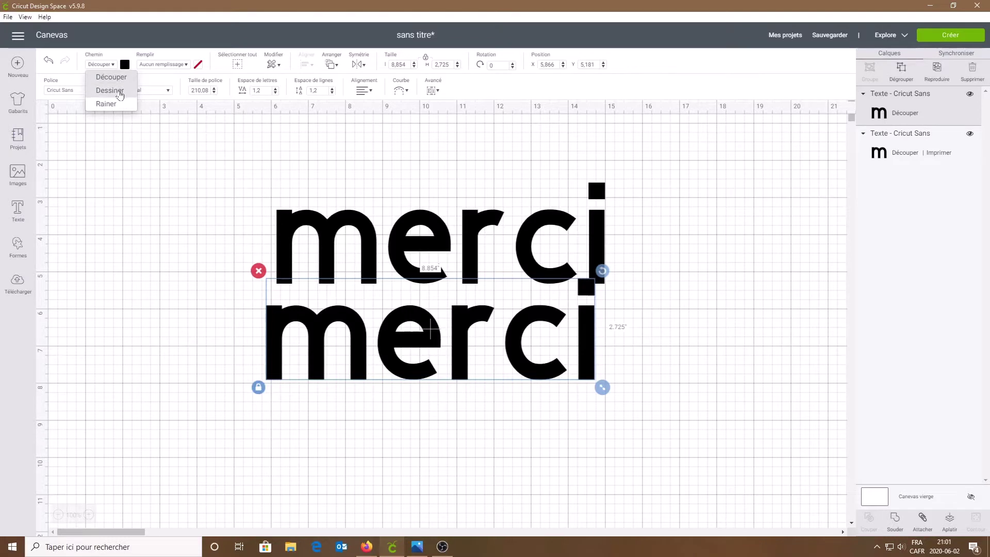
{"action": "left_click", "coordinate": [897, 38]}
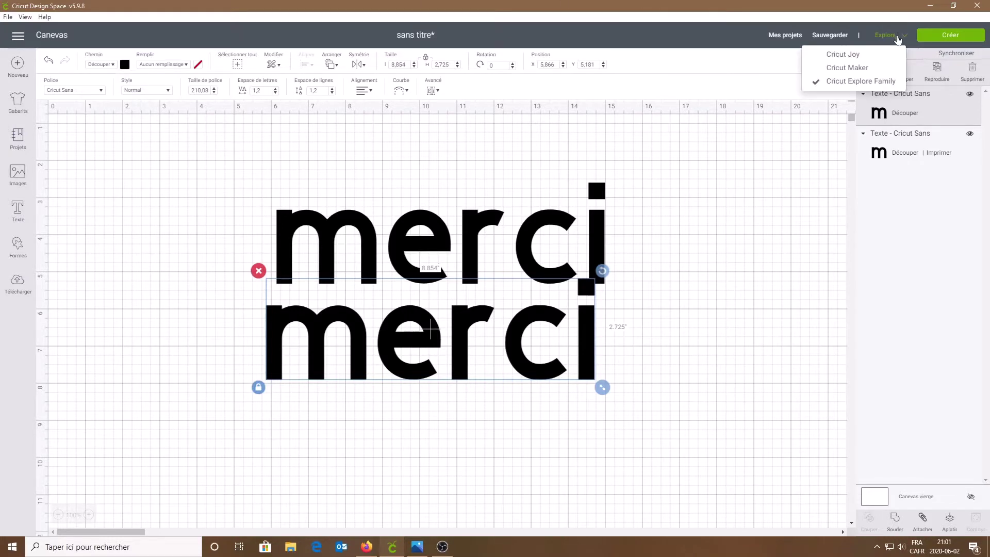
{"action": "left_click", "coordinate": [851, 71]}
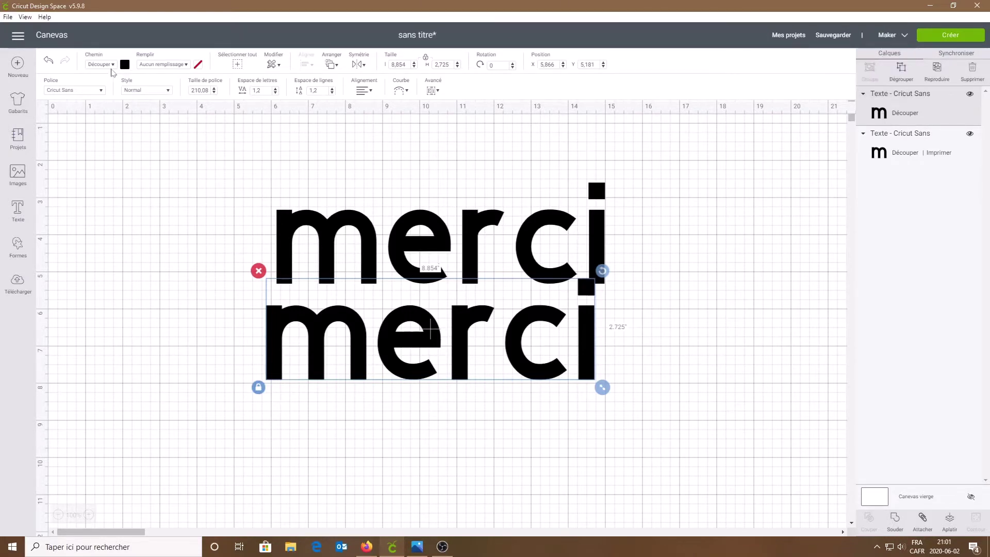
{"action": "left_click", "coordinate": [109, 66]}
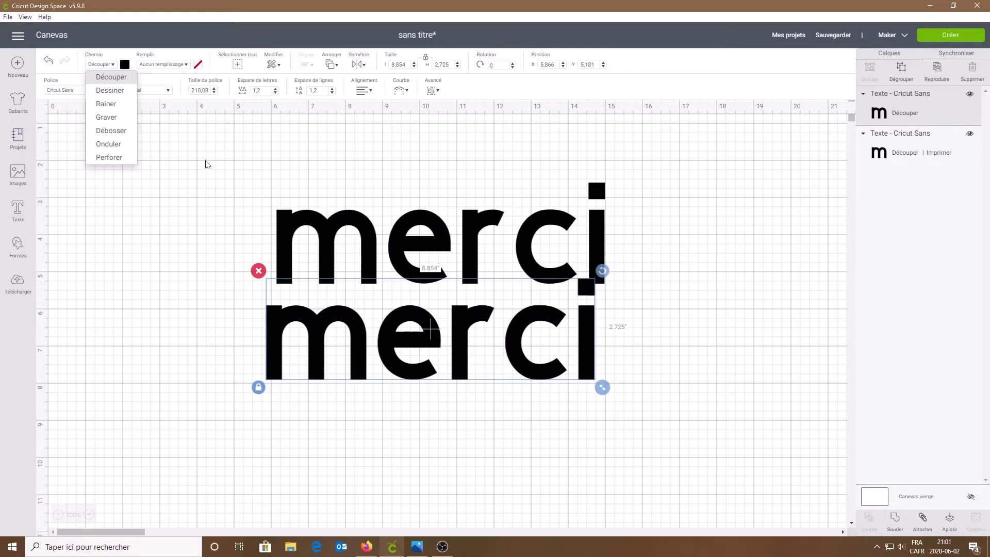
{"action": "left_click", "coordinate": [169, 130]}
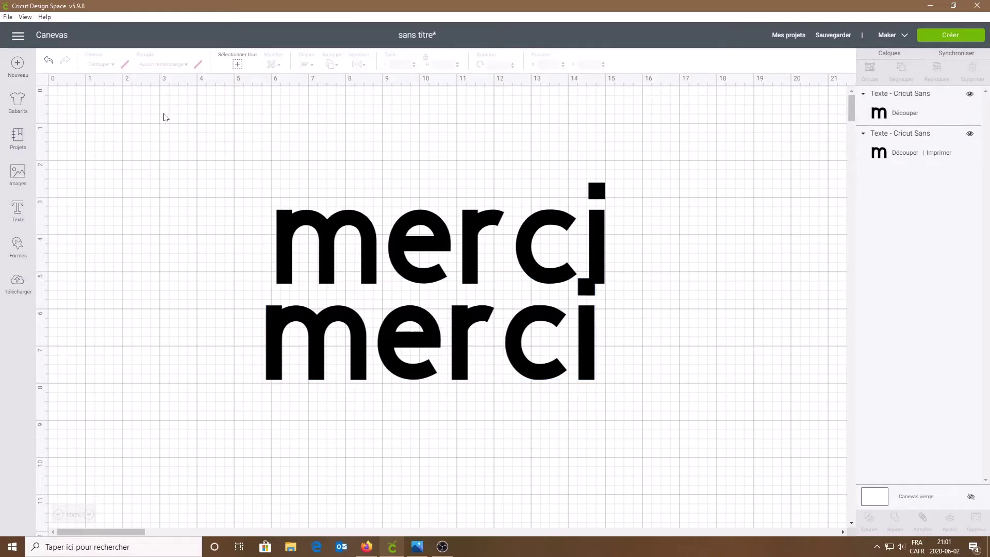
{"action": "left_click", "coordinate": [336, 265]}
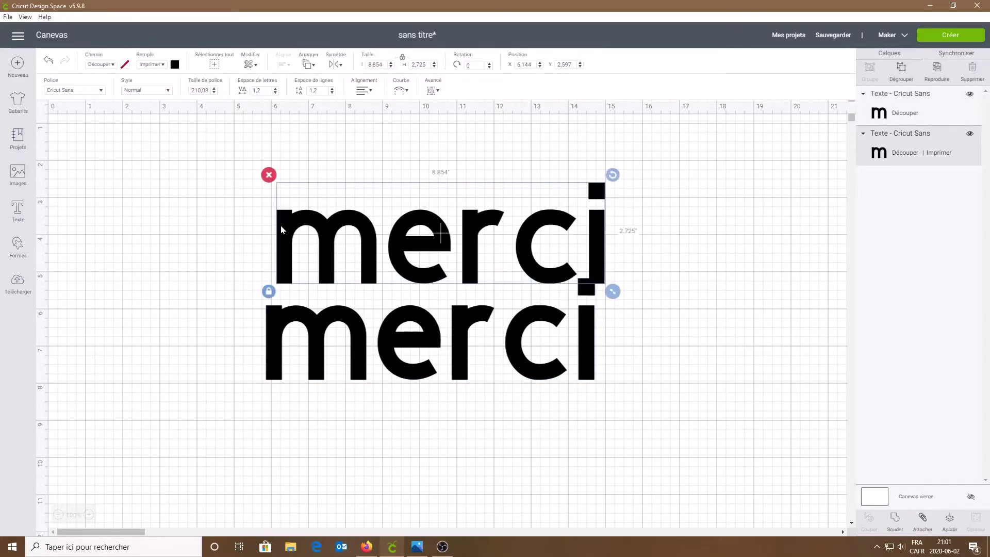
{"action": "left_click", "coordinate": [152, 94]}
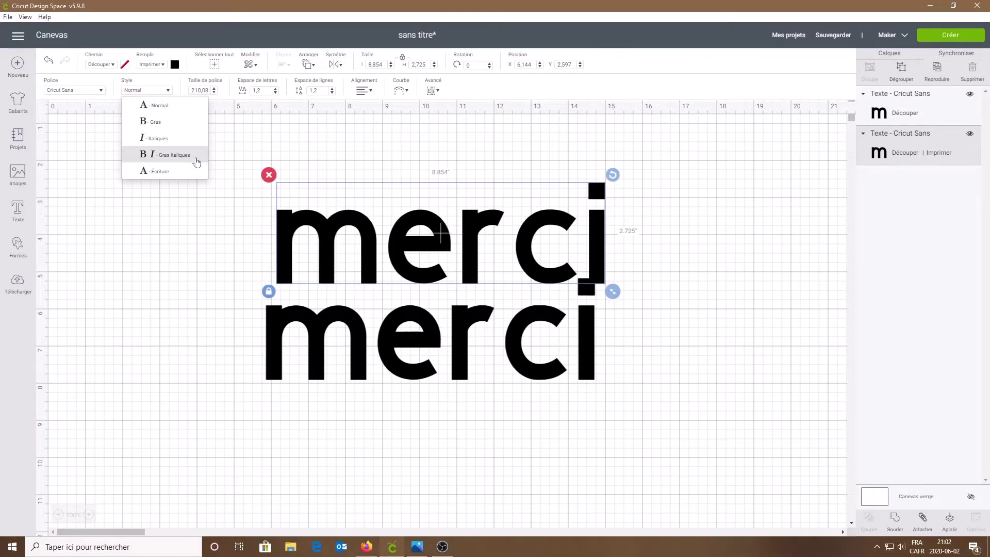
Step: Set the cut material colour of the lower word to dark red
{"action": "left_click", "coordinate": [316, 341]}
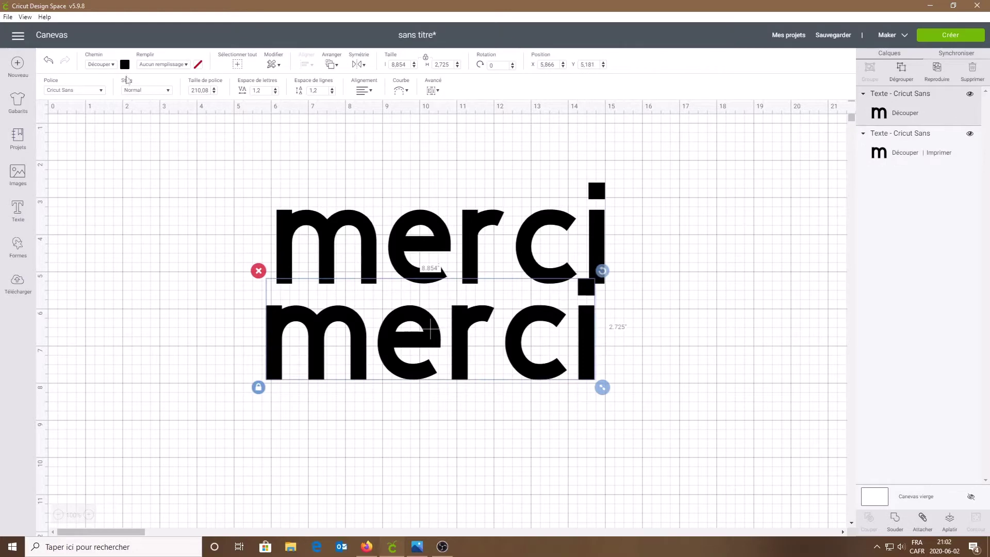
{"action": "left_click", "coordinate": [125, 66]}
{"action": "left_click", "coordinate": [136, 147]}
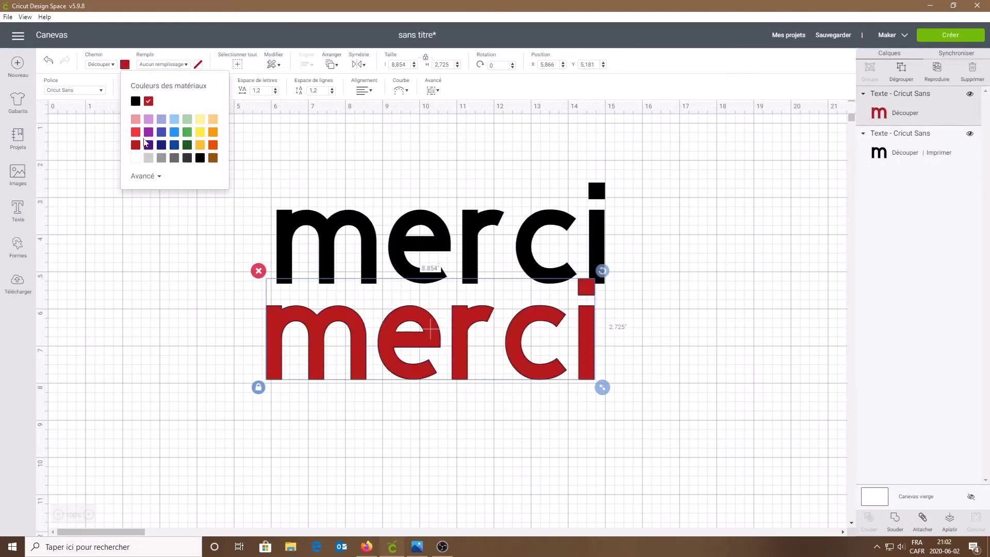
Step: Set the text style of the upper black word to Gras
{"action": "left_click", "coordinate": [328, 220]}
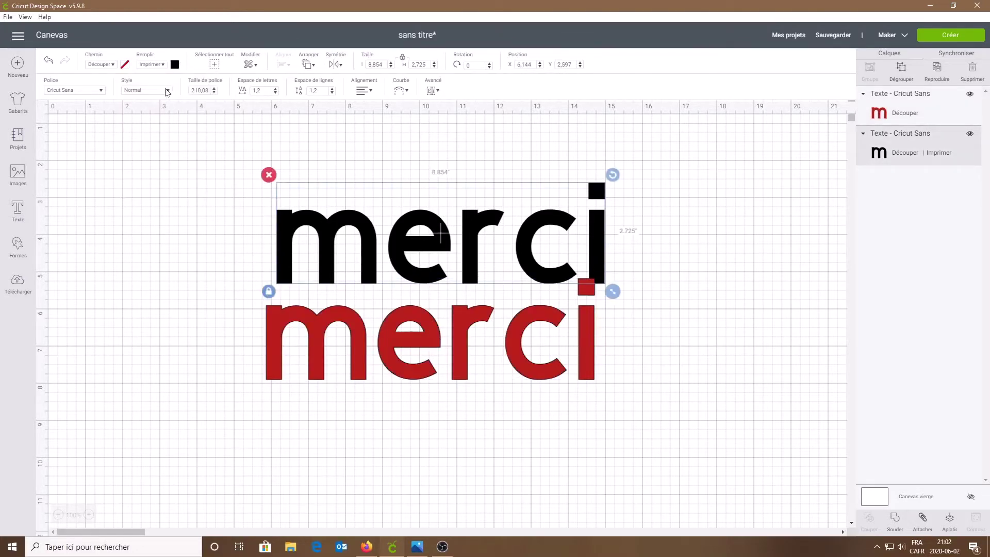
{"action": "left_click", "coordinate": [144, 91]}
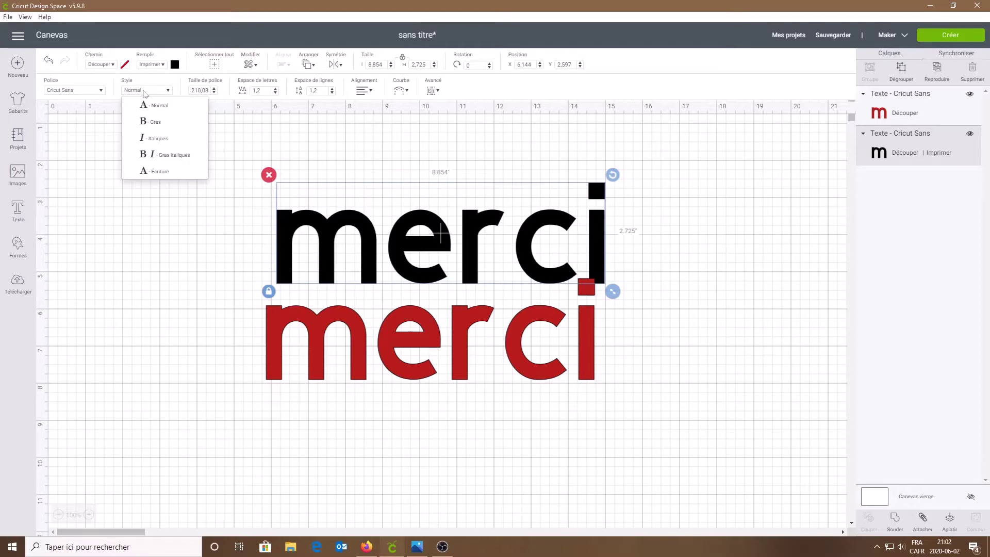
{"action": "left_click", "coordinate": [161, 123]}
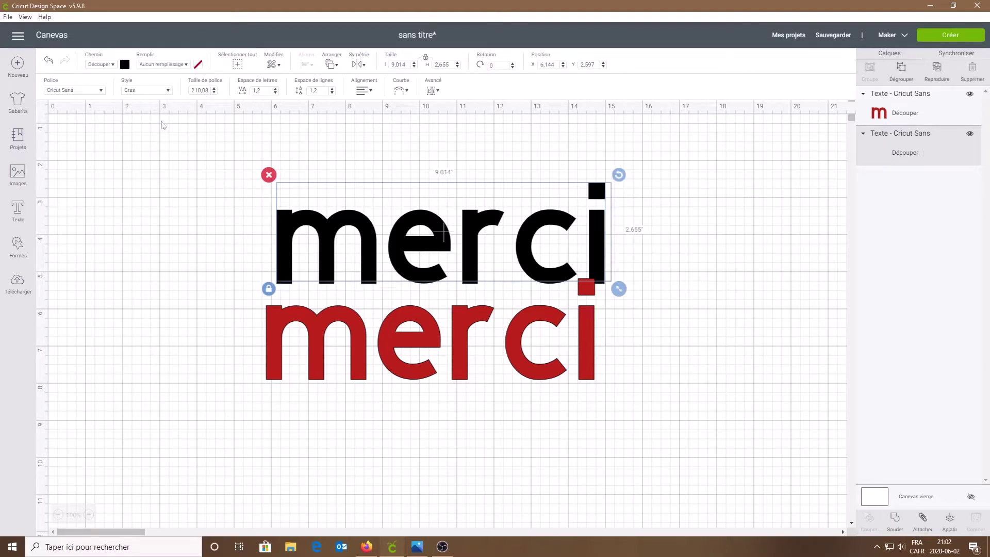
Step: Move the red word onto the black word and align the two with Centrer
{"action": "left_click", "coordinate": [359, 357]}
{"action": "left_click_drag", "start_coordinate": [357, 355], "coordinate": [369, 255]}
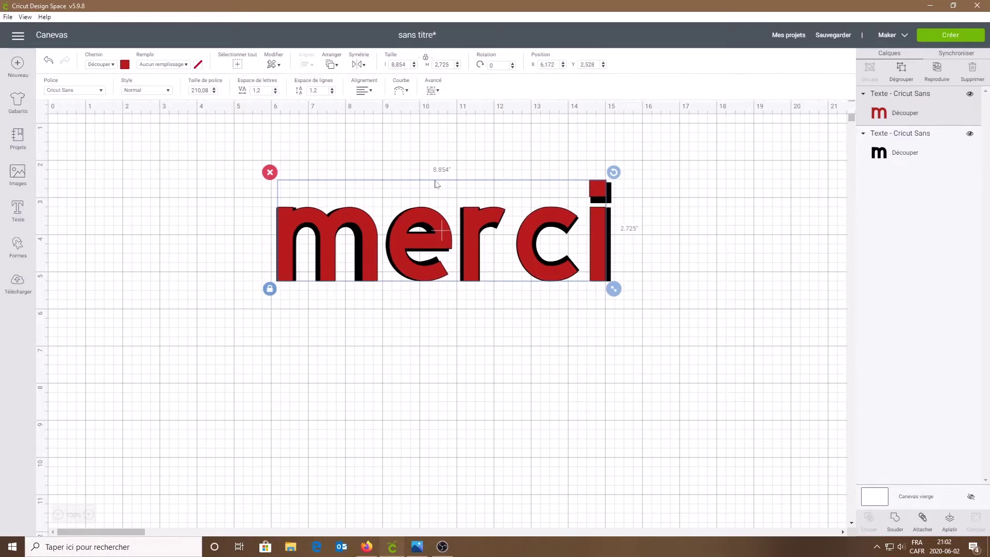
{"action": "left_click", "coordinate": [298, 165]}
{"action": "left_click_drag", "start_coordinate": [245, 176], "coordinate": [670, 258]}
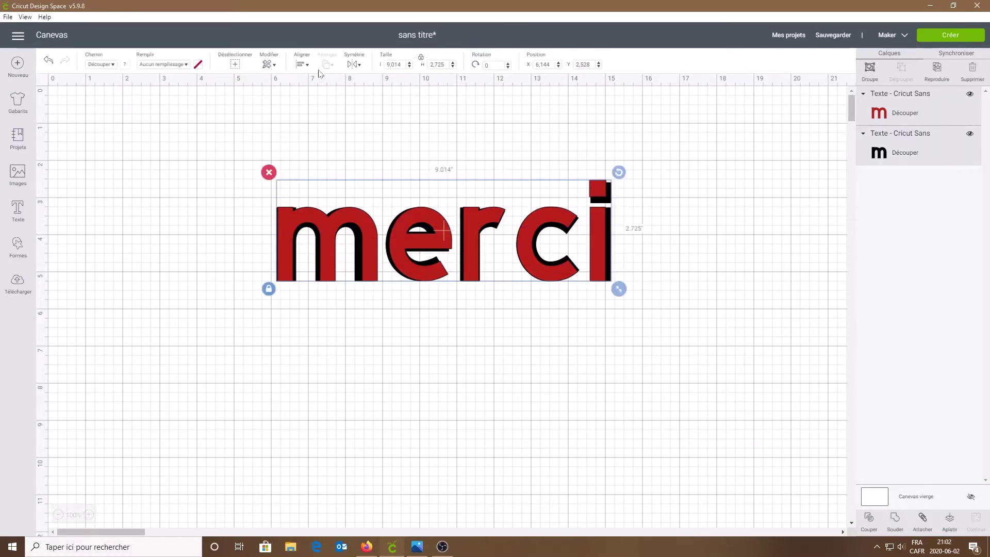
{"action": "left_click", "coordinate": [302, 65]}
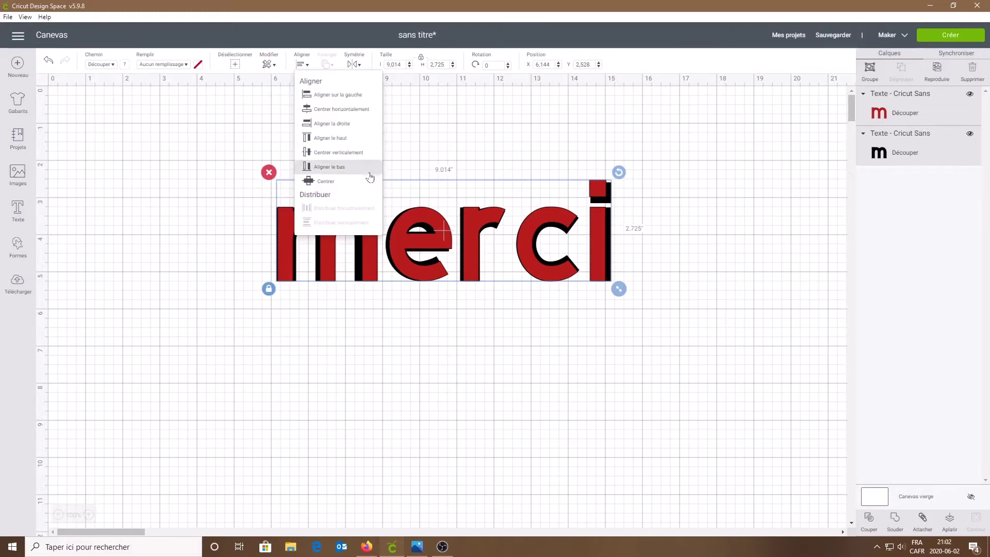
{"action": "left_click", "coordinate": [334, 181]}
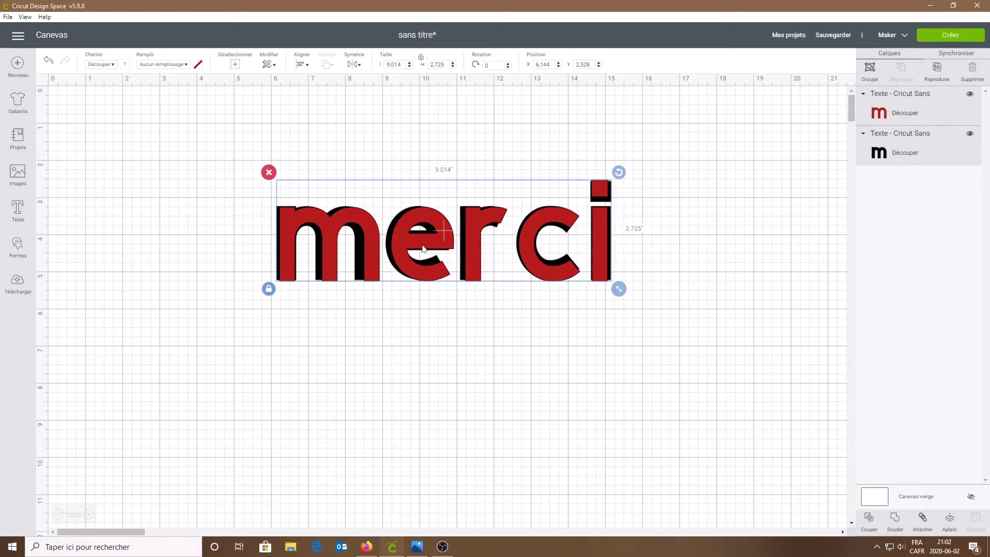
{"action": "left_click", "coordinate": [493, 117]}
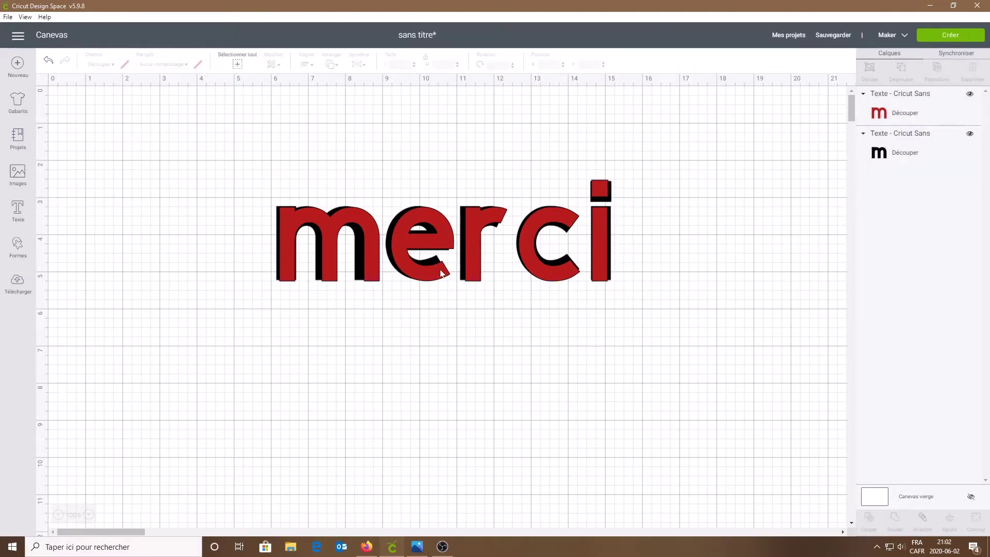
Step: Shift the red word slightly to the right over the black word, to about X 6.4 and Y 2.49
{"action": "left_click_drag", "start_coordinate": [441, 273], "coordinate": [447, 273]}
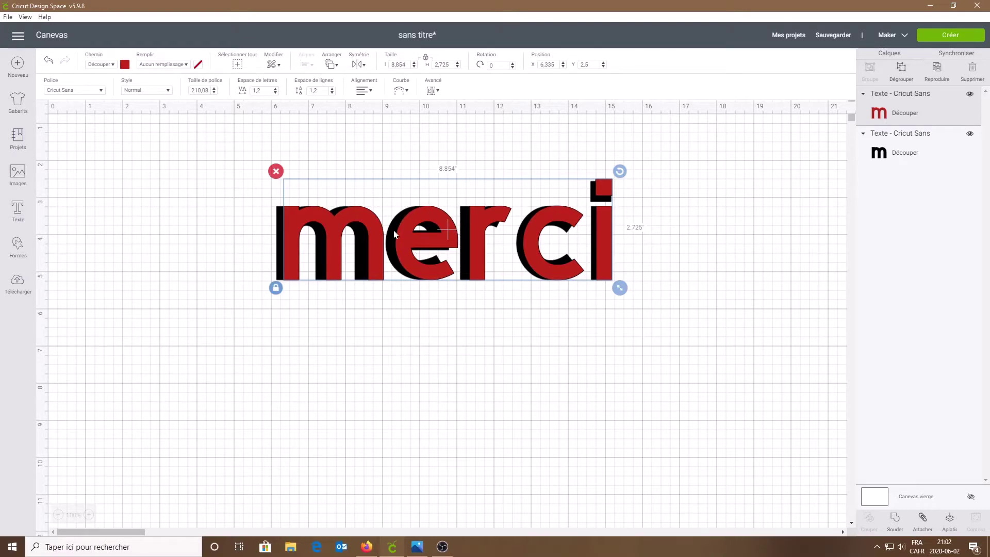
{"action": "mouse_move", "coordinate": [537, 251]}
{"action": "left_mouse_down"}
{"action": "mouse_move", "coordinate": [519, 253]}
{"action": "mouse_move", "coordinate": [559, 250]}
{"action": "mouse_move", "coordinate": [538, 252]}
{"action": "left_mouse_up"}
{"action": "left_click", "coordinate": [477, 148]}
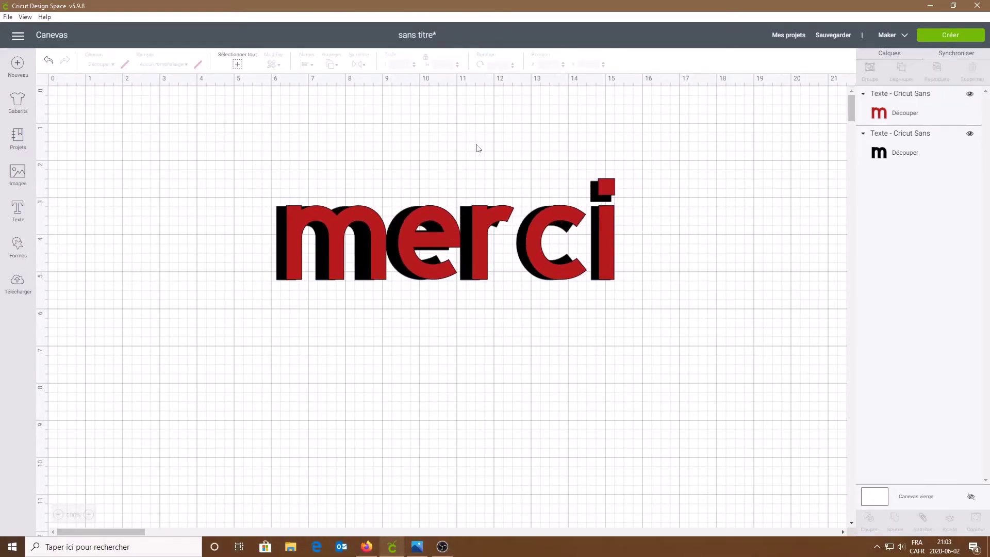
Step: Set the red word's path type to Dessiner and place it beneath the black word, at about Y 6.07 and Y 3.67 respectively
{"action": "left_click", "coordinate": [338, 225]}
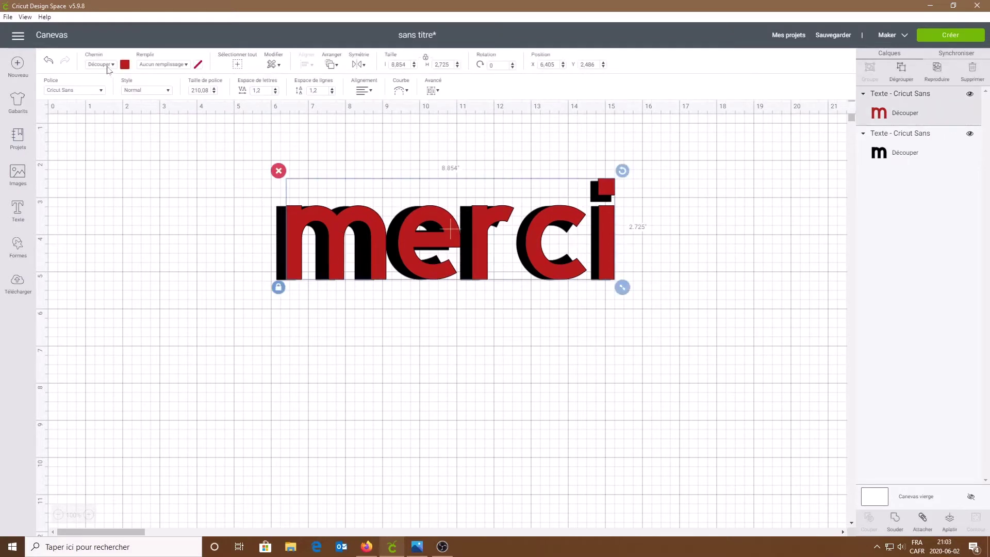
{"action": "left_click", "coordinate": [113, 66]}
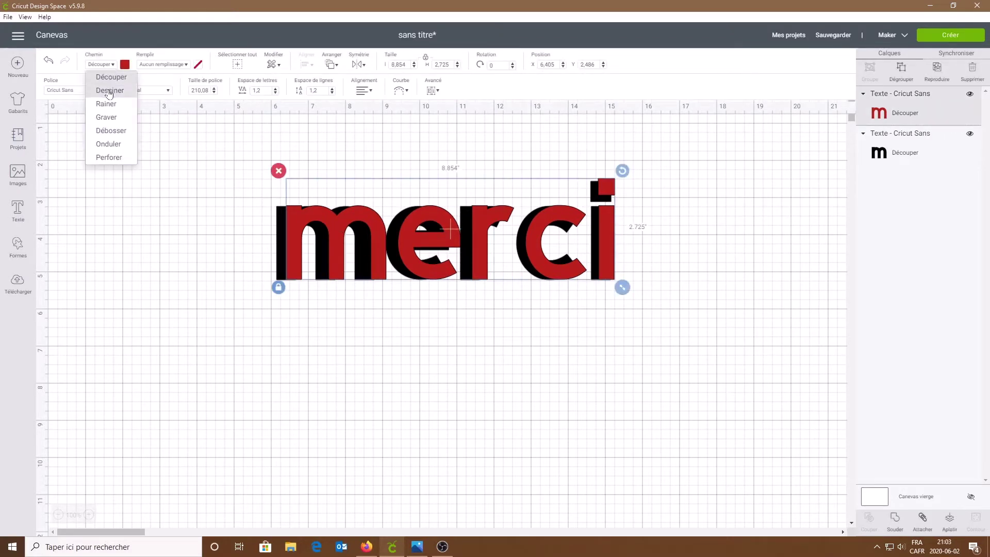
{"action": "left_click", "coordinate": [111, 94]}
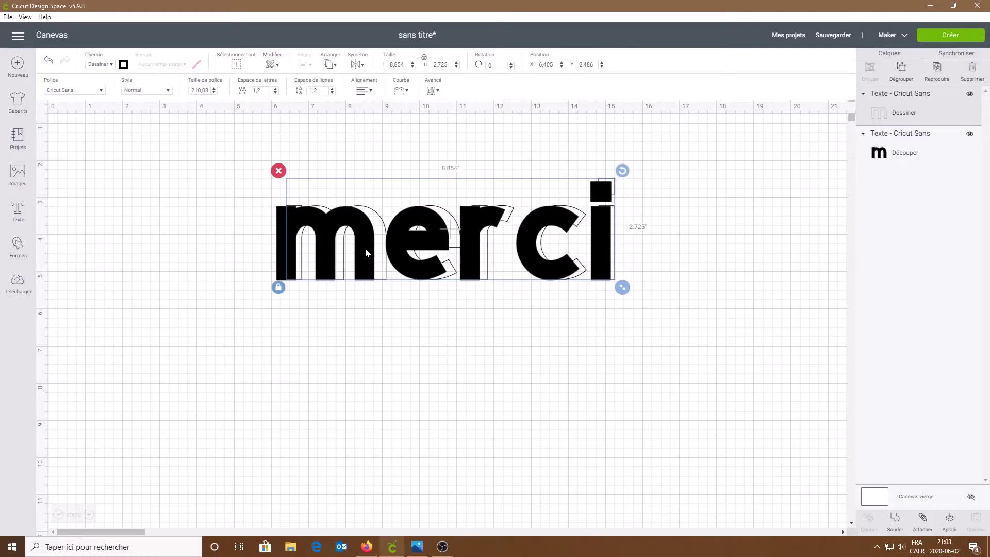
{"action": "left_click_drag", "start_coordinate": [365, 249], "coordinate": [353, 377]}
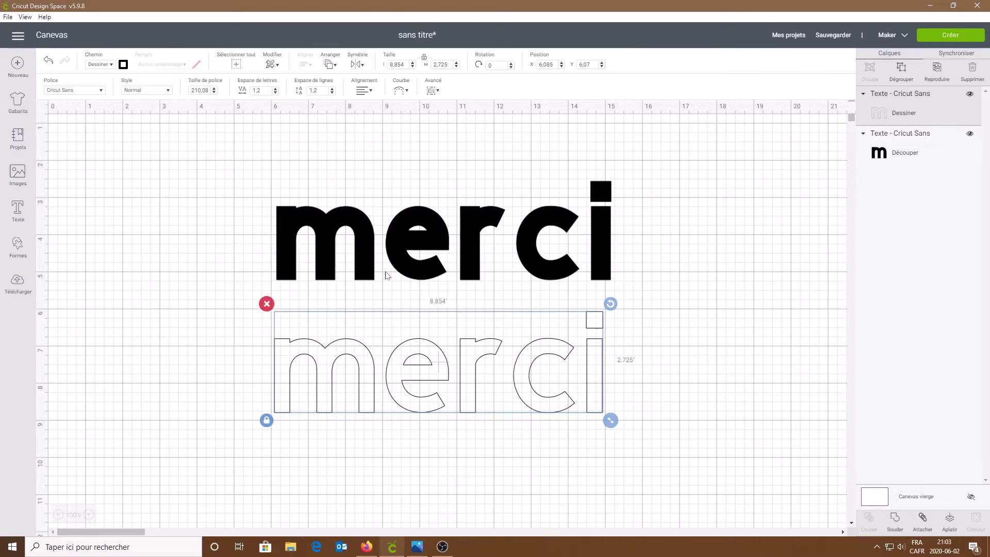
{"action": "left_click_drag", "start_coordinate": [367, 276], "coordinate": [370, 317]}
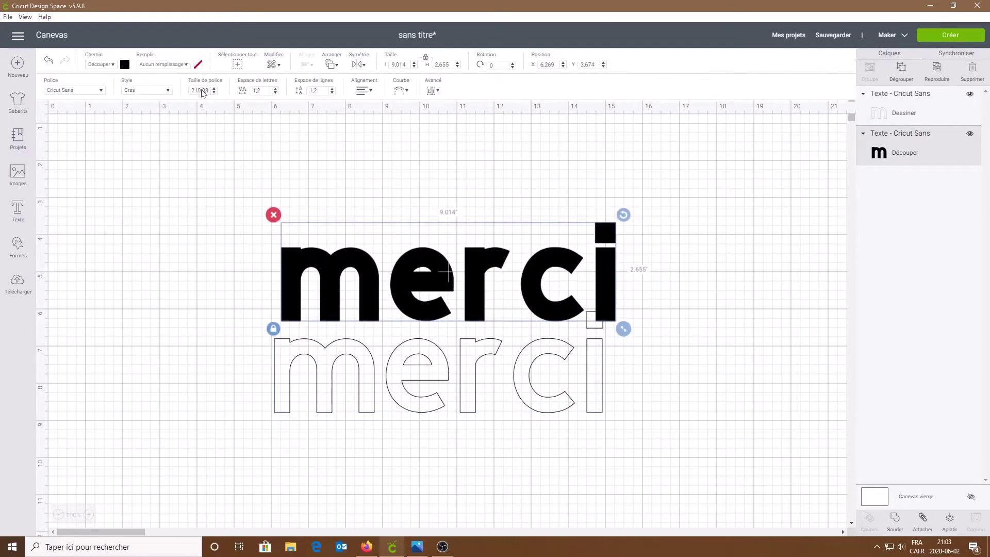
Step: Try the Amarillo font with the Dessiner path type on the upper black word, and undo both changes
{"action": "left_click", "coordinate": [83, 92]}
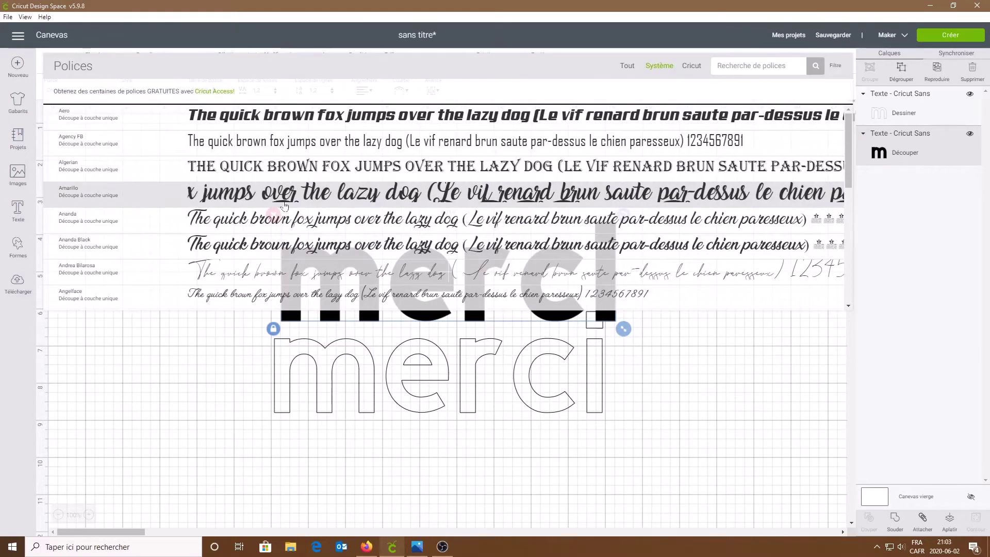
{"action": "left_click", "coordinate": [219, 195]}
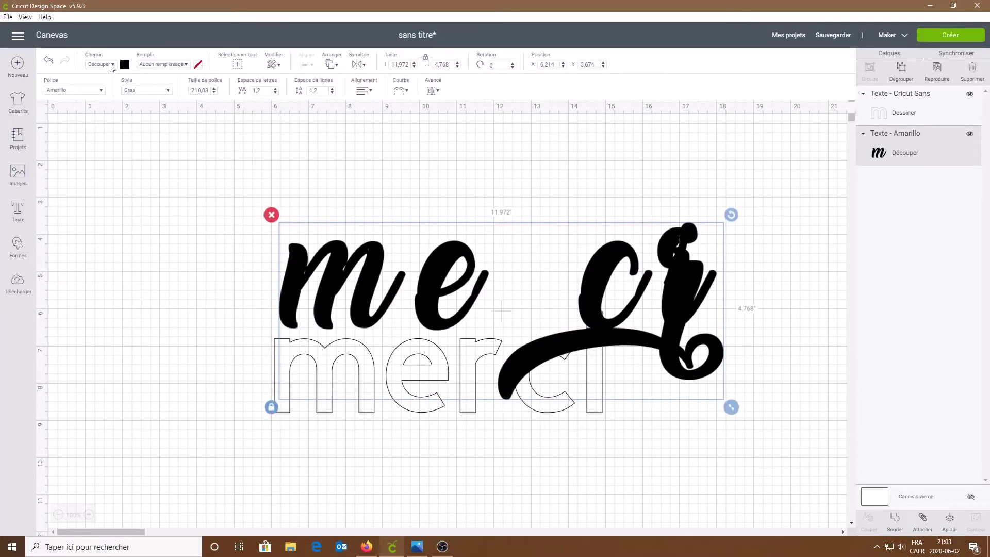
{"action": "left_click", "coordinate": [108, 64]}
{"action": "left_click", "coordinate": [108, 91]}
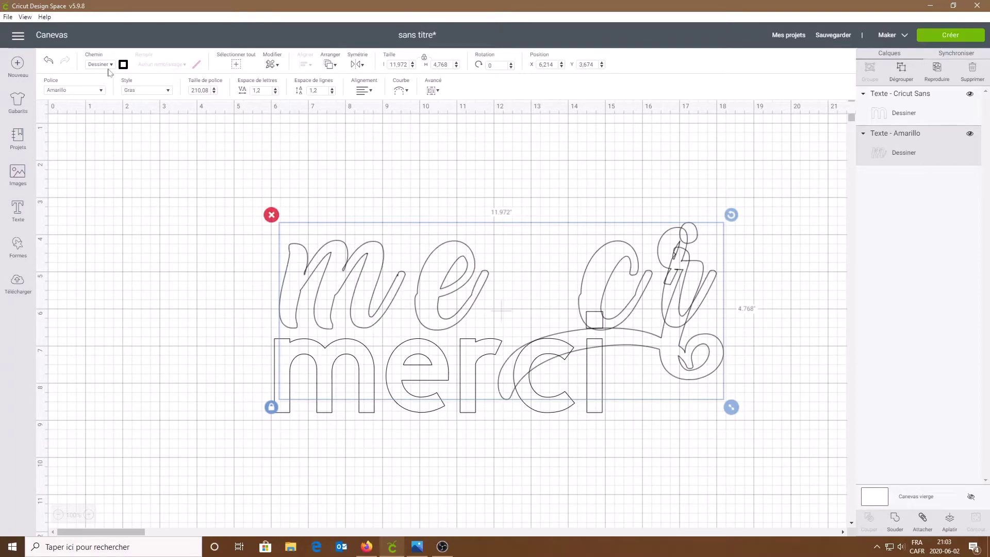
{"action": "left_click", "coordinate": [49, 62]}
{"action": "left_click", "coordinate": [49, 62]}
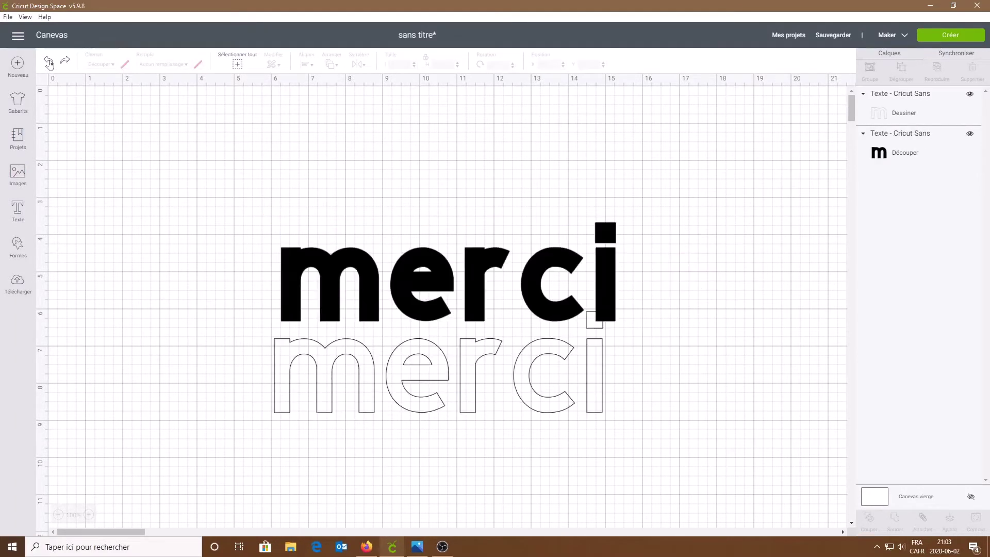
Step: Browse the Cricut fonts available for the upper black word, filtered to Mes polices
{"action": "left_click", "coordinate": [332, 315]}
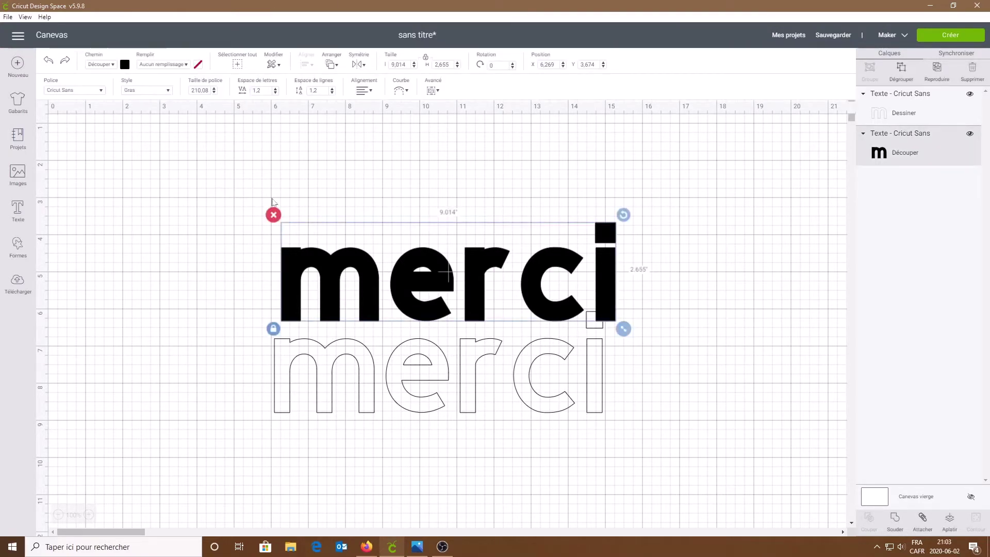
{"action": "left_click", "coordinate": [101, 92]}
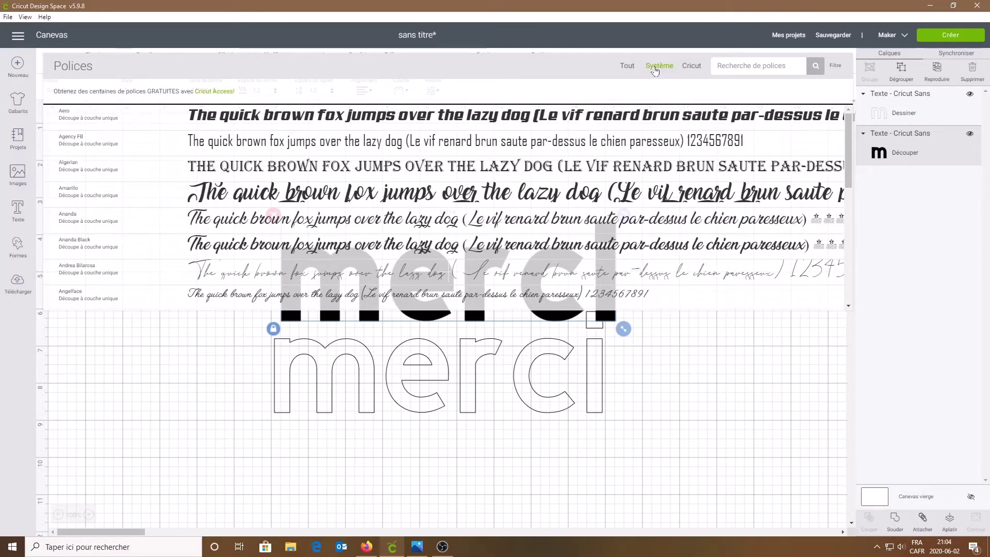
{"action": "left_click", "coordinate": [692, 66]}
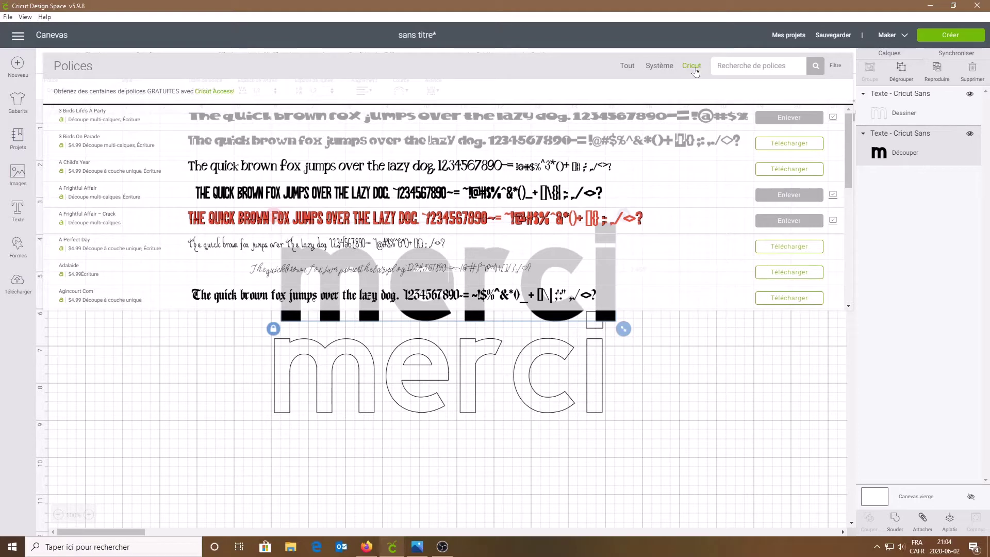
{"action": "left_click", "coordinate": [836, 68]}
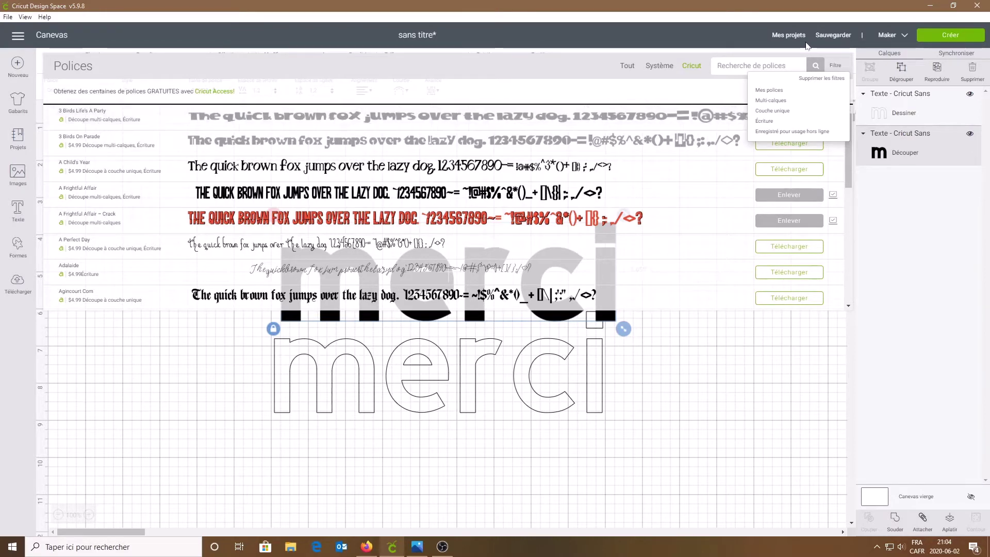
{"action": "left_click", "coordinate": [768, 93]}
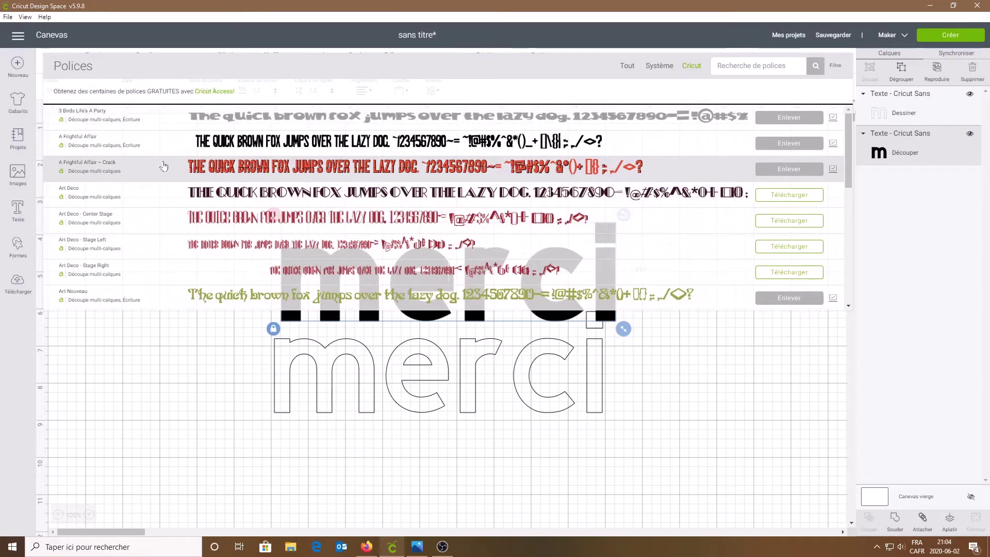
{"action": "scroll", "coordinate": [165, 163], "scroll_direction": "down", "scroll_amount": 10}
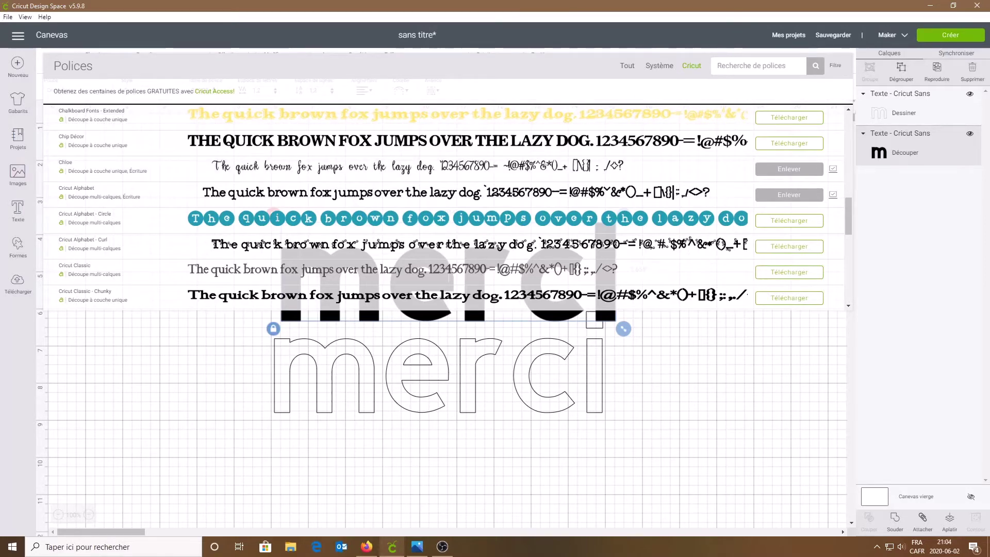
Step: Search the filtered Cricut fonts for h&b, and remove both the Mes polices filter and the search term
{"action": "type", "text": "h"}
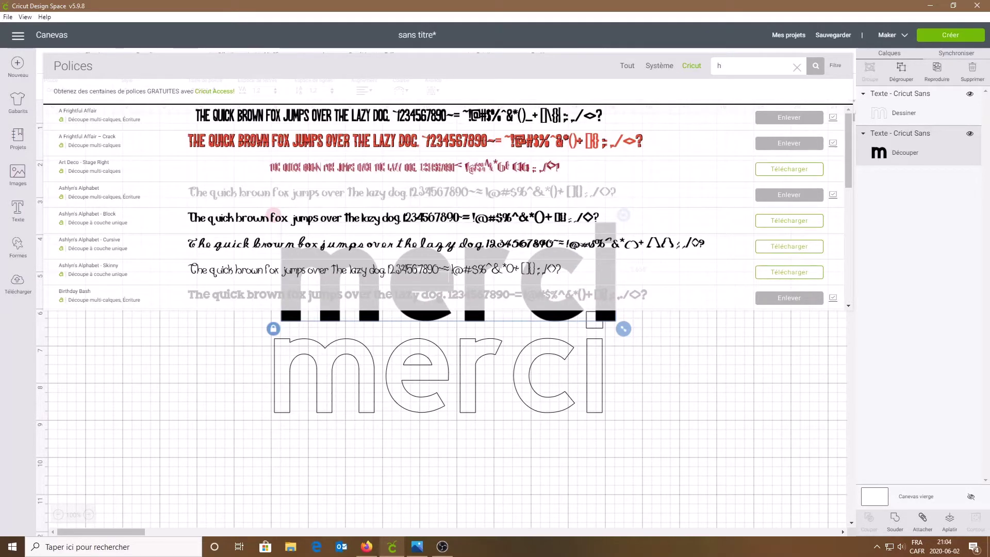
{"action": "type", "text": "7"}
{"action": "key", "text": "BackSpace"}
{"action": "type", "text": "&b"}
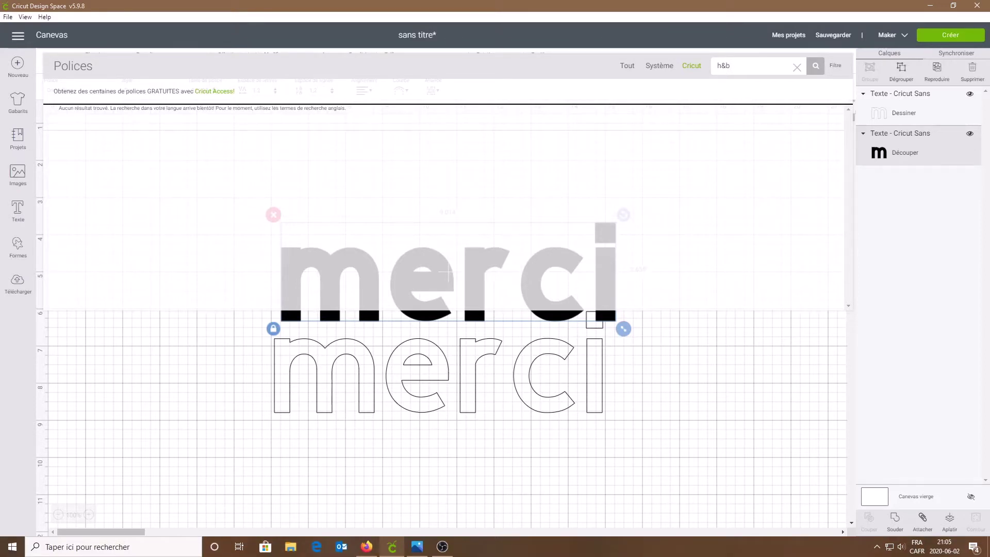
{"action": "left_click", "coordinate": [836, 66]}
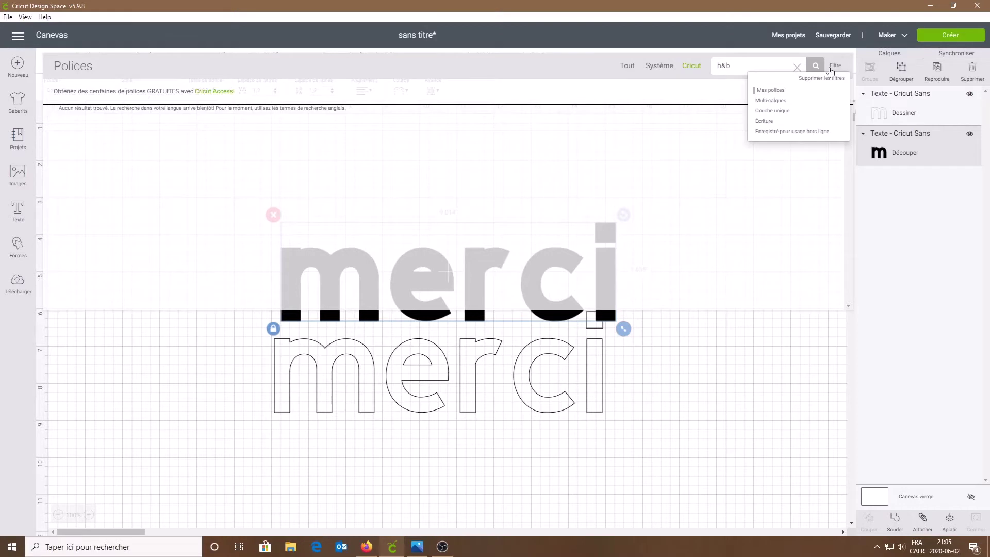
{"action": "left_click", "coordinate": [758, 91]}
{"action": "left_click", "coordinate": [831, 66]}
{"action": "left_click", "coordinate": [797, 67]}
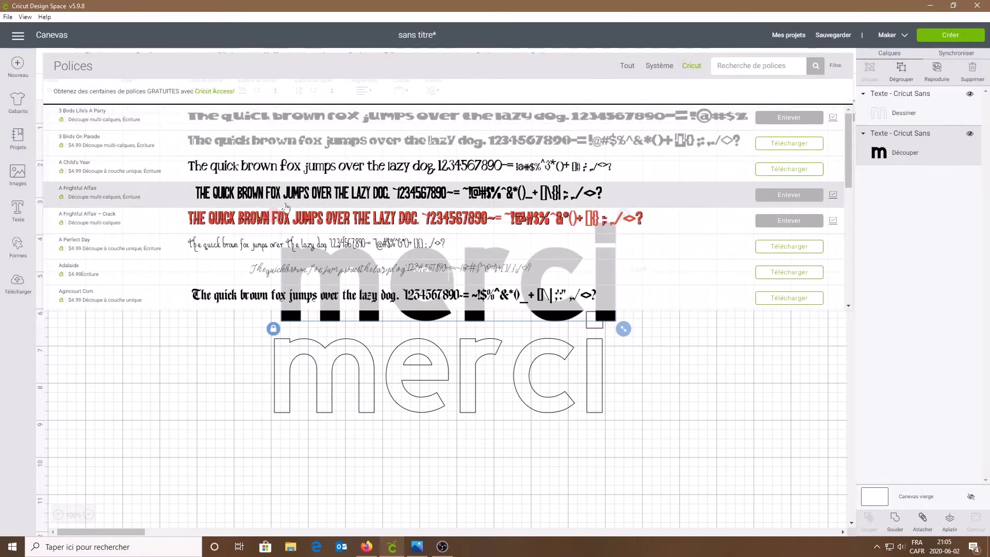
{"action": "scroll", "coordinate": [158, 194], "scroll_direction": "down", "scroll_amount": 10}
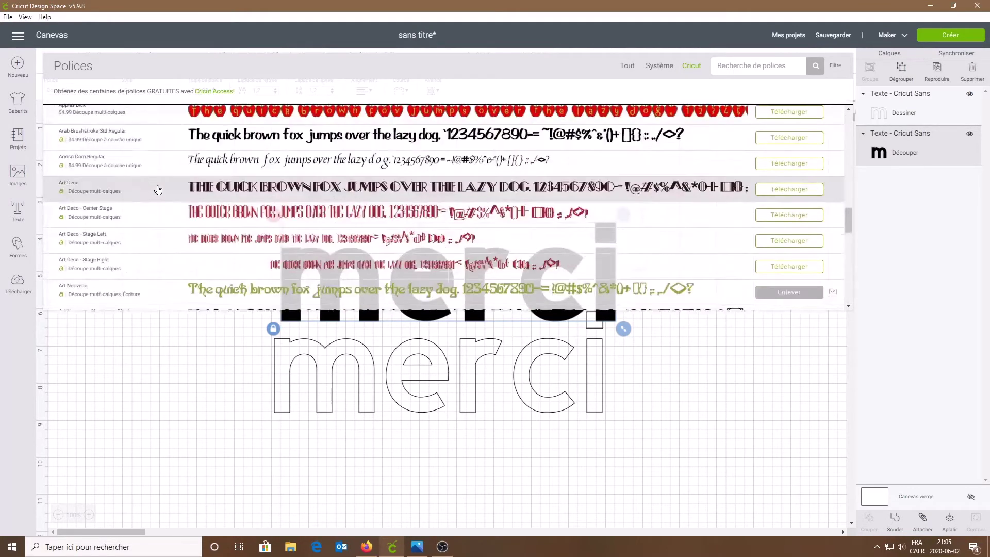
Step: Search the system fonts for h& and apply H&B Sketch Demo to the upper black word
{"action": "left_click", "coordinate": [659, 67]}
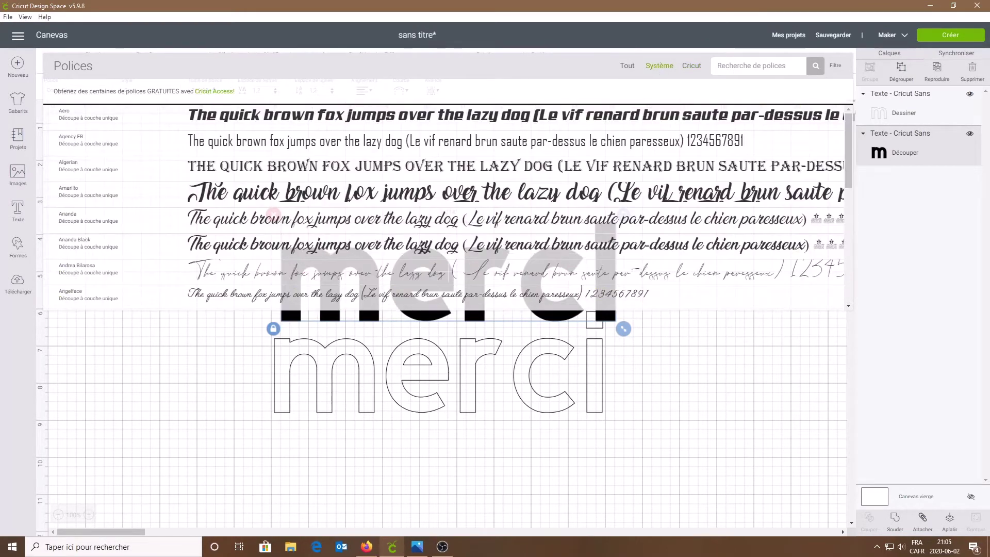
{"action": "type", "text": "h"}
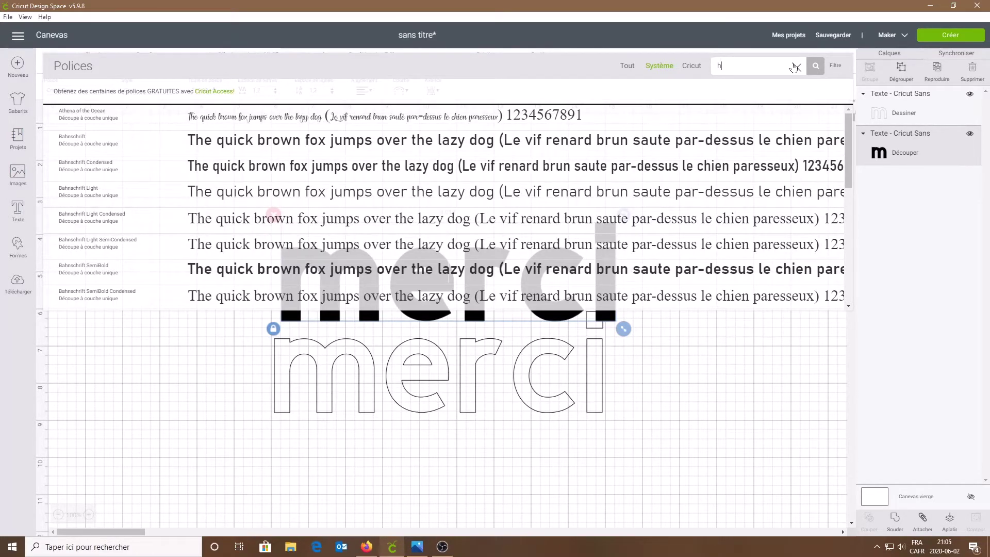
{"action": "type", "text": "&"}
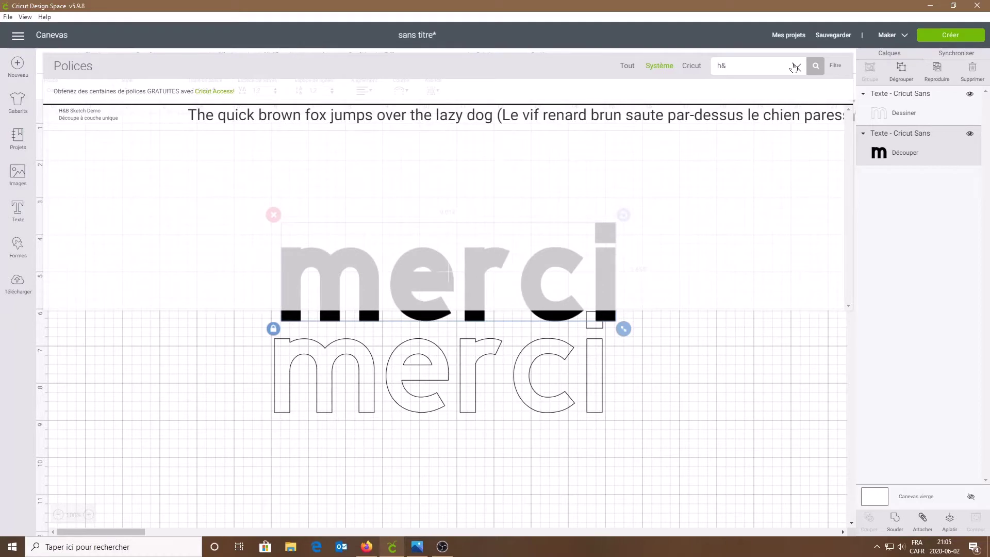
{"action": "left_click", "coordinate": [526, 120]}
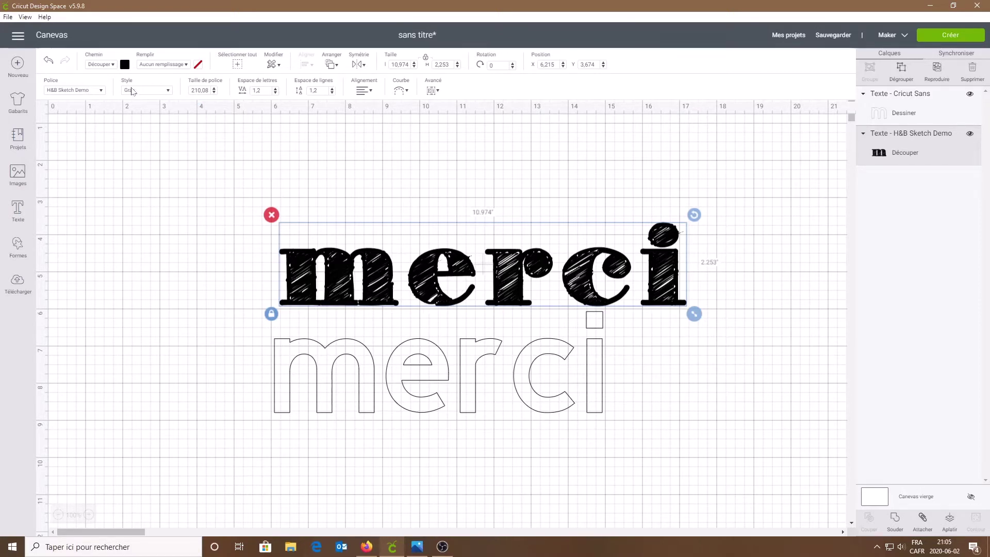
Step: Try the Normal style on the upper word "merci", weld its letters, and undo the weld
{"action": "left_click", "coordinate": [169, 91]}
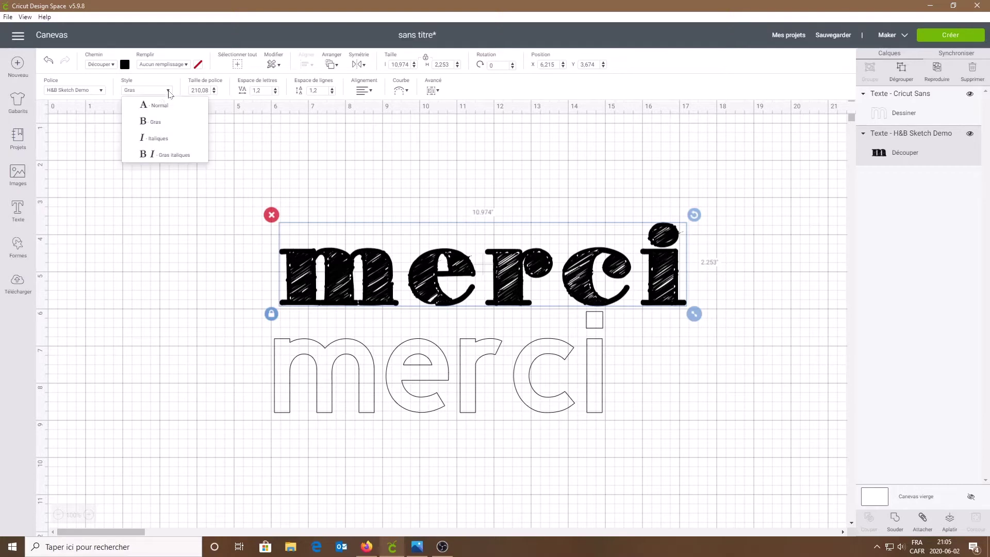
{"action": "left_click", "coordinate": [159, 106]}
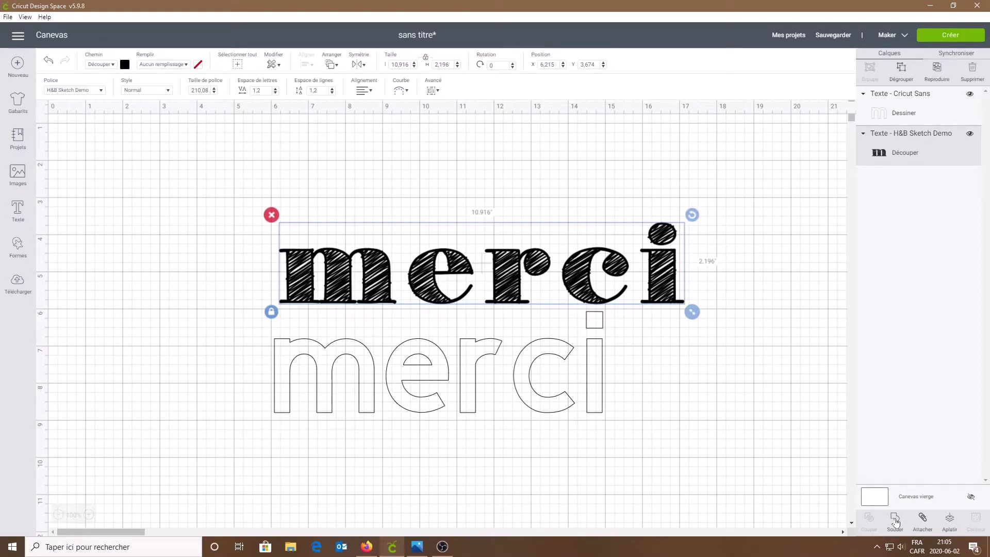
{"action": "left_click", "coordinate": [895, 521]}
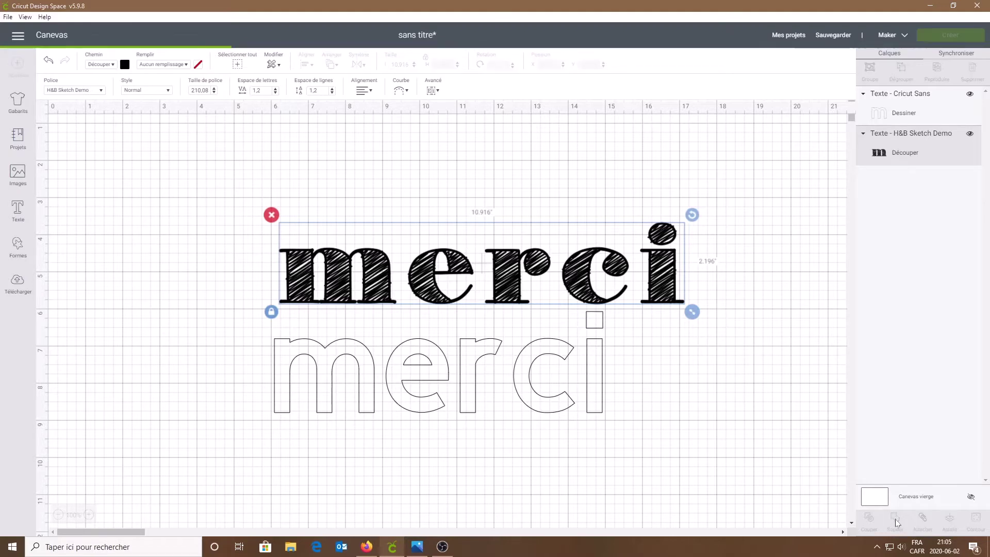
{"action": "left_click", "coordinate": [438, 262]}
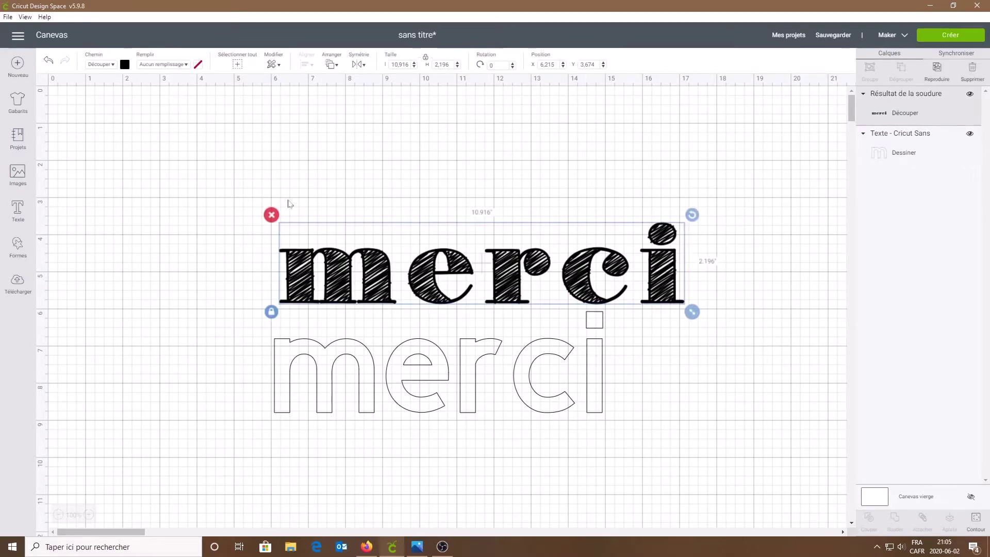
{"action": "left_click", "coordinate": [48, 61]}
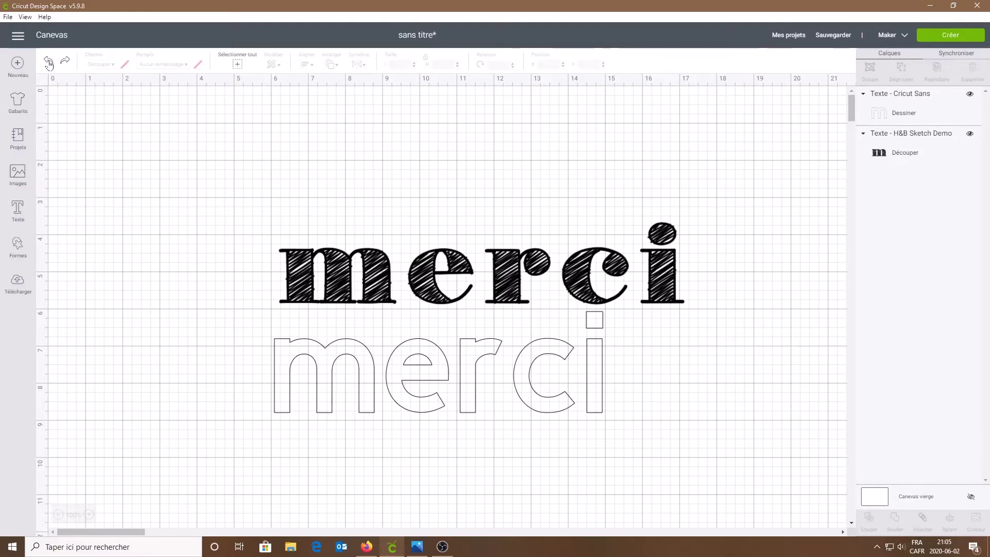
Step: Set the upper H&B Sketch Demo word's style to Gras and its path type to Dessiner
{"action": "left_click", "coordinate": [283, 289]}
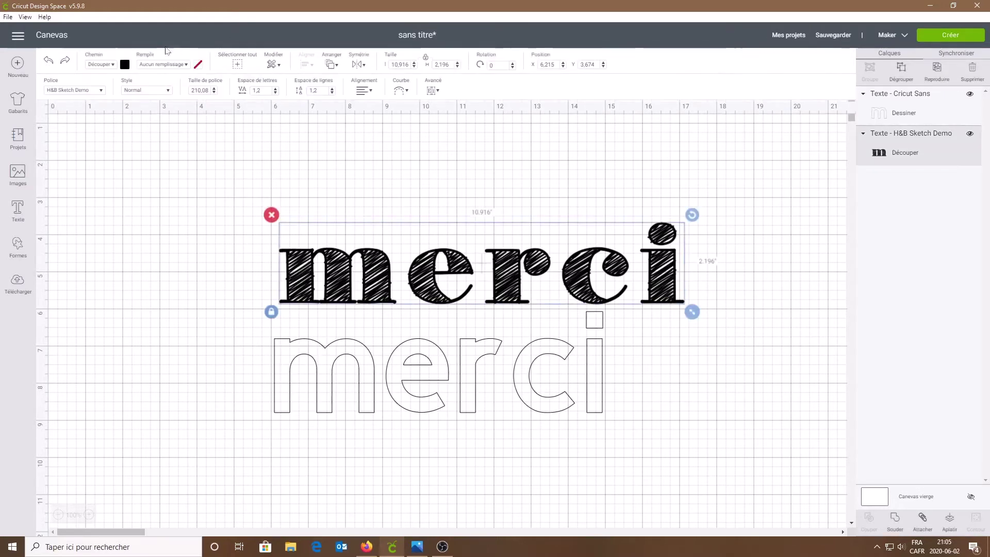
{"action": "left_click", "coordinate": [146, 91]}
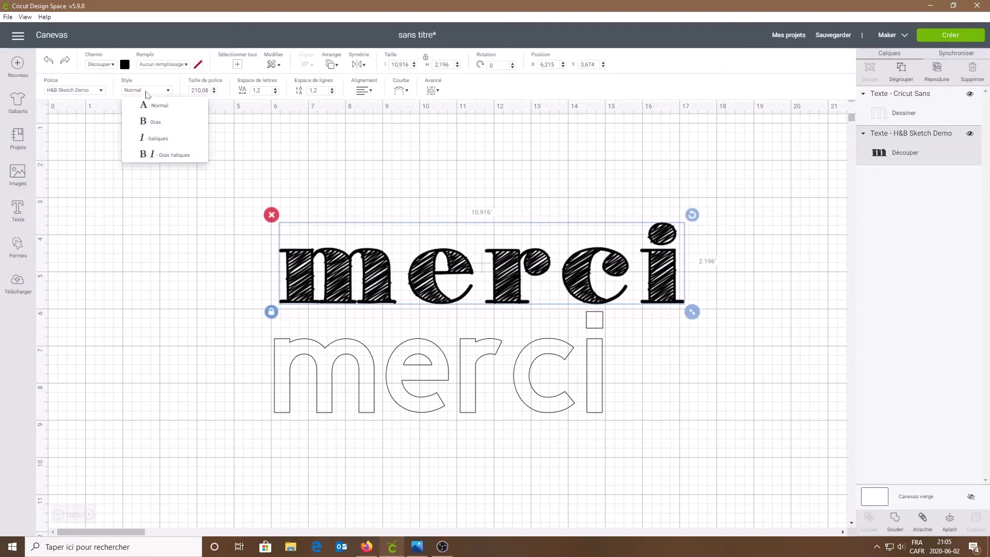
{"action": "left_click", "coordinate": [158, 125]}
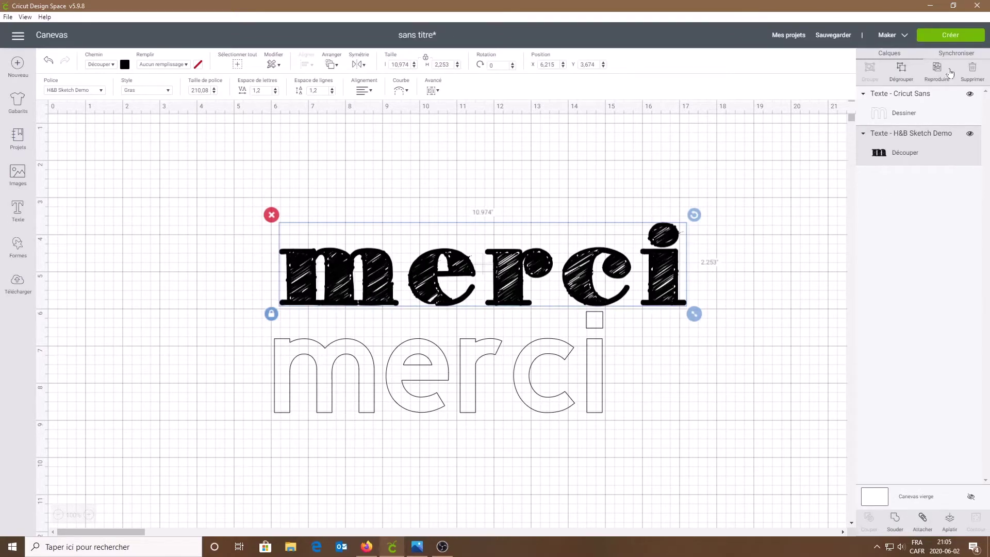
{"action": "left_click", "coordinate": [113, 66]}
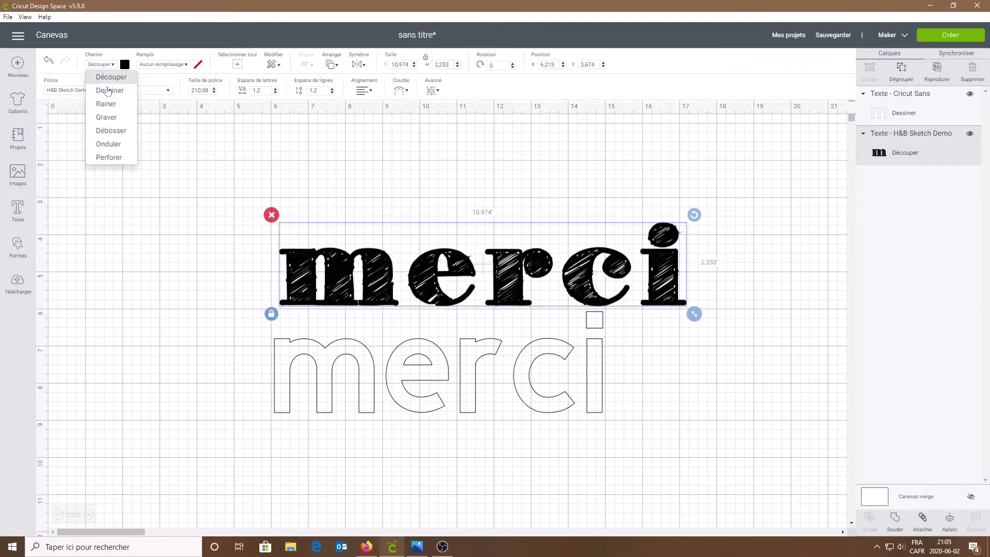
{"action": "left_click", "coordinate": [106, 91]}
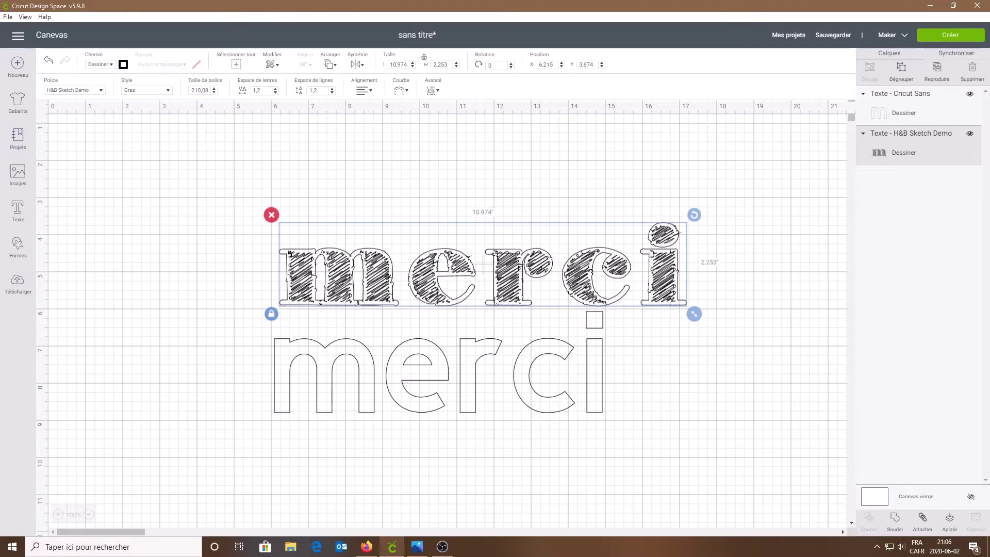
Step: Set the lower Cricut Sans word's path type to Découper
{"action": "left_click", "coordinate": [469, 370]}
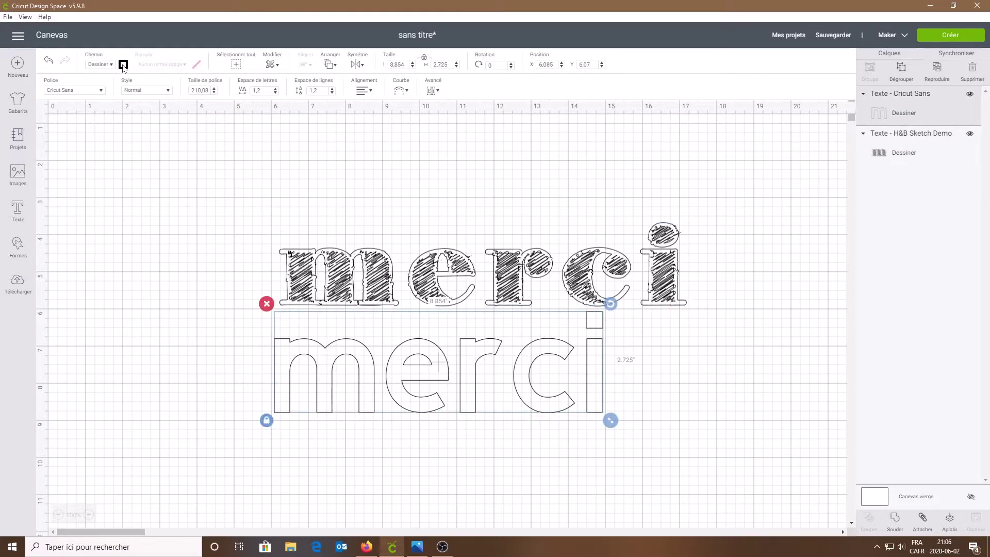
{"action": "left_click", "coordinate": [100, 64]}
{"action": "left_click", "coordinate": [101, 77]}
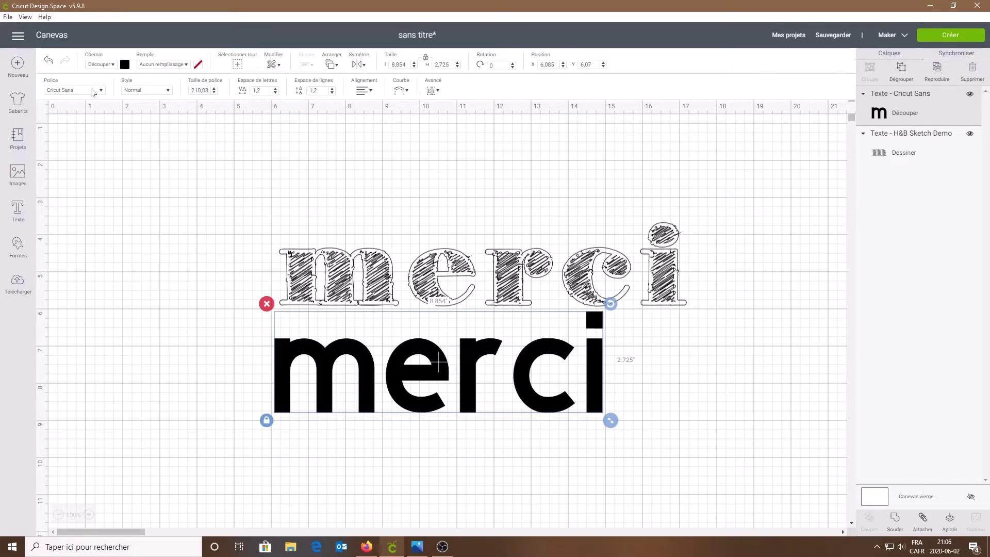
Step: Clear the h& font search for the lower word, then filter the system fonts by Écriture twice, removing the filter each time
{"action": "left_click", "coordinate": [91, 92]}
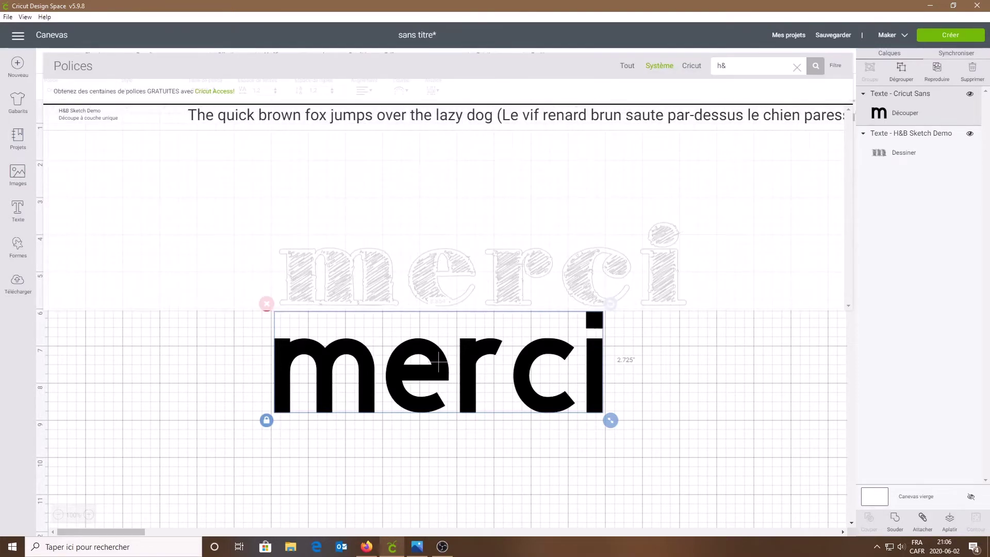
{"action": "left_click", "coordinate": [797, 67]}
{"action": "left_click", "coordinate": [834, 67]}
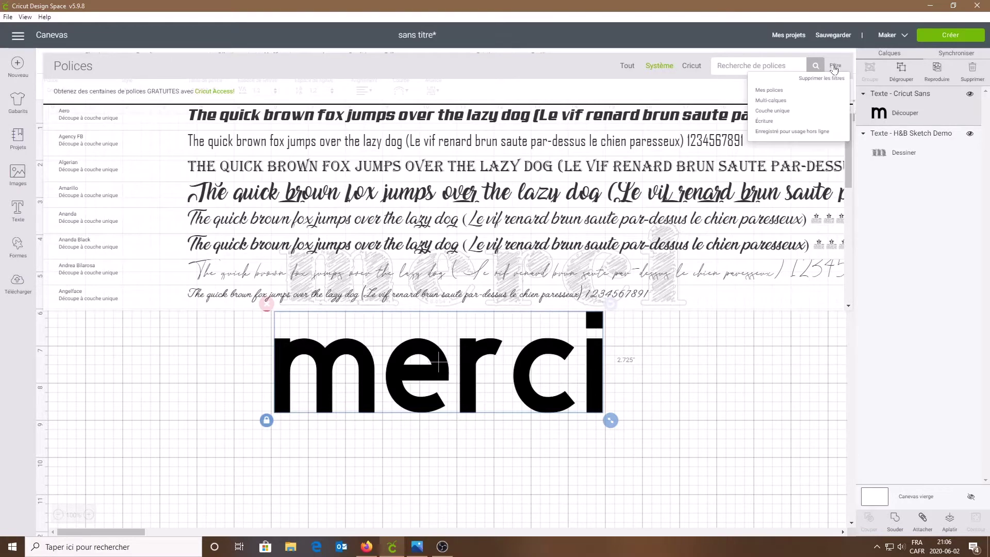
{"action": "left_click", "coordinate": [765, 122]}
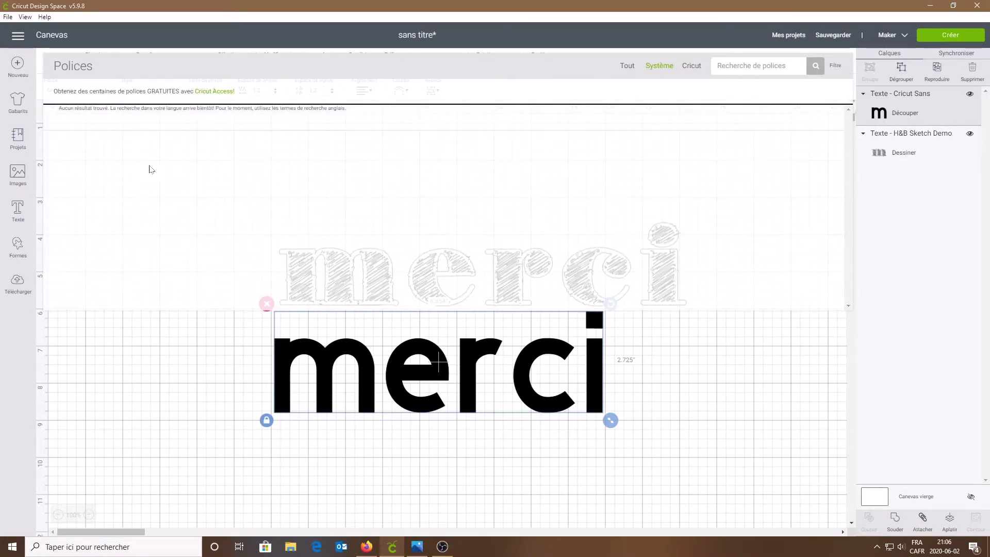
{"action": "left_click", "coordinate": [835, 66]}
{"action": "left_click", "coordinate": [813, 80]}
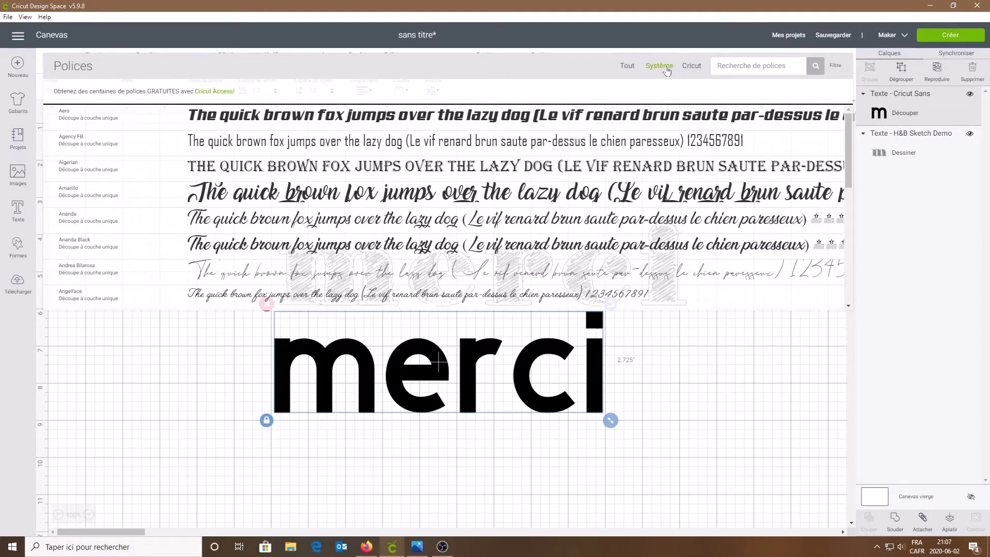
{"action": "left_click", "coordinate": [835, 66]}
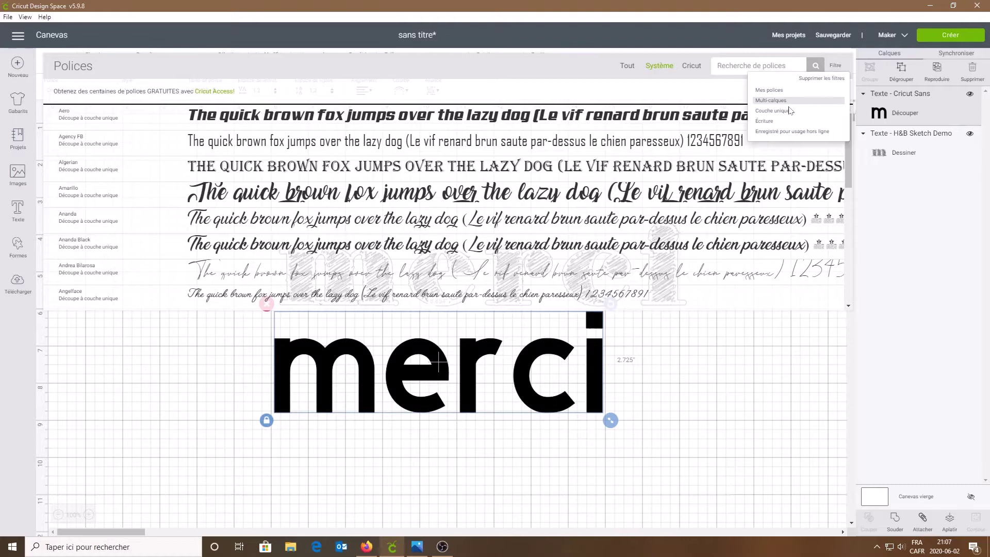
{"action": "left_click", "coordinate": [765, 122]}
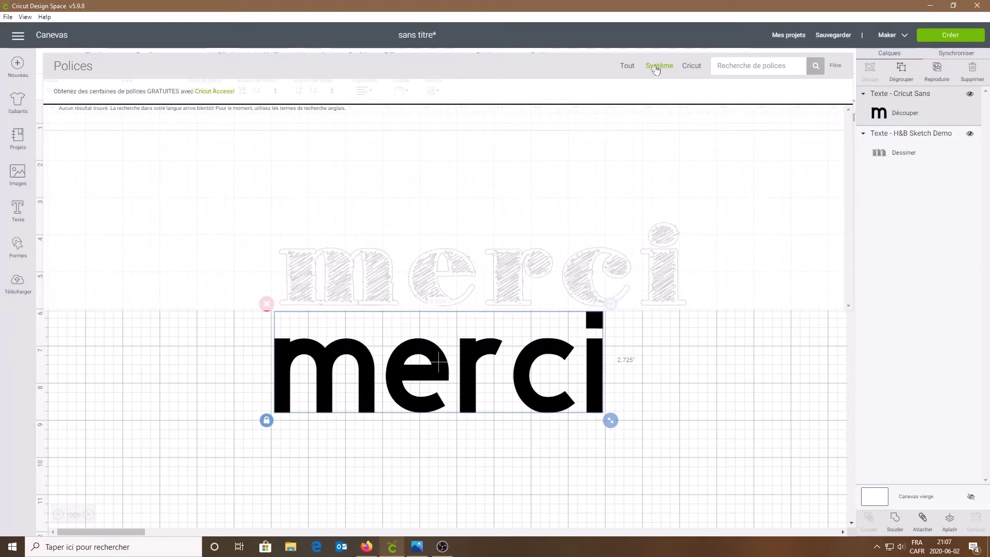
{"action": "left_click", "coordinate": [836, 67]}
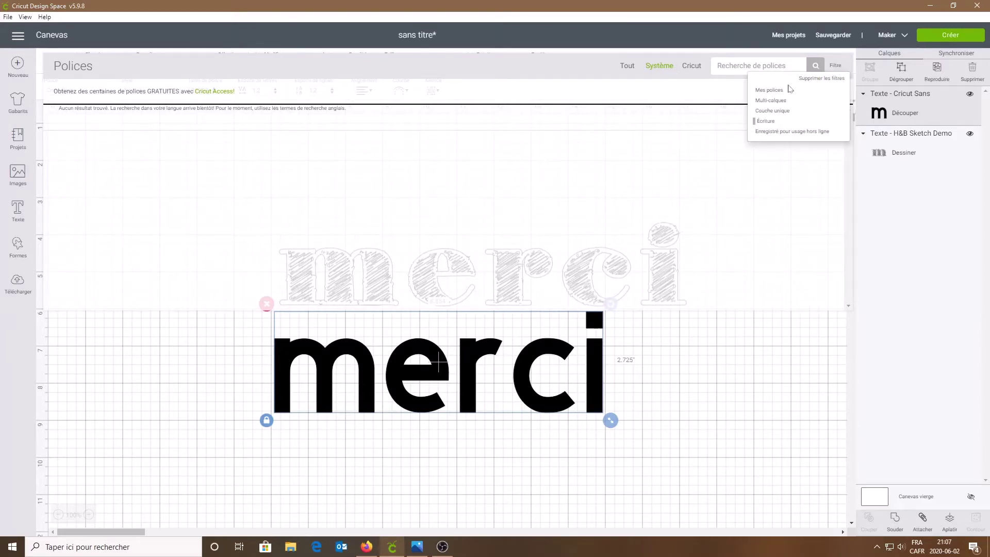
{"action": "left_click", "coordinate": [812, 79]}
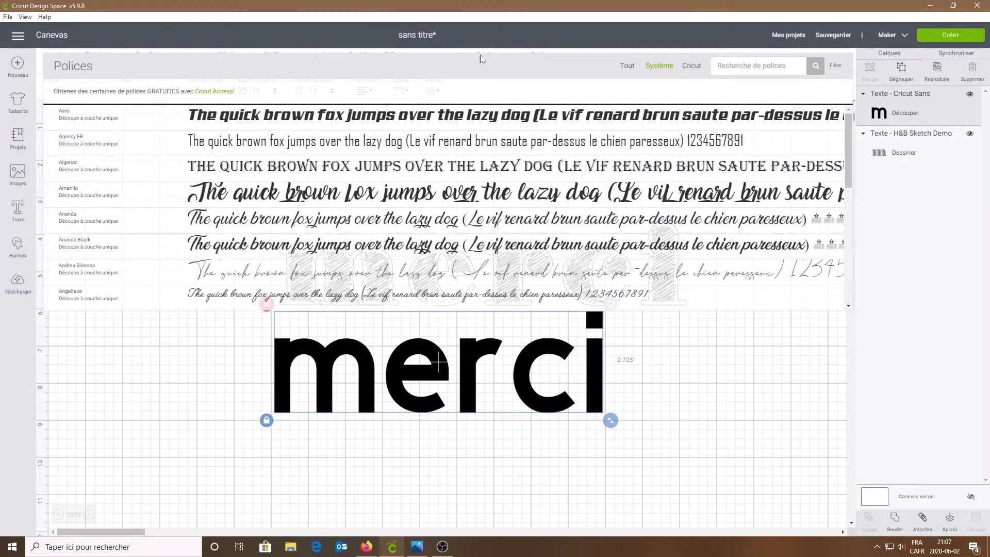
Step: Filter the full font list by Écriture and apply 3 Birds Life's A Party to the lower word
{"action": "left_click", "coordinate": [628, 67]}
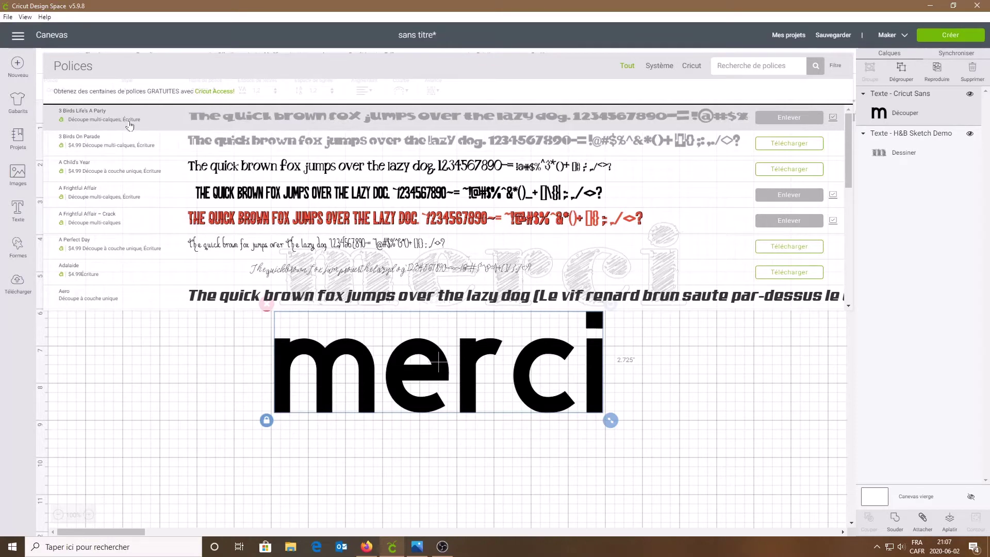
{"action": "left_click", "coordinate": [835, 66]}
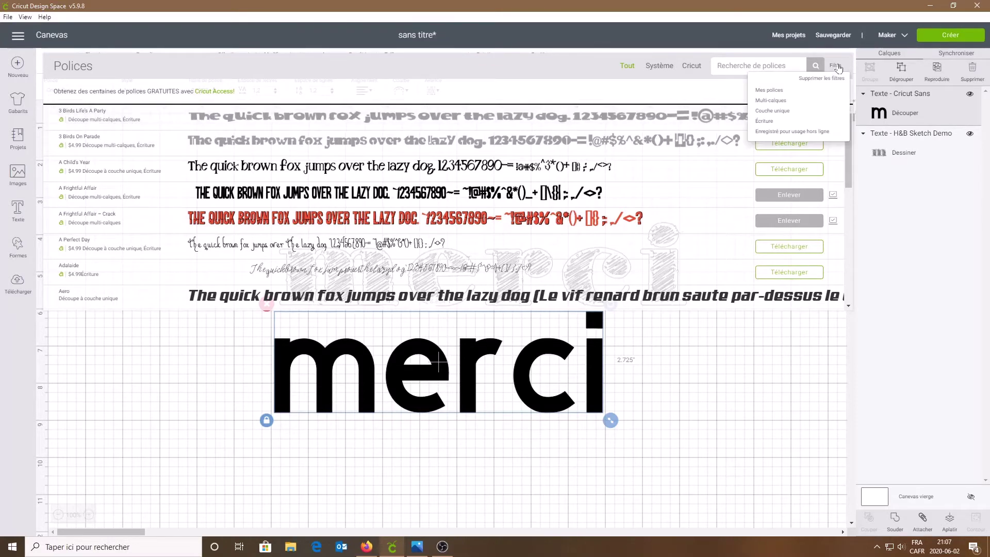
{"action": "left_click", "coordinate": [765, 121]}
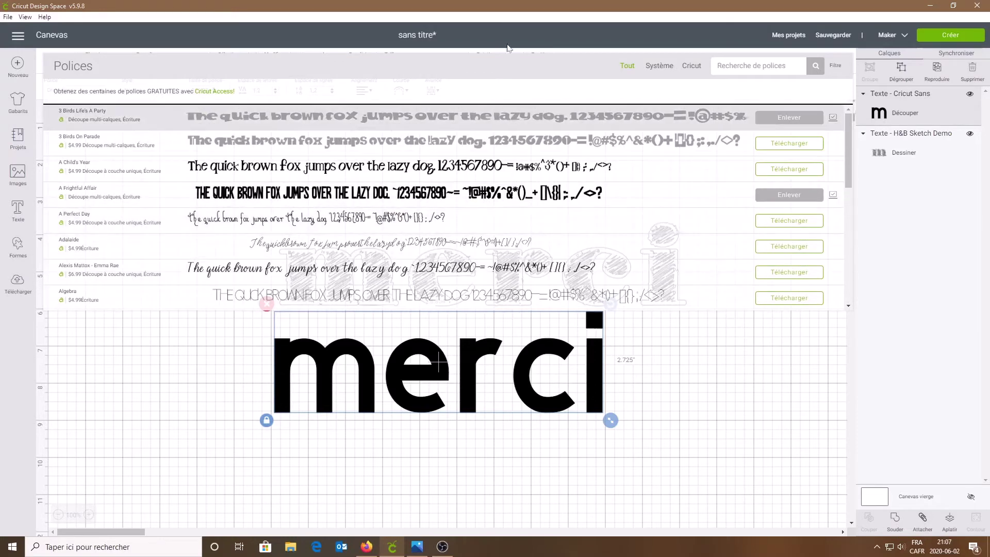
{"action": "left_click", "coordinate": [125, 123]}
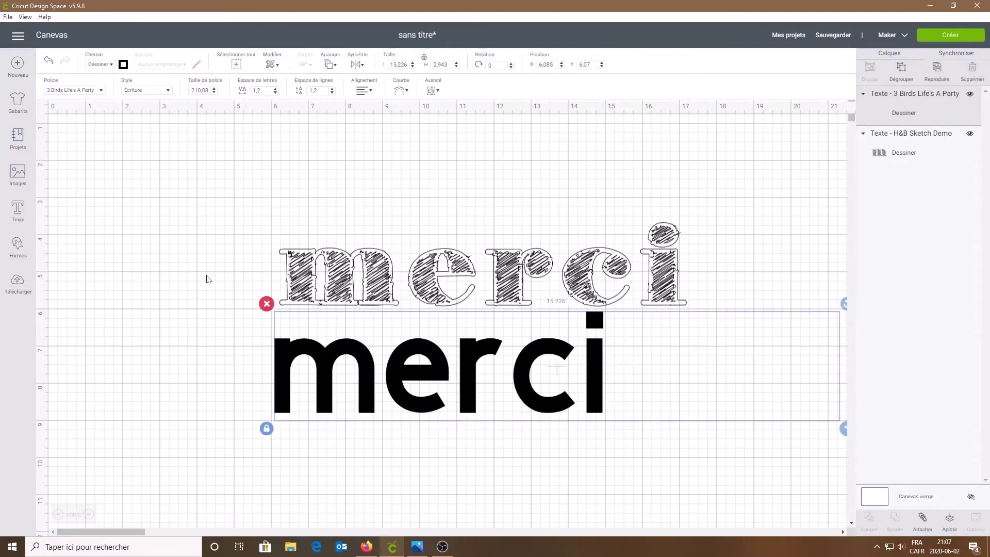
Step: Move the lower word left to about X 2.627, Y 6.347 and scale it down to about 8.49 inches wide
{"action": "left_click_drag", "start_coordinate": [490, 397], "coordinate": [362, 407]}
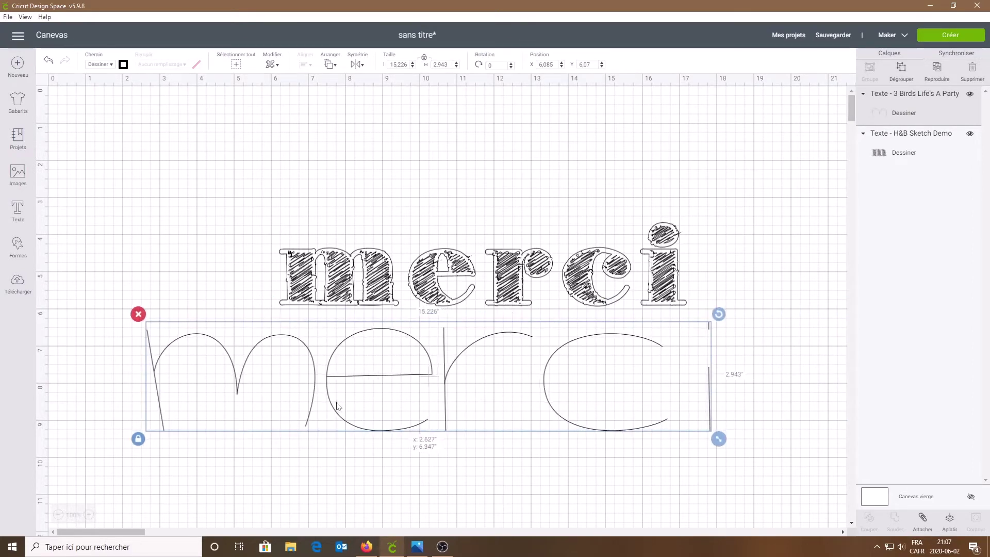
{"action": "left_click_drag", "start_coordinate": [723, 448], "coordinate": [552, 399]}
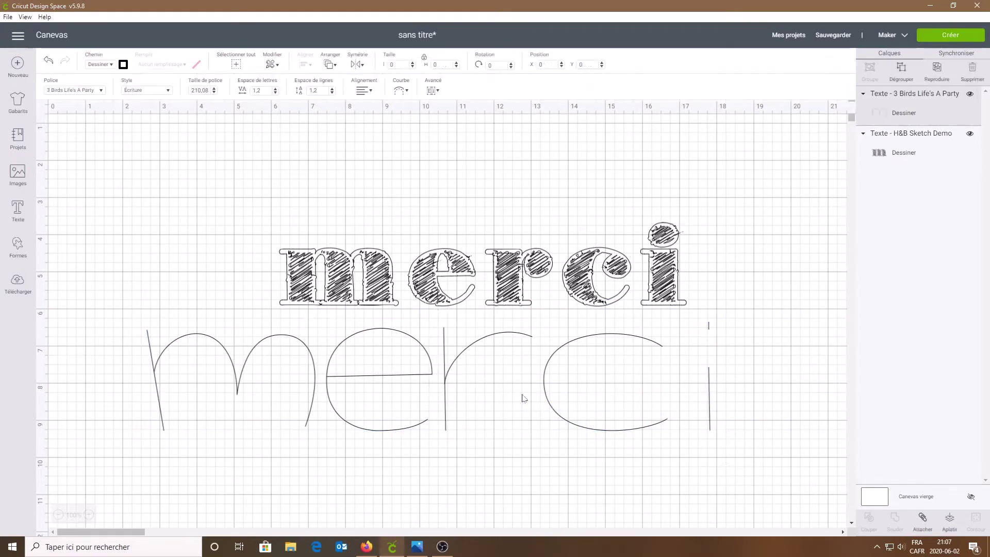
{"action": "left_click_drag", "start_coordinate": [718, 440], "coordinate": [468, 390]}
Step: Space the words apart by moving the upper one to about X 8.034, Y 1.23 and the lower one to about X 5.543, Y 6.195
{"action": "left_click_drag", "start_coordinate": [506, 275], "coordinate": [574, 184]}
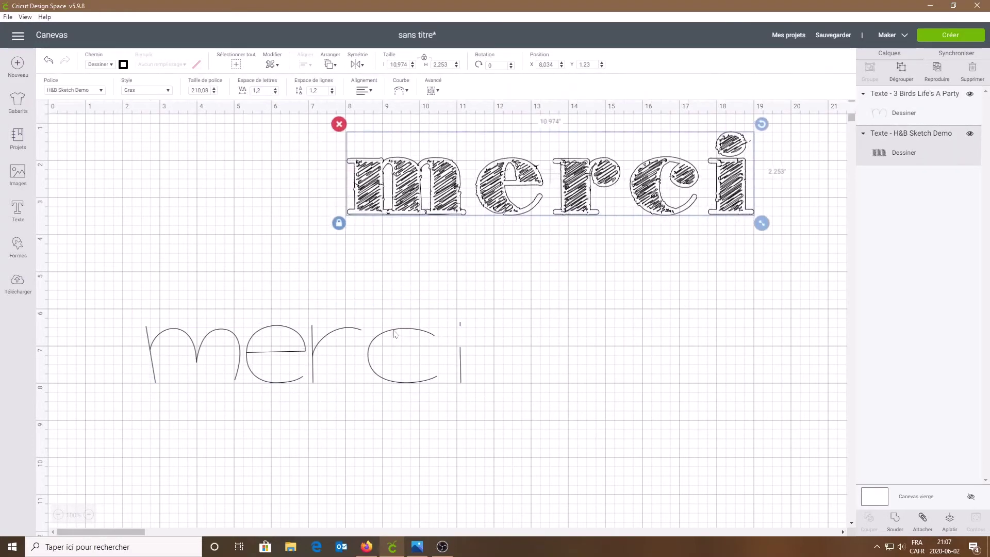
{"action": "left_click_drag", "start_coordinate": [393, 334], "coordinate": [472, 313]}
{"action": "left_click_drag", "start_coordinate": [309, 346], "coordinate": [418, 336]}
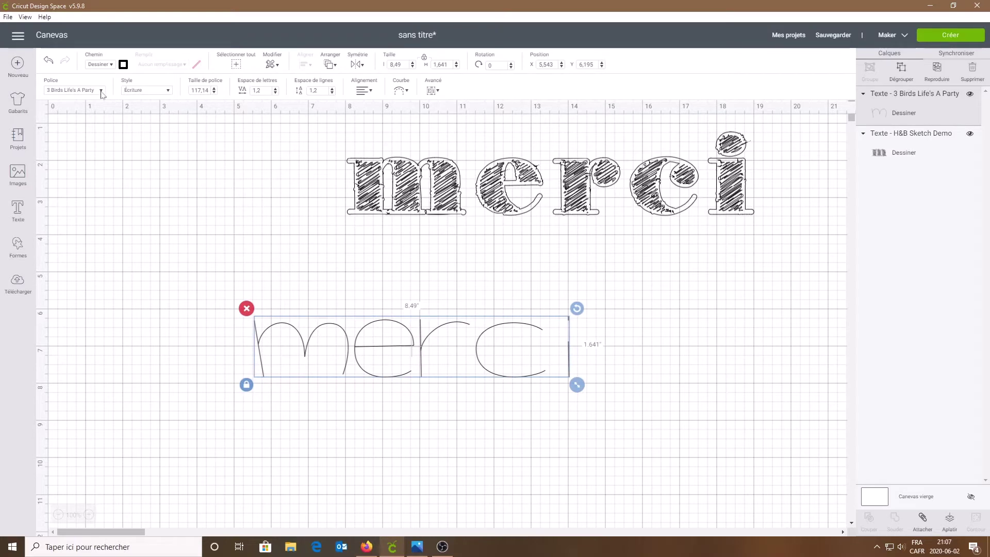
Step: Hide the canvas grid lines and move the lower word up to about X 5.127, Y 4.889
{"action": "left_click", "coordinate": [101, 90]}
{"action": "key", "text": "Escape"}
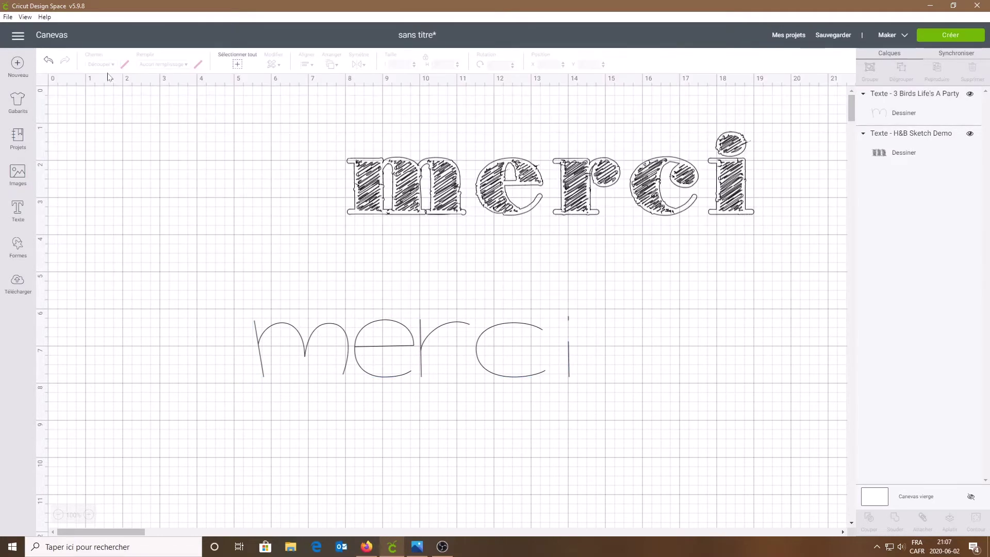
{"action": "left_click", "coordinate": [304, 351]}
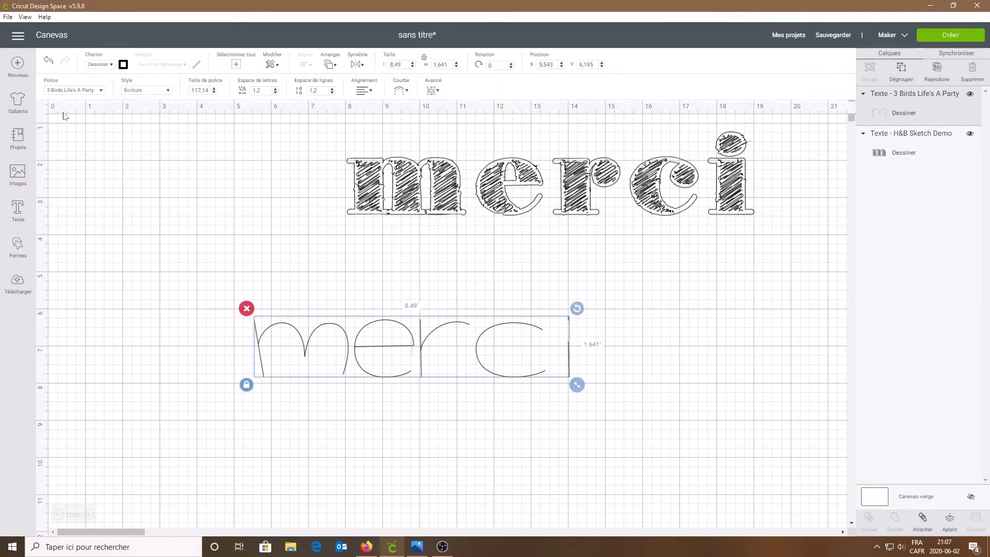
{"action": "left_click", "coordinate": [156, 218]}
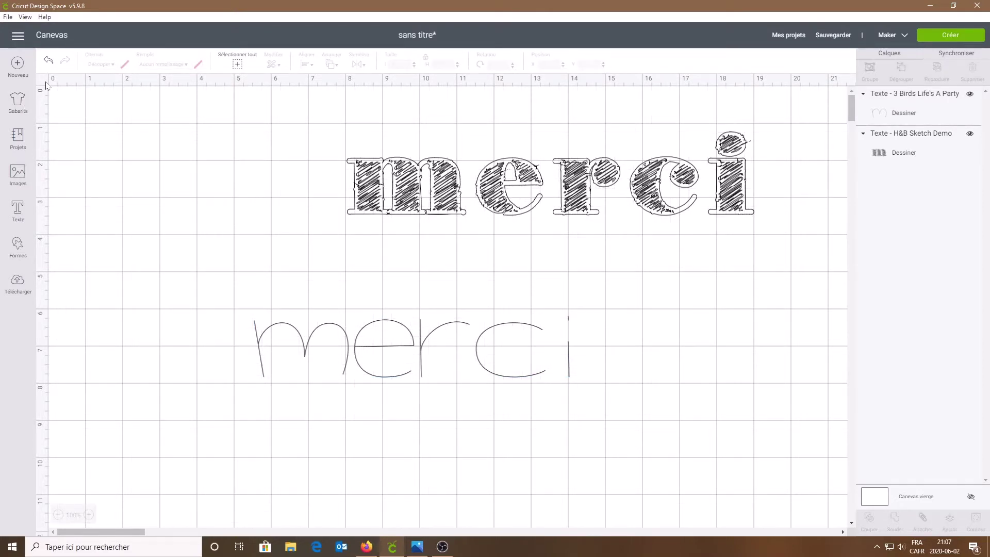
{"action": "left_click", "coordinate": [45, 81]}
{"action": "left_click_drag", "start_coordinate": [327, 330], "coordinate": [312, 279]}
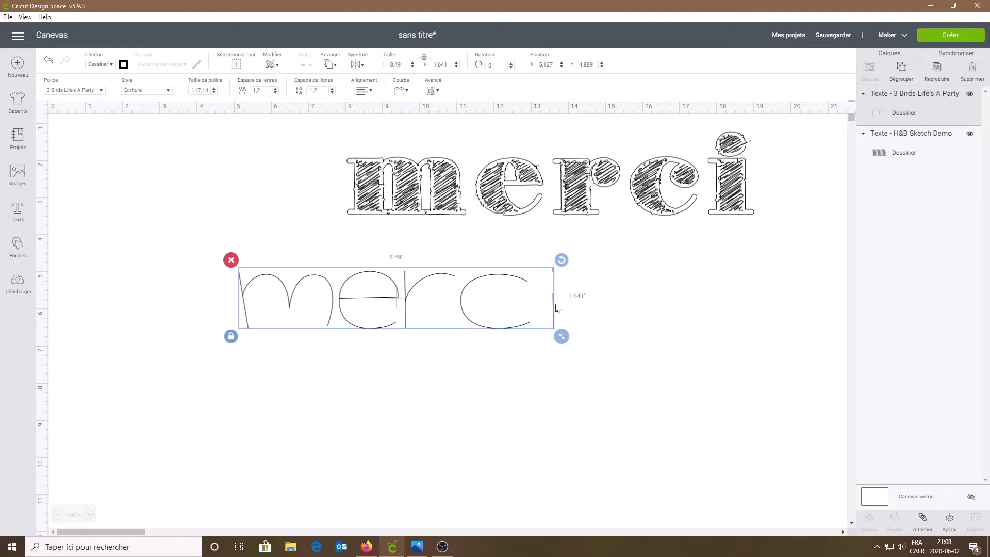
Step: Apply the A Frightful Affair writing font to the lower word and enlarge it to a font size of about 298.5
{"action": "left_click", "coordinate": [99, 93]}
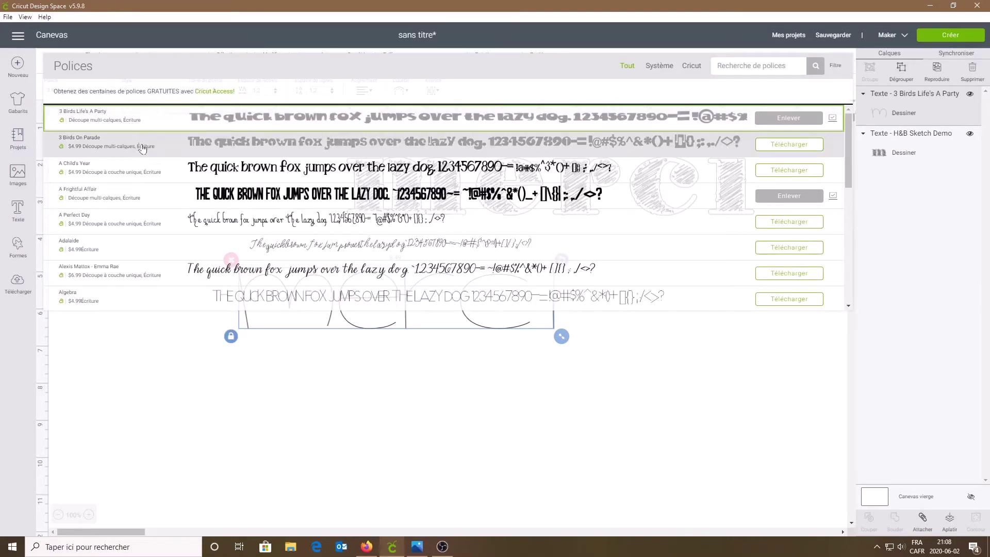
{"action": "left_click", "coordinate": [128, 202]}
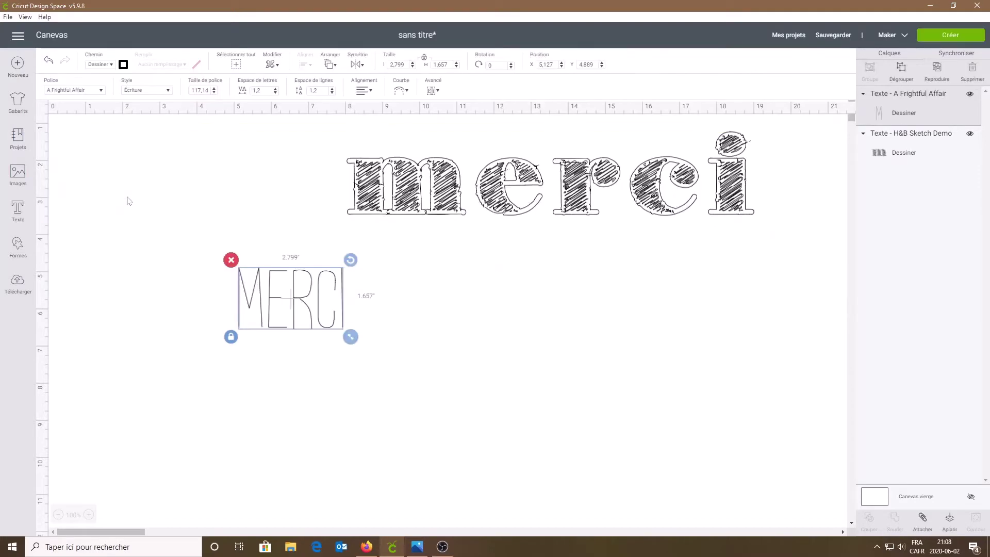
{"action": "left_click_drag", "start_coordinate": [350, 337], "coordinate": [511, 433]}
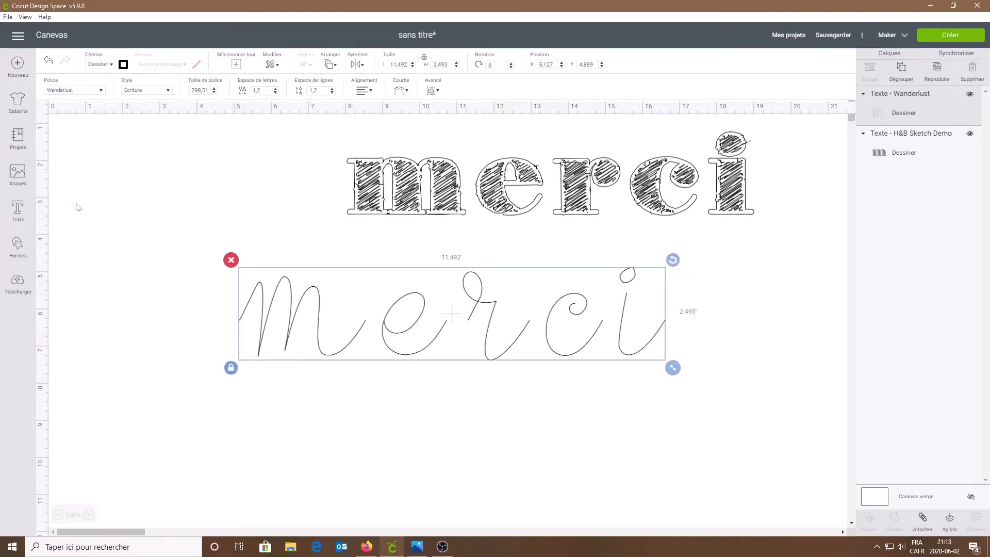
Step: Browse the image library's Ensemble d'images category and filter its sets to Acheté and Gratuit
{"action": "left_click", "coordinate": [17, 175]}
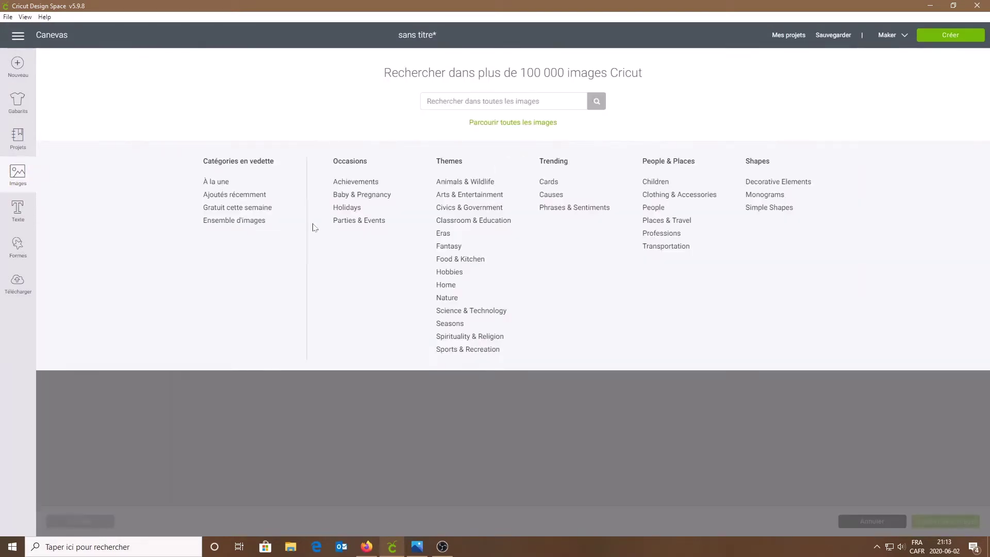
{"action": "left_click", "coordinate": [250, 223]}
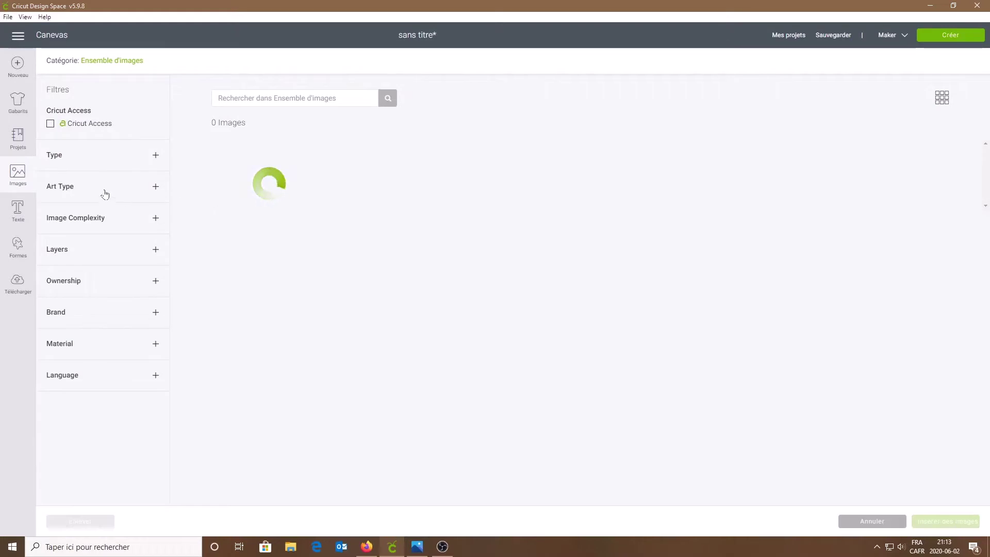
{"action": "left_click", "coordinate": [68, 157]}
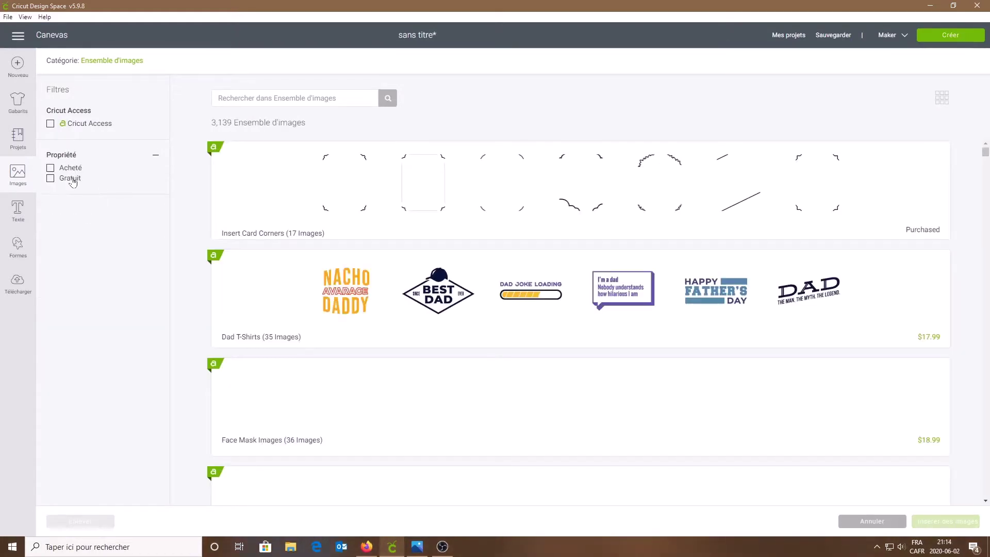
{"action": "left_click", "coordinate": [70, 168]}
{"action": "left_click", "coordinate": [69, 179]}
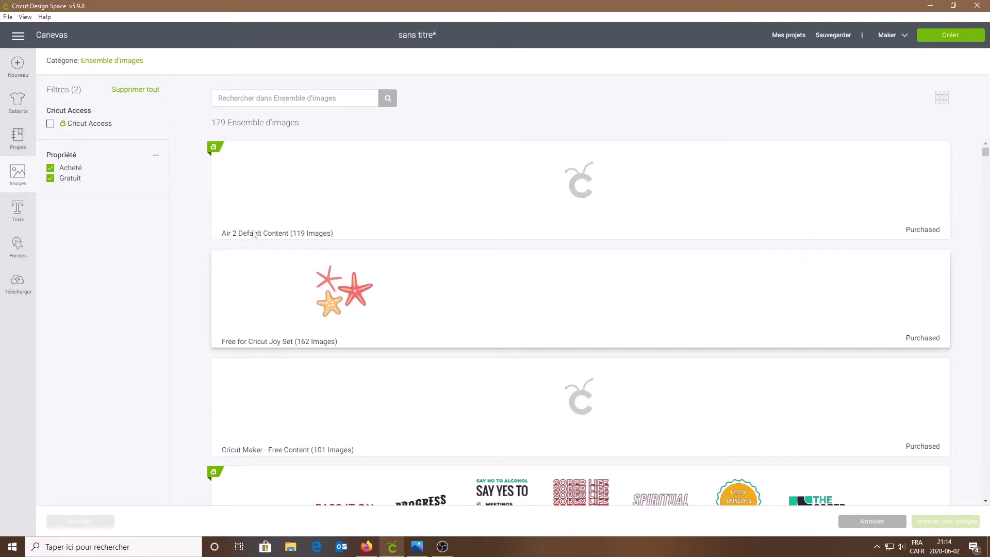
Step: Search the filtered image sets for "tag"
{"action": "left_click", "coordinate": [218, 98]}
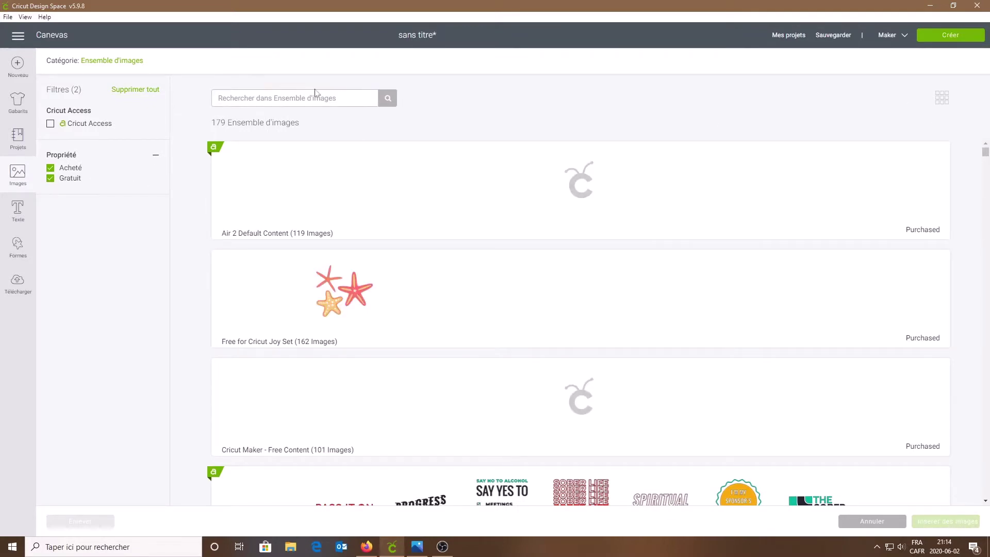
{"action": "type", "text": "tag"}
{"action": "key", "text": "Return"}
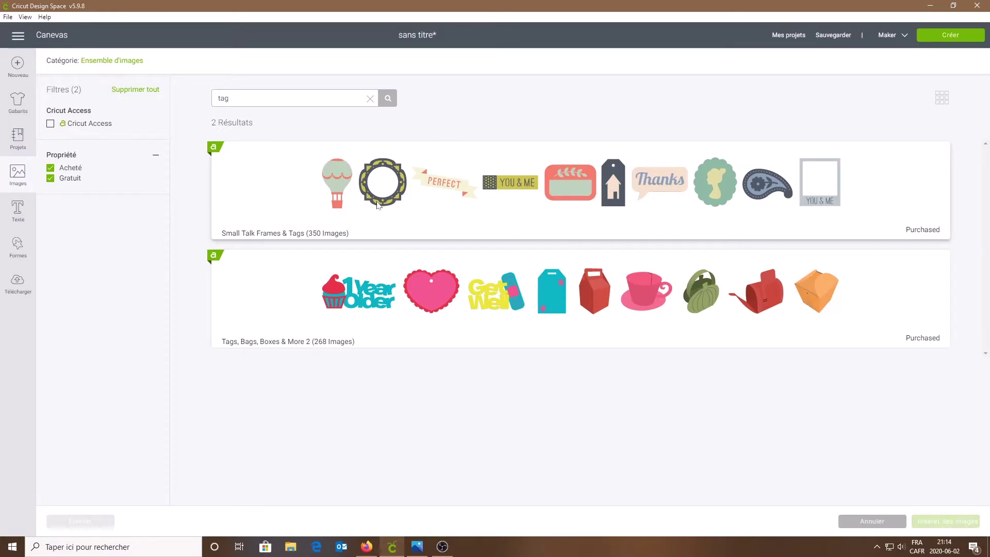
Step: Look through the Tags, Bags, Boxes & More 2 image set for a suitable tag shape and return to the set results
{"action": "left_click", "coordinate": [341, 321]}
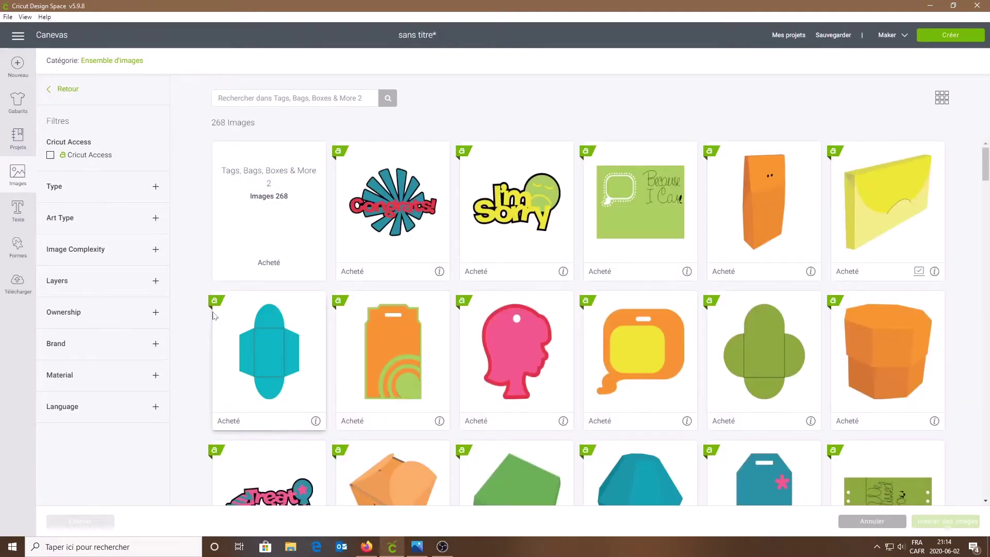
{"action": "scroll", "coordinate": [765, 341], "scroll_direction": "down", "scroll_amount": 10}
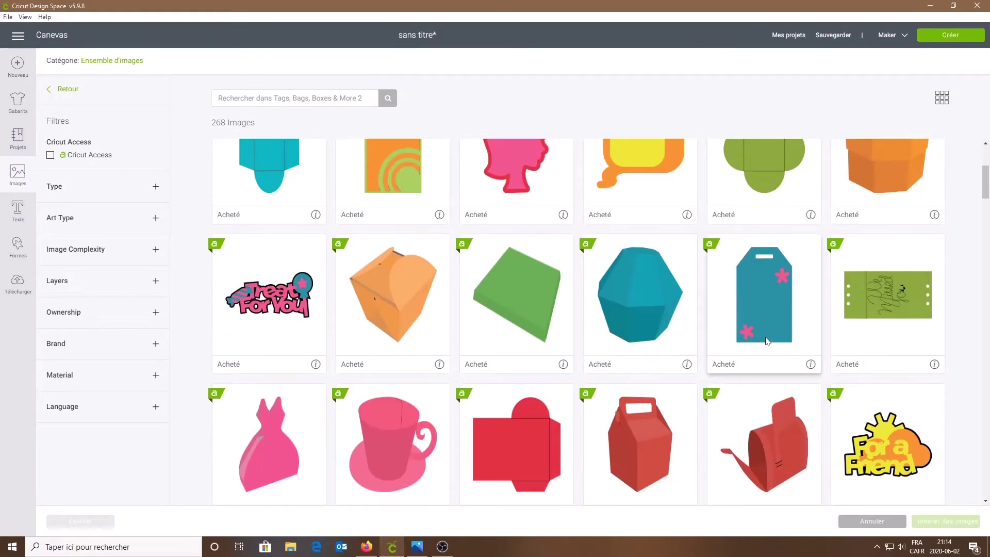
{"action": "scroll", "coordinate": [766, 341], "scroll_direction": "down", "scroll_amount": 6}
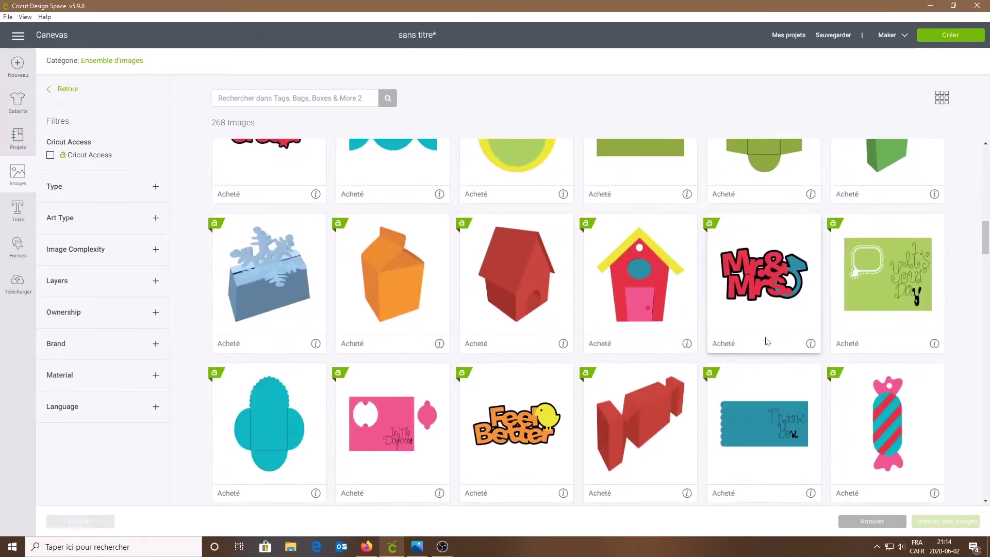
{"action": "scroll", "coordinate": [766, 339], "scroll_direction": "down", "scroll_amount": 4}
{"action": "scroll", "coordinate": [765, 338], "scroll_direction": "down", "scroll_amount": 4}
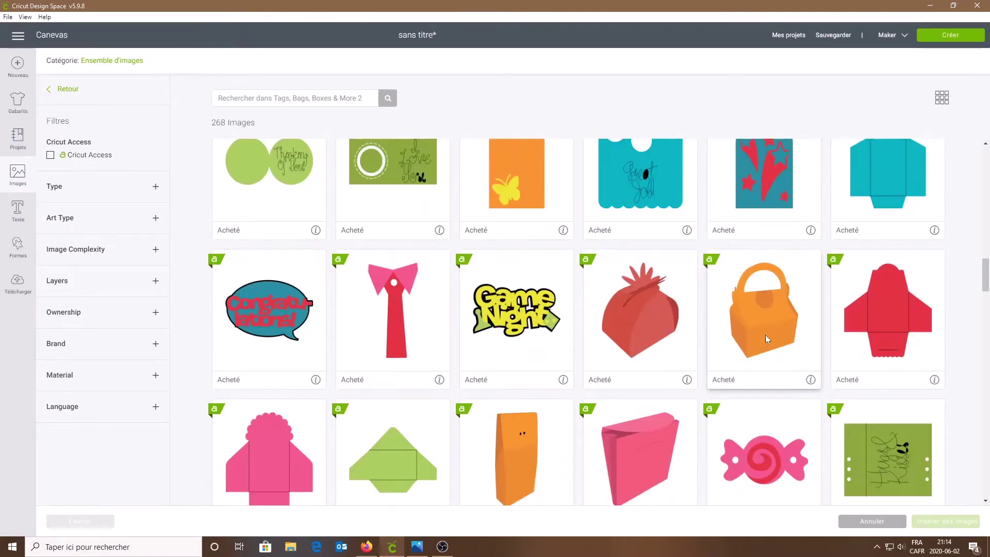
{"action": "scroll", "coordinate": [765, 339], "scroll_direction": "up", "scroll_amount": 5}
{"action": "scroll", "coordinate": [766, 339], "scroll_direction": "down", "scroll_amount": 3}
{"action": "scroll", "coordinate": [766, 338], "scroll_direction": "down", "scroll_amount": 4}
{"action": "scroll", "coordinate": [766, 339], "scroll_direction": "down", "scroll_amount": 3}
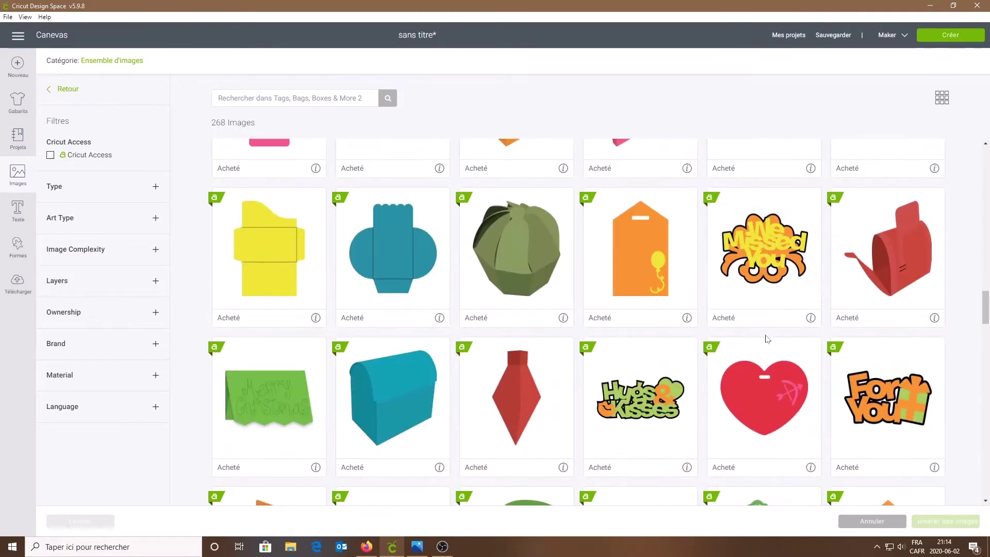
{"action": "scroll", "coordinate": [766, 339], "scroll_direction": "down", "scroll_amount": 4}
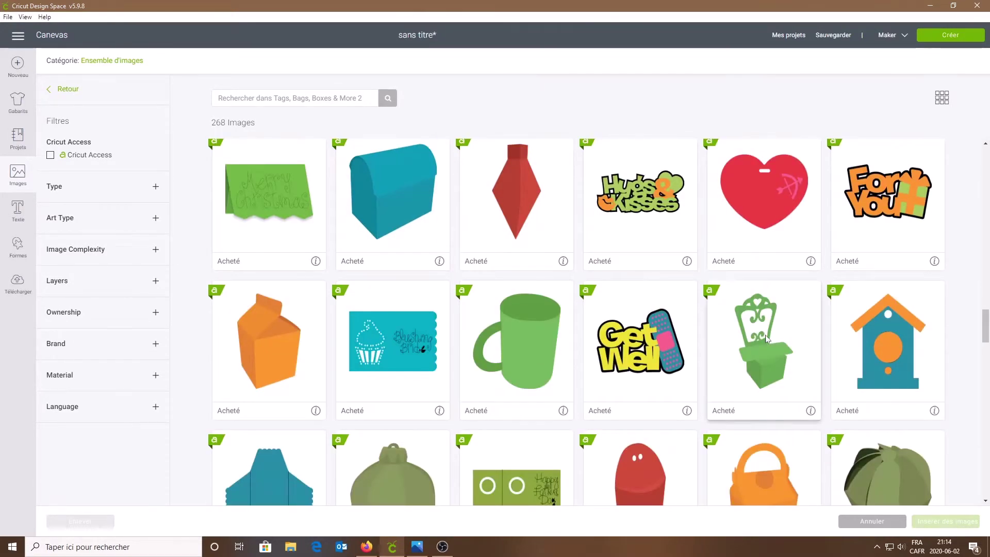
{"action": "scroll", "coordinate": [766, 335], "scroll_direction": "down", "scroll_amount": 13}
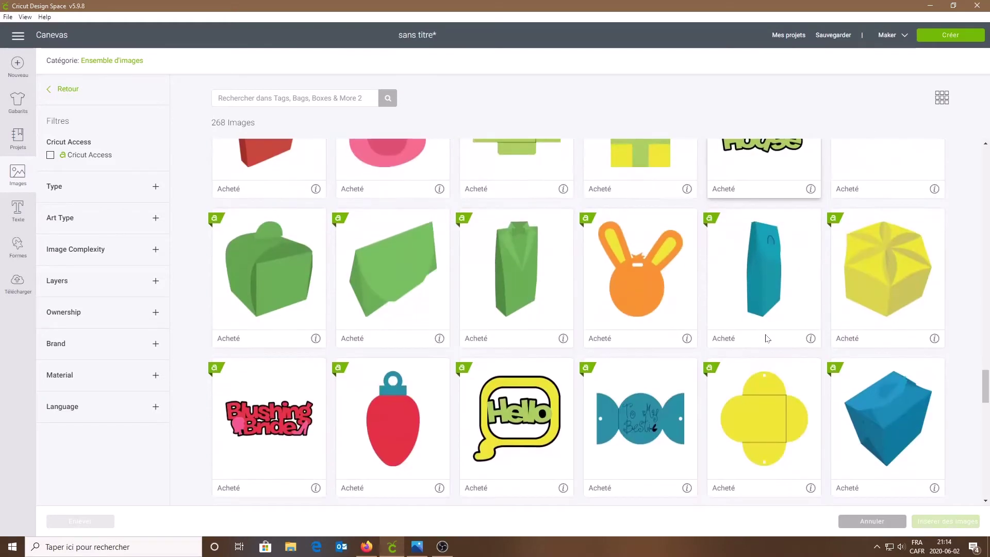
{"action": "scroll", "coordinate": [766, 339], "scroll_direction": "down", "scroll_amount": 10}
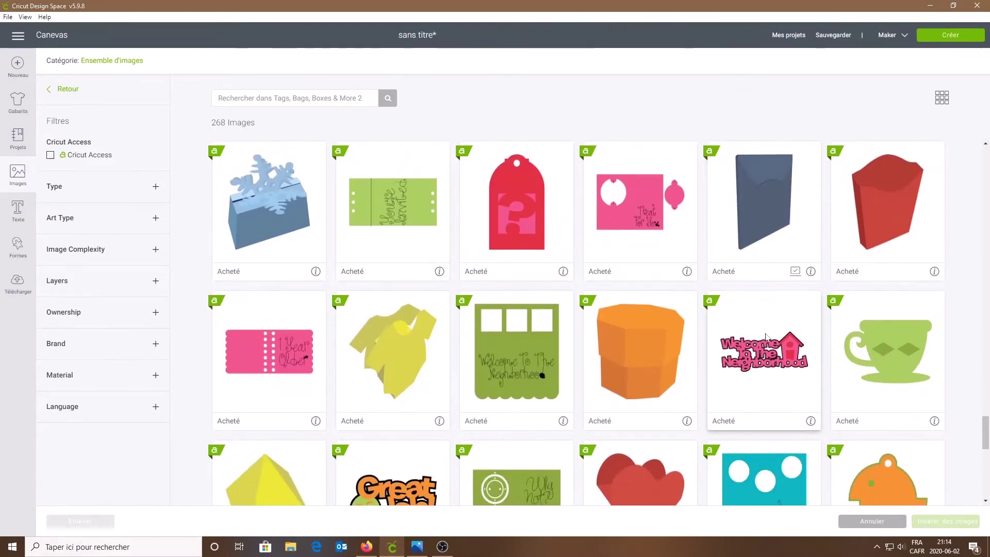
{"action": "scroll", "coordinate": [765, 337], "scroll_direction": "down", "scroll_amount": 7}
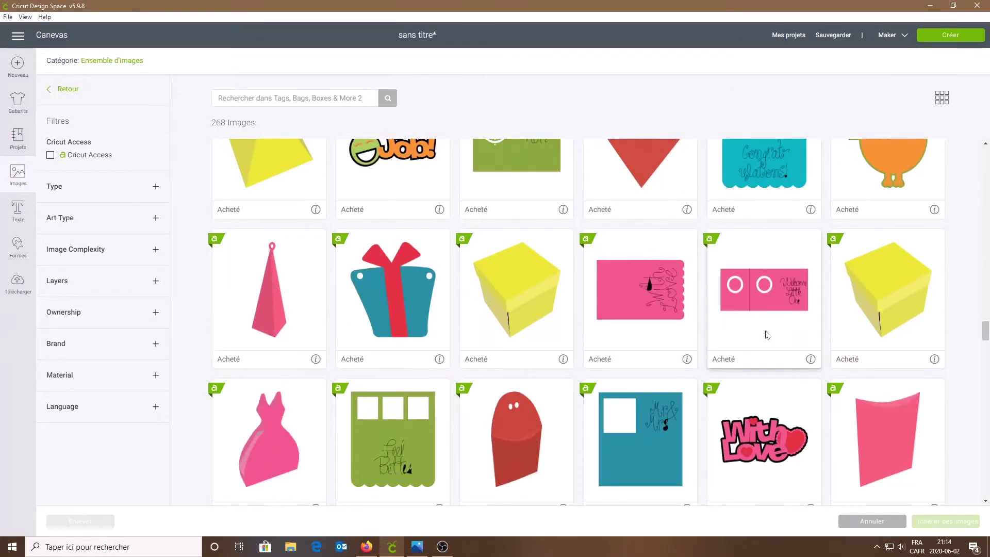
{"action": "scroll", "coordinate": [767, 335], "scroll_direction": "down", "scroll_amount": 3}
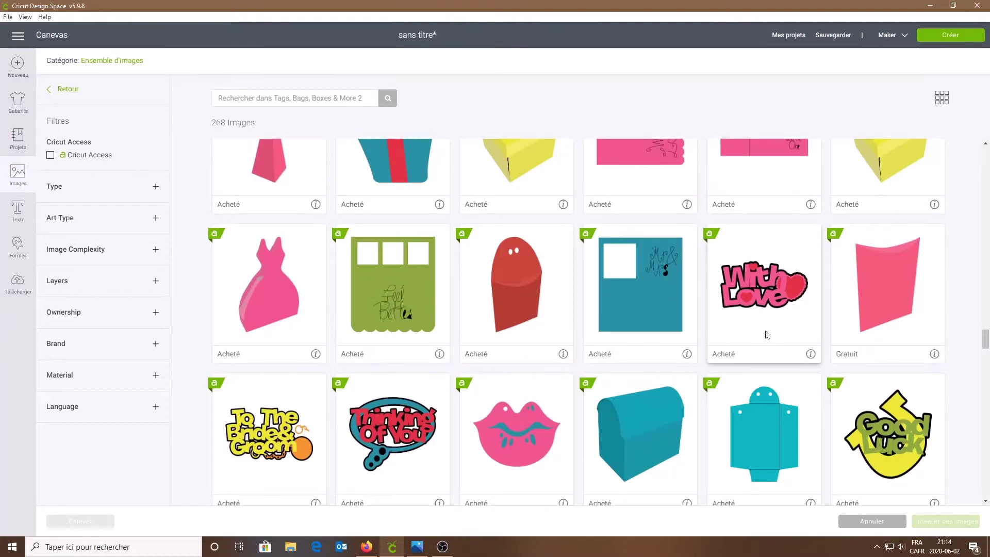
{"action": "scroll", "coordinate": [766, 334], "scroll_direction": "down", "scroll_amount": 12}
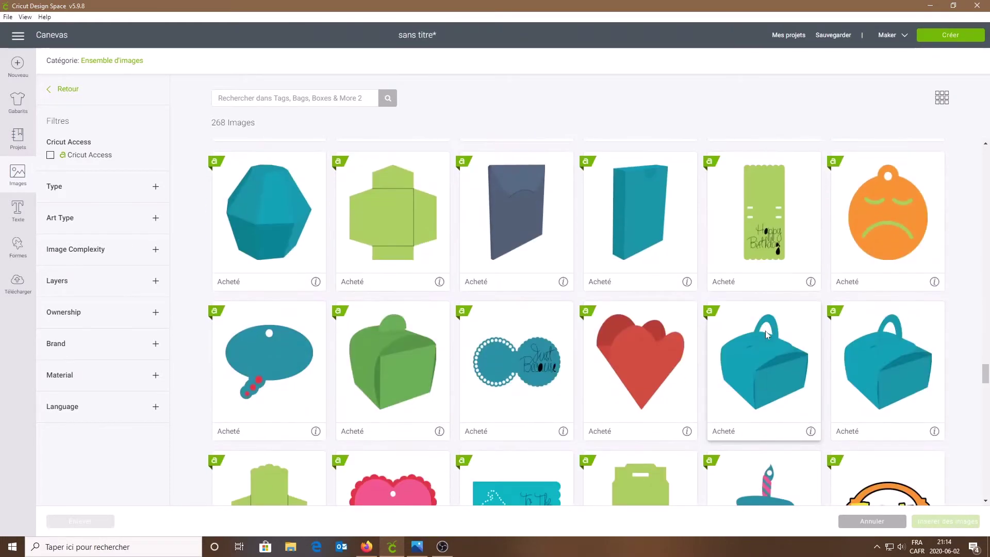
{"action": "scroll", "coordinate": [767, 334], "scroll_direction": "down", "scroll_amount": 7}
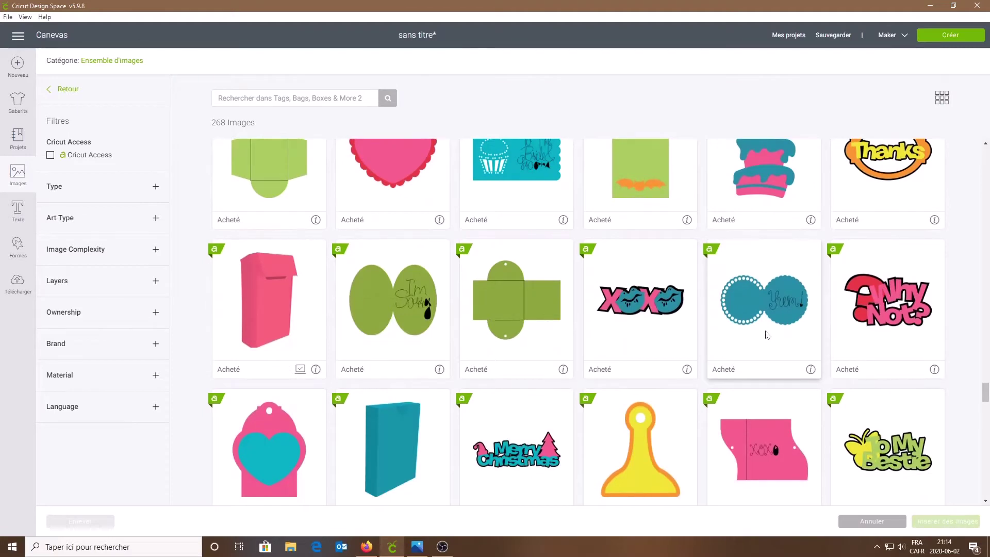
{"action": "scroll", "coordinate": [767, 334], "scroll_direction": "down", "scroll_amount": 4}
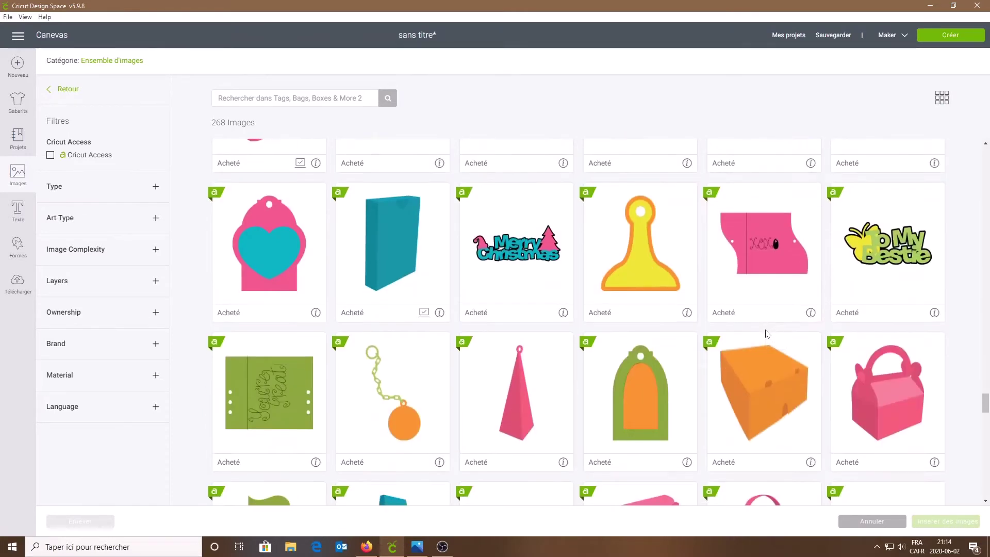
{"action": "scroll", "coordinate": [766, 333], "scroll_direction": "down", "scroll_amount": 4}
{"action": "scroll", "coordinate": [765, 330], "scroll_direction": "down", "scroll_amount": 4}
{"action": "scroll", "coordinate": [761, 326], "scroll_direction": "down", "scroll_amount": 1}
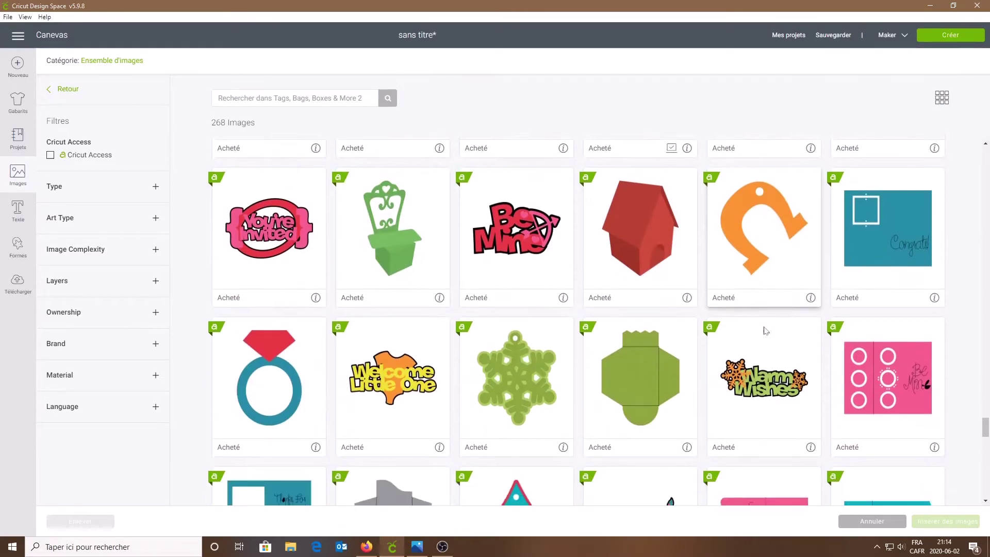
{"action": "scroll", "coordinate": [756, 324], "scroll_direction": "up", "scroll_amount": 1}
{"action": "scroll", "coordinate": [758, 317], "scroll_direction": "up", "scroll_amount": 15}
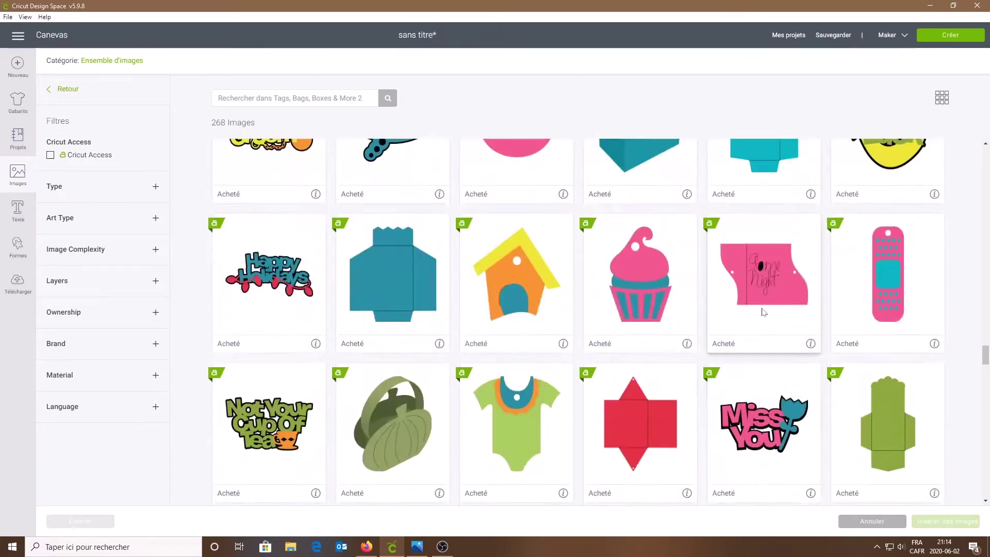
{"action": "left_click", "coordinate": [61, 89]}
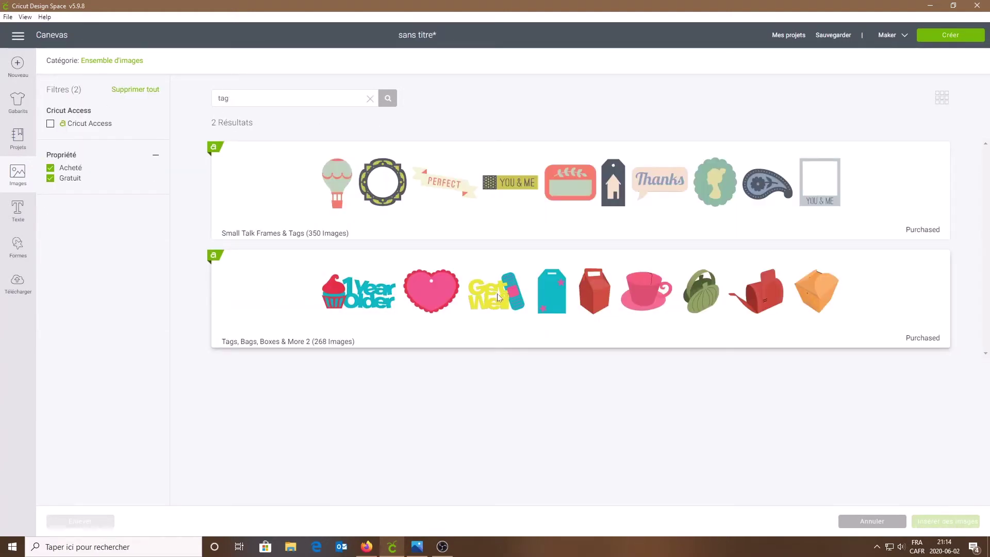
Step: Open the Small Talk Frames & Tags image set and select the green tag with the pinwheel cutout for insertion
{"action": "left_click", "coordinate": [503, 174]}
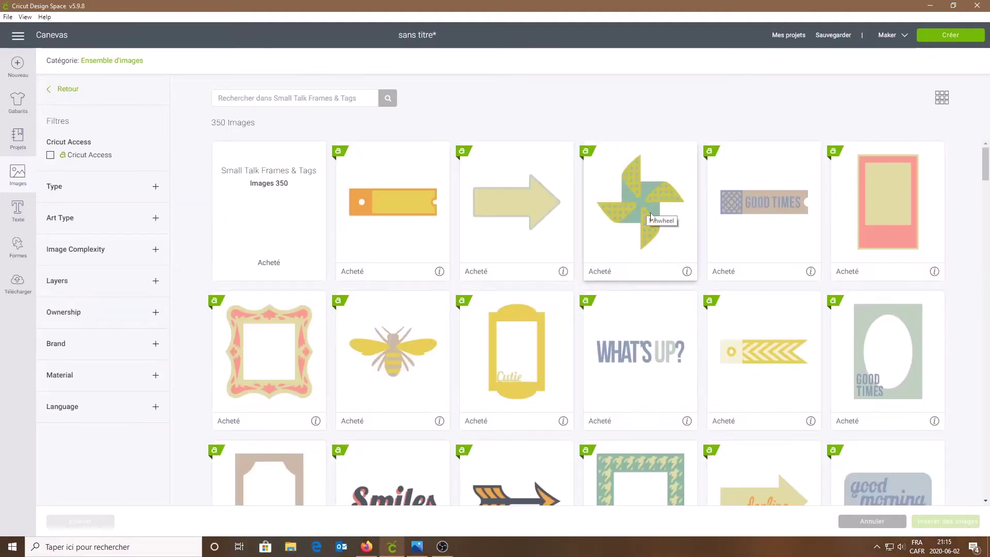
{"action": "scroll", "coordinate": [650, 227], "scroll_direction": "down", "scroll_amount": 8}
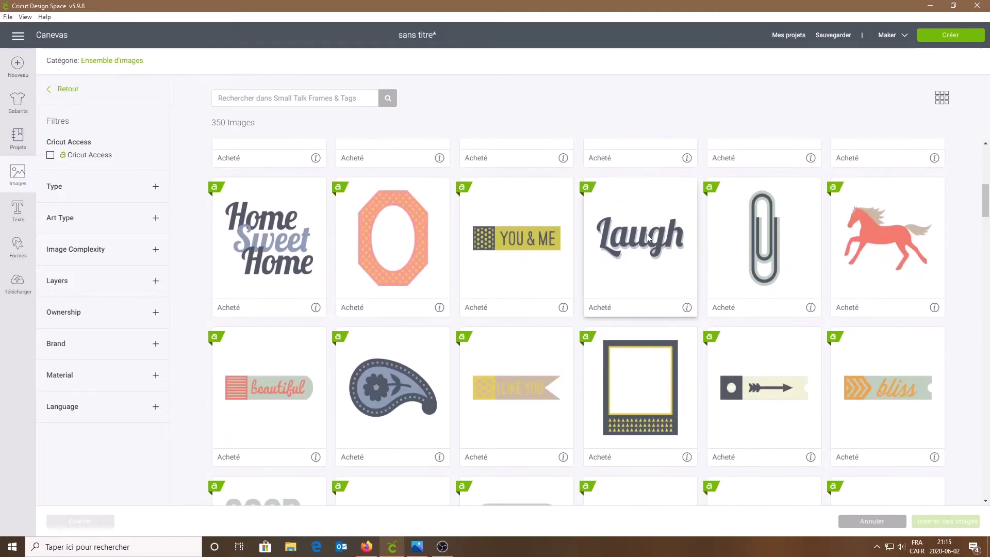
{"action": "scroll", "coordinate": [647, 235], "scroll_direction": "down", "scroll_amount": 15}
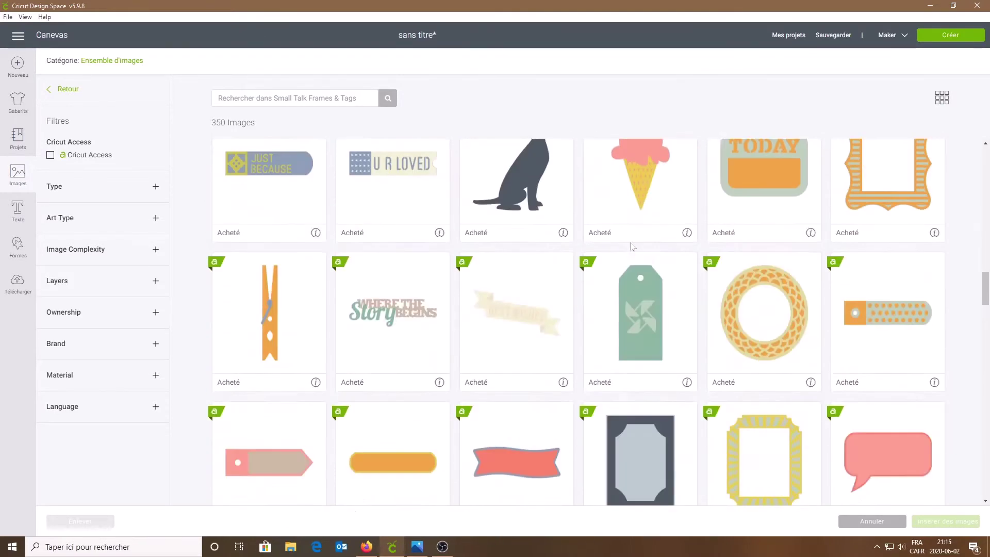
{"action": "scroll", "coordinate": [626, 245], "scroll_direction": "down", "scroll_amount": 6}
{"action": "scroll", "coordinate": [625, 243], "scroll_direction": "up", "scroll_amount": 5}
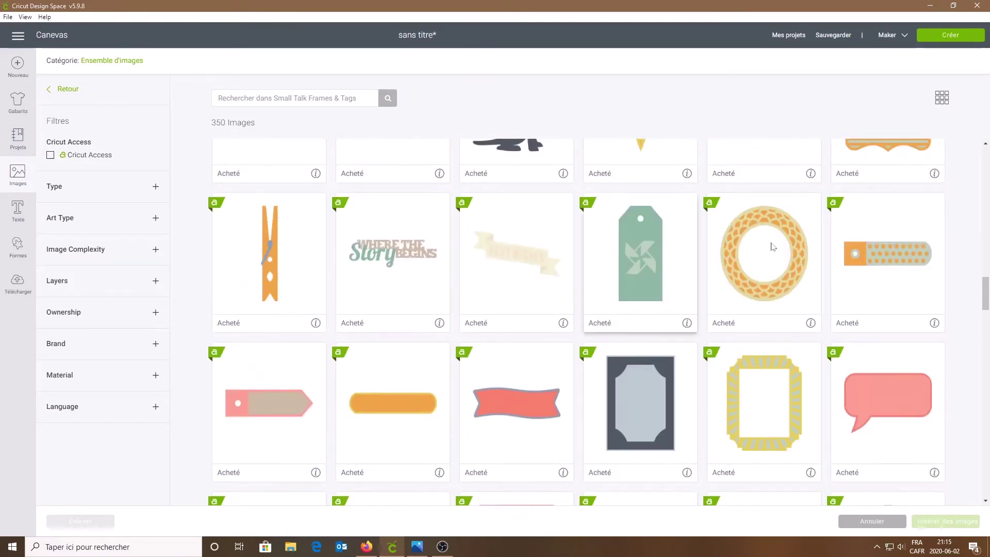
{"action": "scroll", "coordinate": [680, 283], "scroll_direction": "down", "scroll_amount": 4}
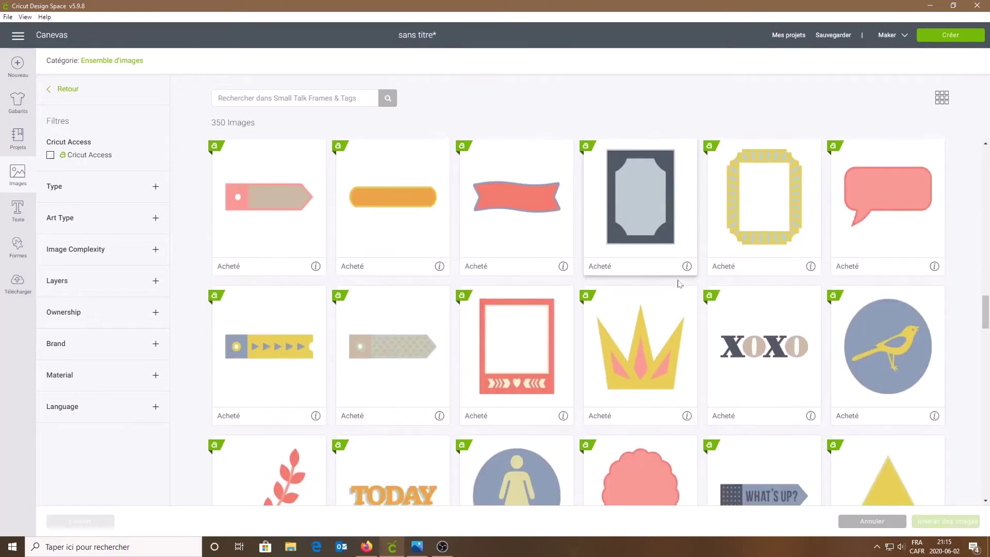
{"action": "scroll", "coordinate": [679, 284], "scroll_direction": "up", "scroll_amount": 5}
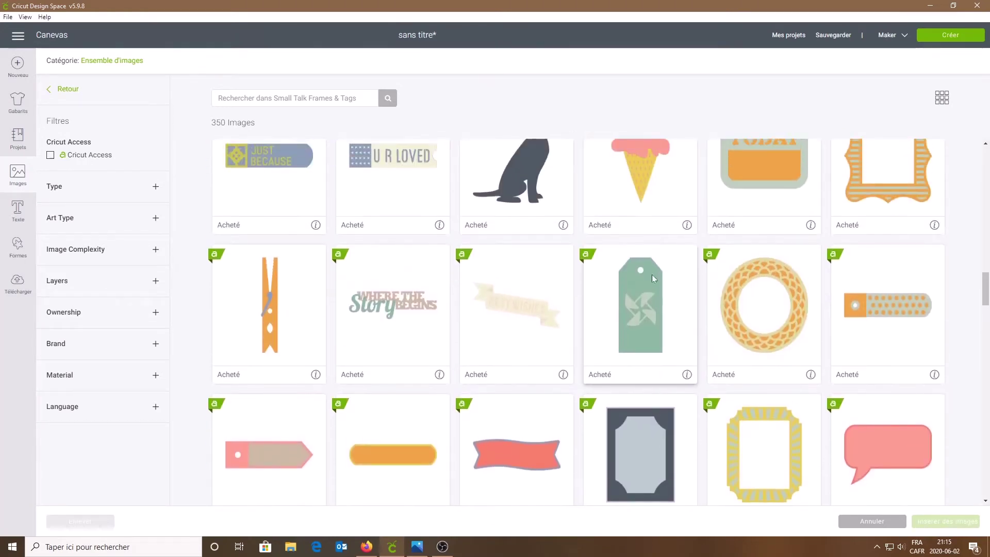
{"action": "left_click", "coordinate": [651, 317]}
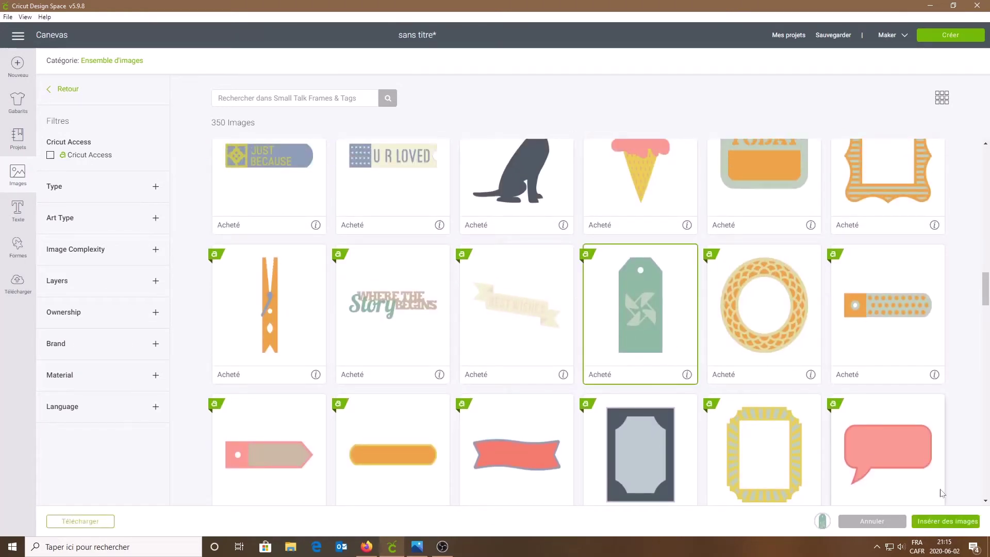
Step: Look through the rest of the Small Talk Frames & Tags set for other tag shapes and return to the set results
{"action": "scroll", "coordinate": [766, 327], "scroll_direction": "down", "scroll_amount": 12}
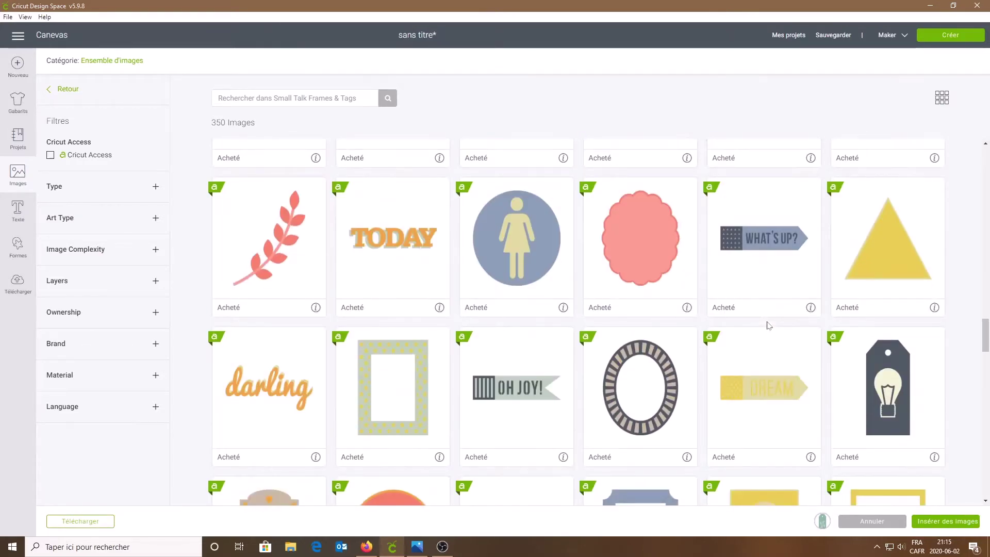
{"action": "scroll", "coordinate": [760, 326], "scroll_direction": "down", "scroll_amount": 3}
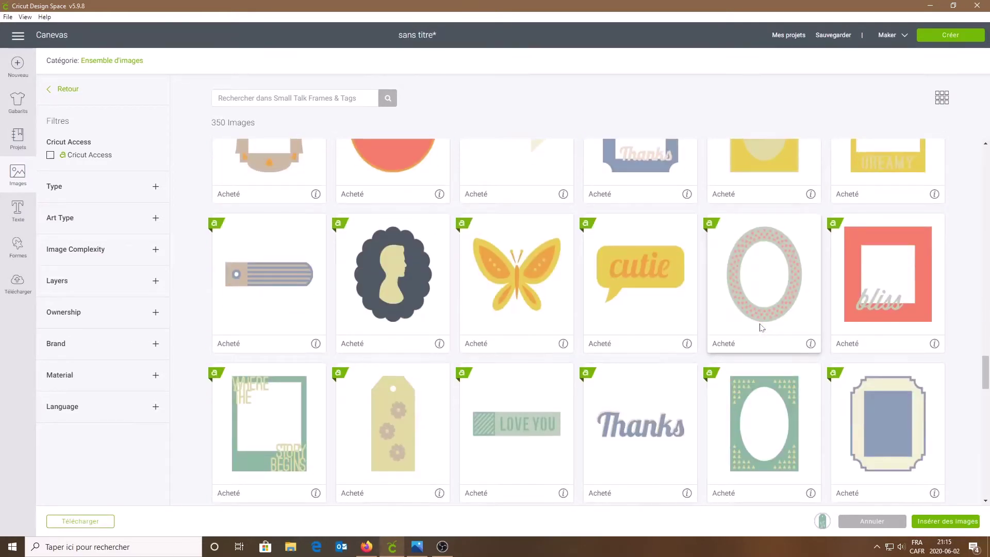
{"action": "scroll", "coordinate": [761, 326], "scroll_direction": "down", "scroll_amount": 5}
{"action": "scroll", "coordinate": [760, 327], "scroll_direction": "down", "scroll_amount": 15}
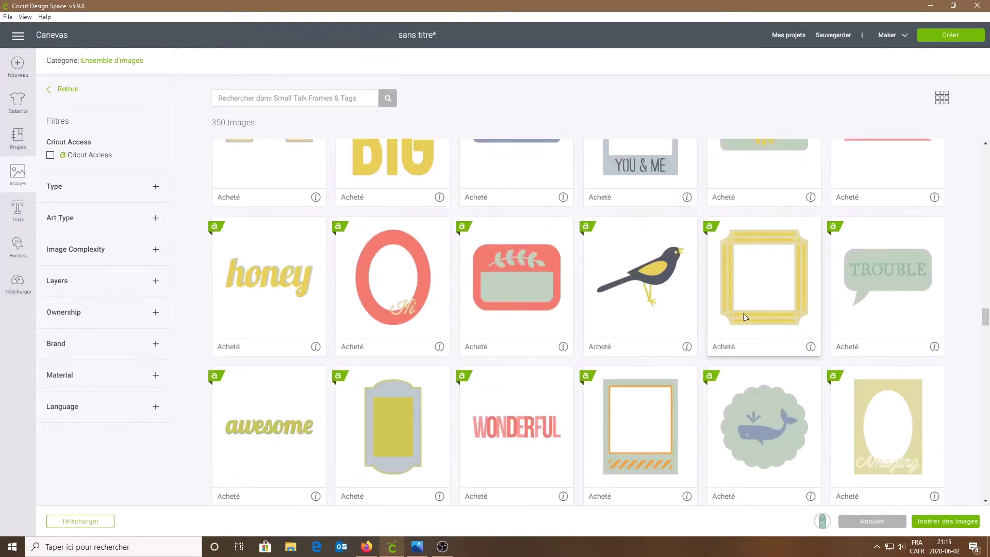
{"action": "left_click", "coordinate": [57, 89]}
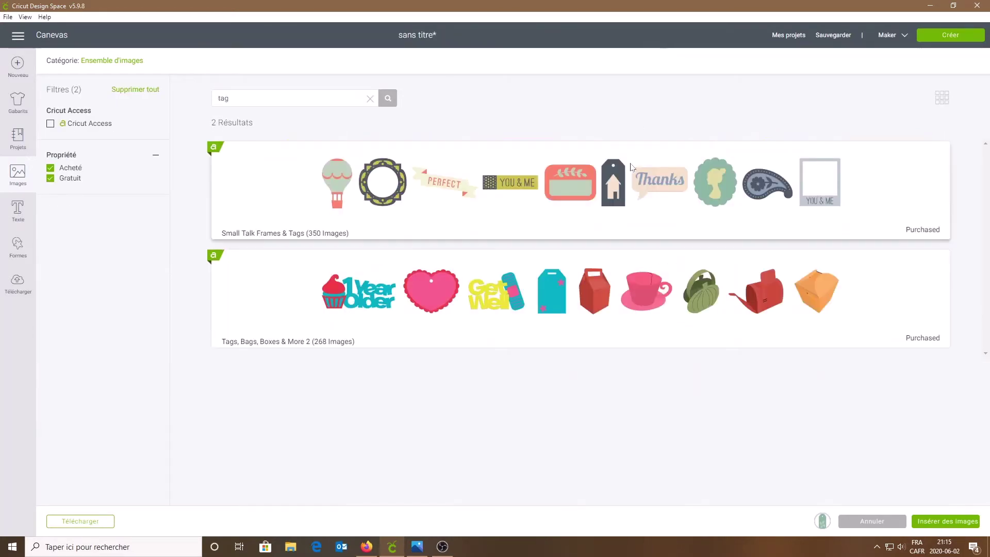
Step: Select the blue tag with pink flowers from Tags, Bags, Boxes & More 2 and insert both chosen tags on the canvas
{"action": "left_click", "coordinate": [558, 276]}
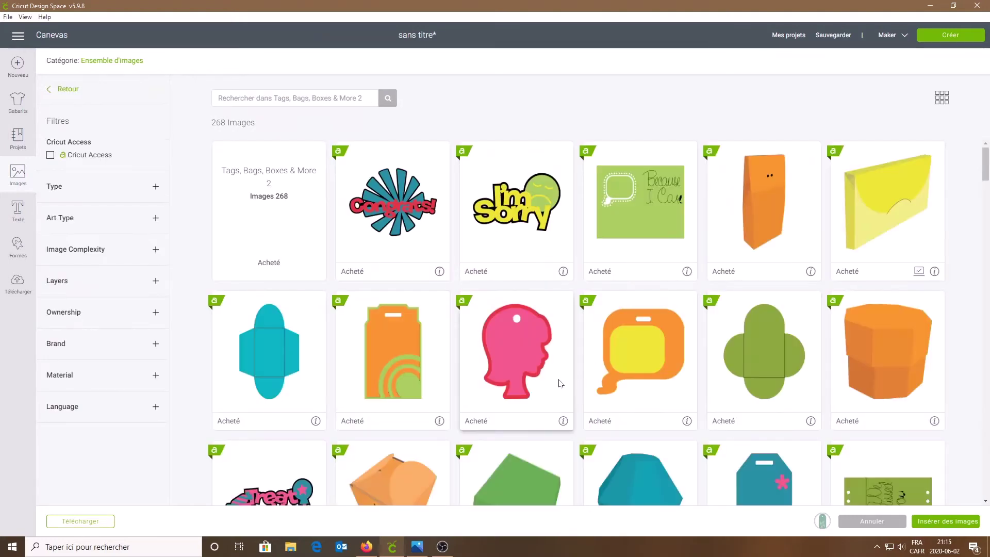
{"action": "scroll", "coordinate": [729, 361], "scroll_direction": "down", "scroll_amount": 4}
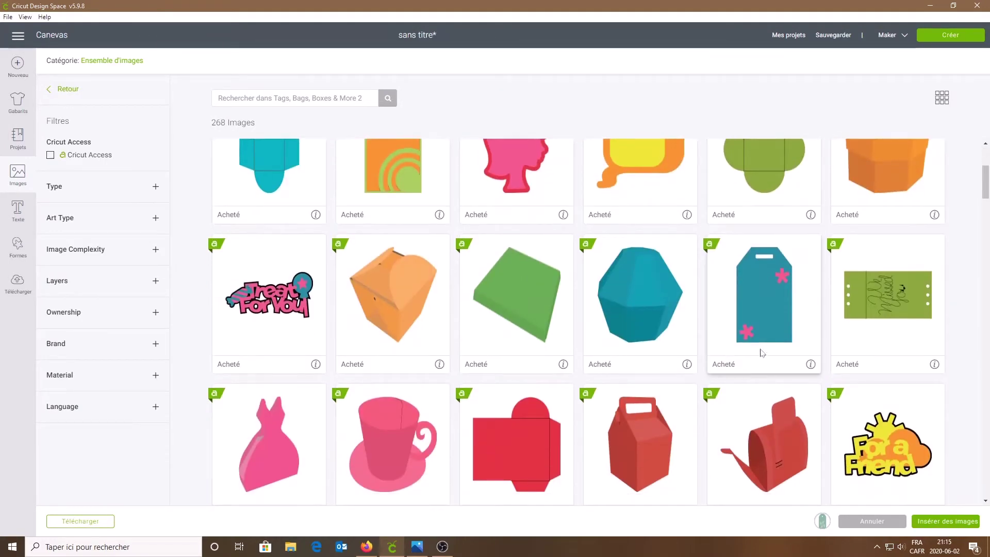
{"action": "left_click", "coordinate": [773, 311]}
{"action": "left_click", "coordinate": [950, 522]}
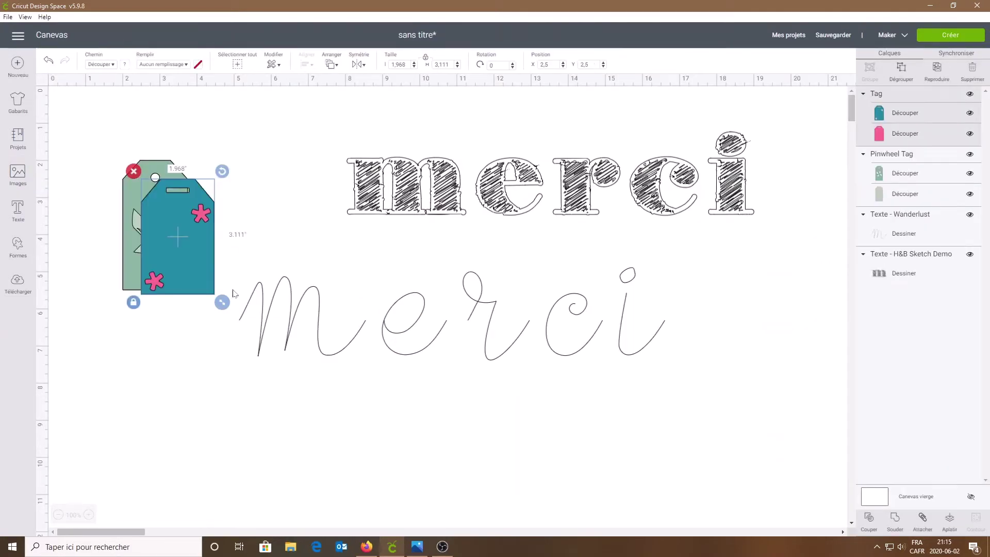
Step: Separate the blue tag, the pinwheel tag and the Wanderlust "merci" text so that they no longer overlap
{"action": "left_click_drag", "start_coordinate": [209, 256], "coordinate": [453, 305]}
{"action": "left_click", "coordinate": [150, 266]}
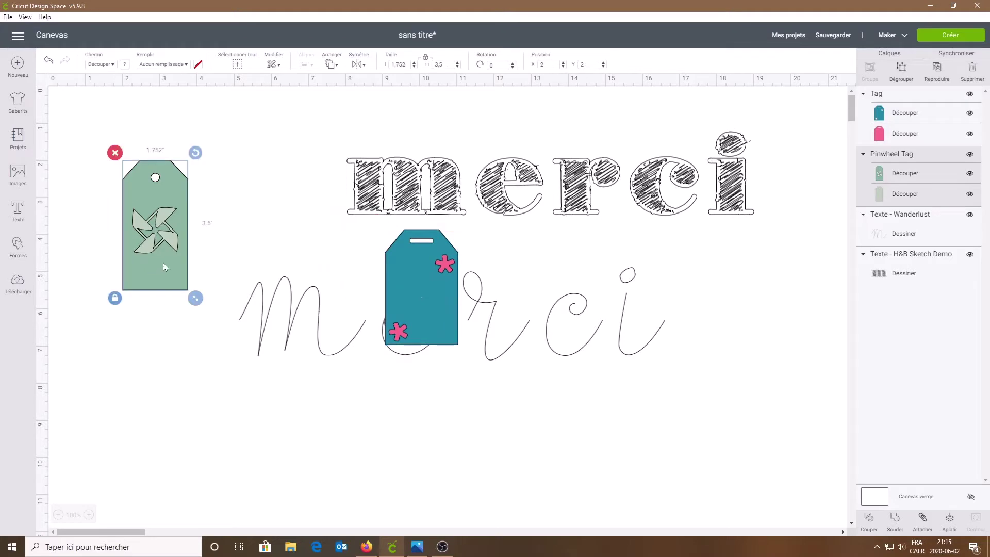
{"action": "mouse_move", "coordinate": [163, 262]}
{"action": "left_mouse_down"}
{"action": "mouse_move", "coordinate": [262, 339]}
{"action": "mouse_move", "coordinate": [173, 273]}
{"action": "left_mouse_up"}
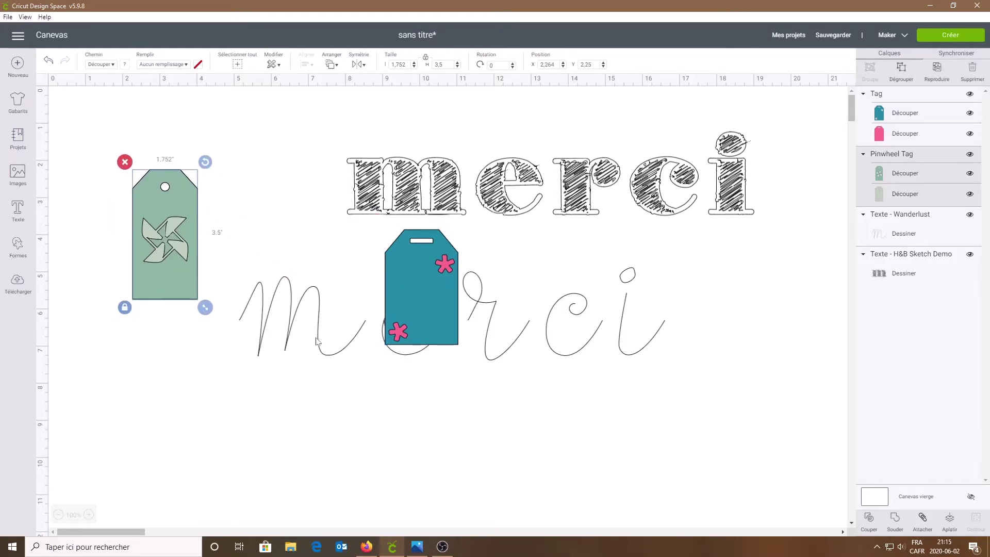
{"action": "left_click_drag", "start_coordinate": [317, 342], "coordinate": [548, 289]}
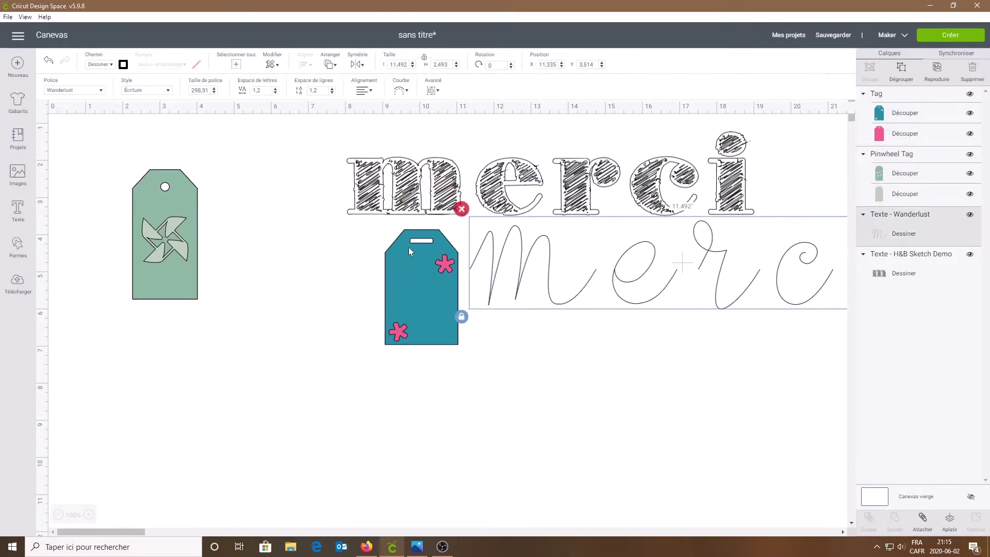
Step: Enlarge the pinwheel tag to about 4.37 by 8.72 inches, then ungroup it and delete its pinwheel cutout layer
{"action": "left_click", "coordinate": [192, 247]}
{"action": "left_click_drag", "start_coordinate": [204, 305], "coordinate": [302, 501]}
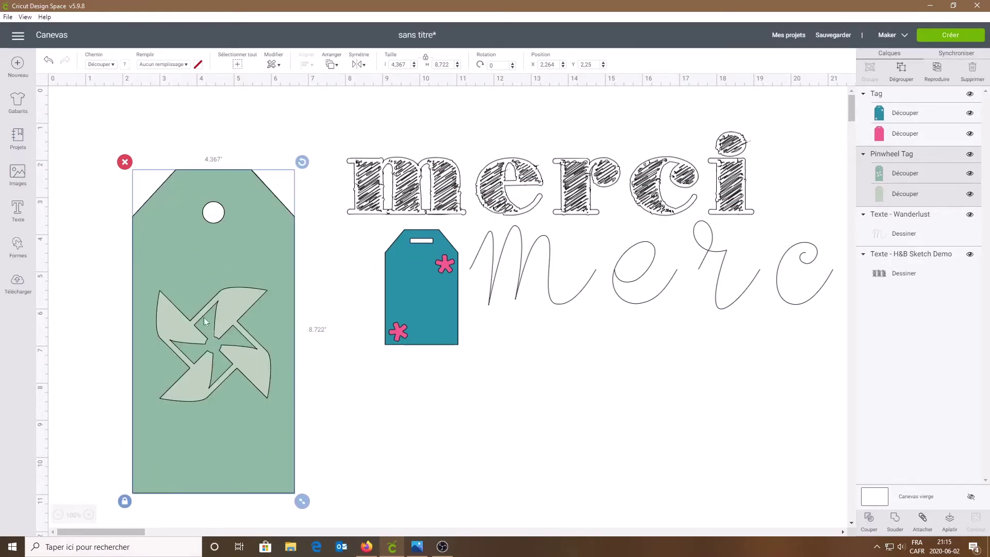
{"action": "left_click", "coordinate": [901, 70]}
{"action": "left_click_drag", "start_coordinate": [258, 363], "coordinate": [578, 358]}
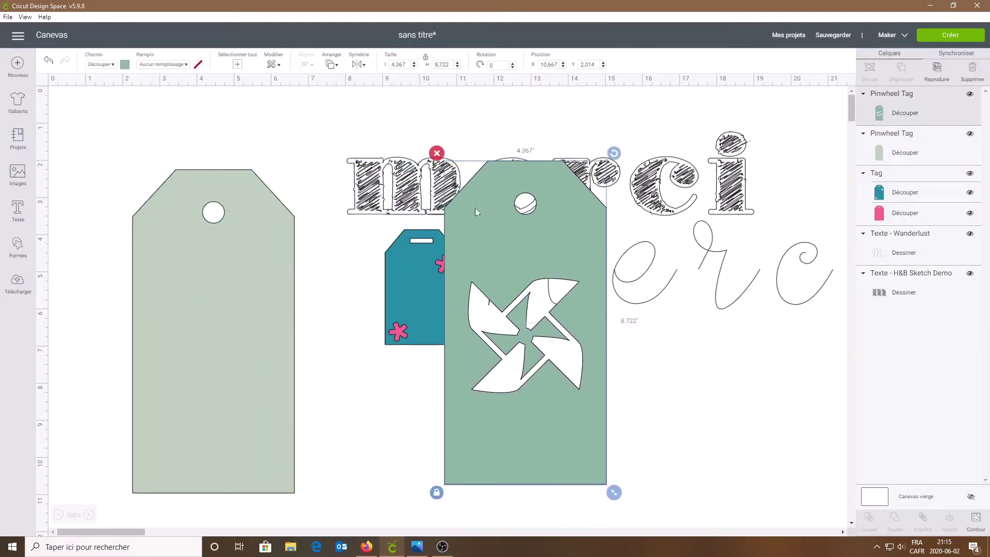
{"action": "left_click", "coordinate": [438, 152]}
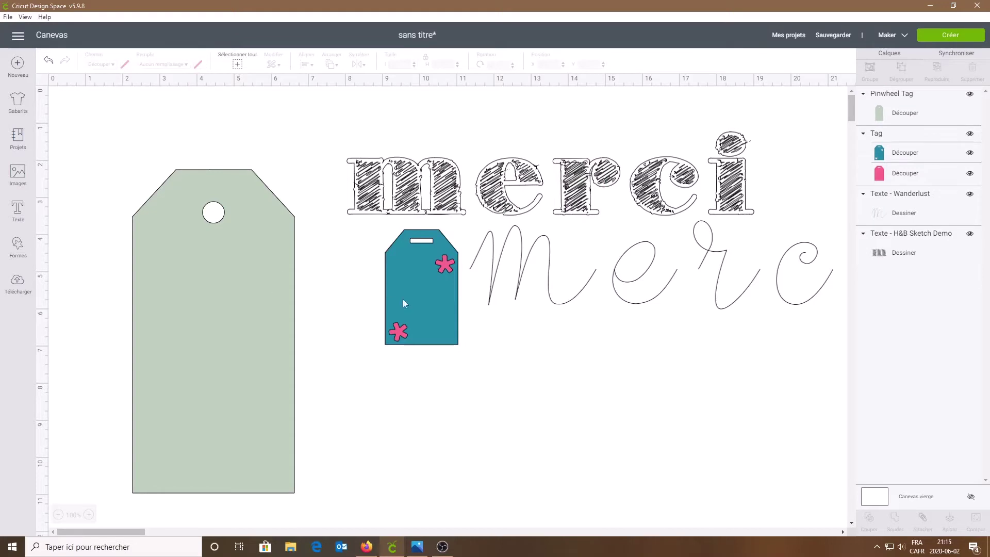
Step: Delete the blue flowered tag and place the Wanderlust "merci" text below the sketch-style "merci"
{"action": "left_click", "coordinate": [420, 301]}
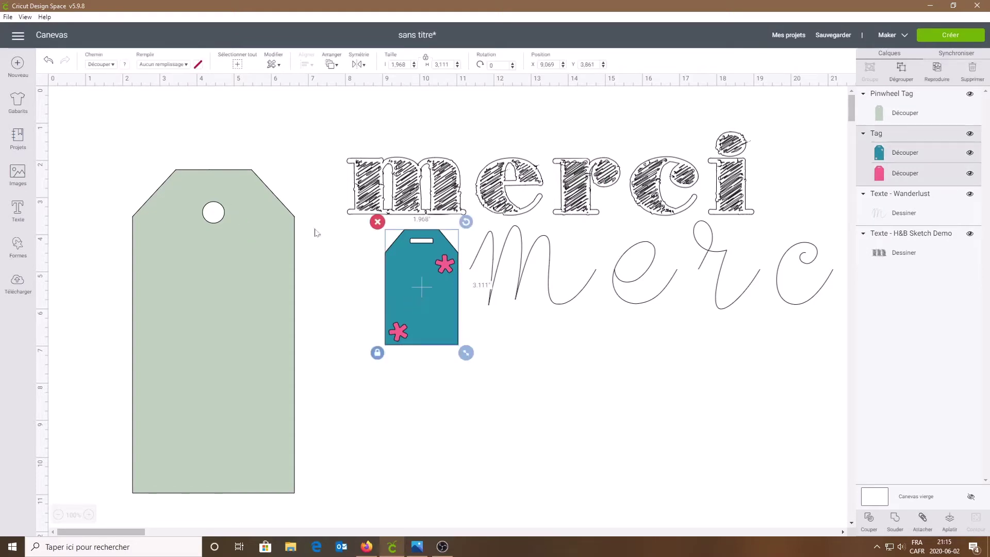
{"action": "left_click", "coordinate": [378, 222]}
{"action": "left_click", "coordinate": [548, 269]}
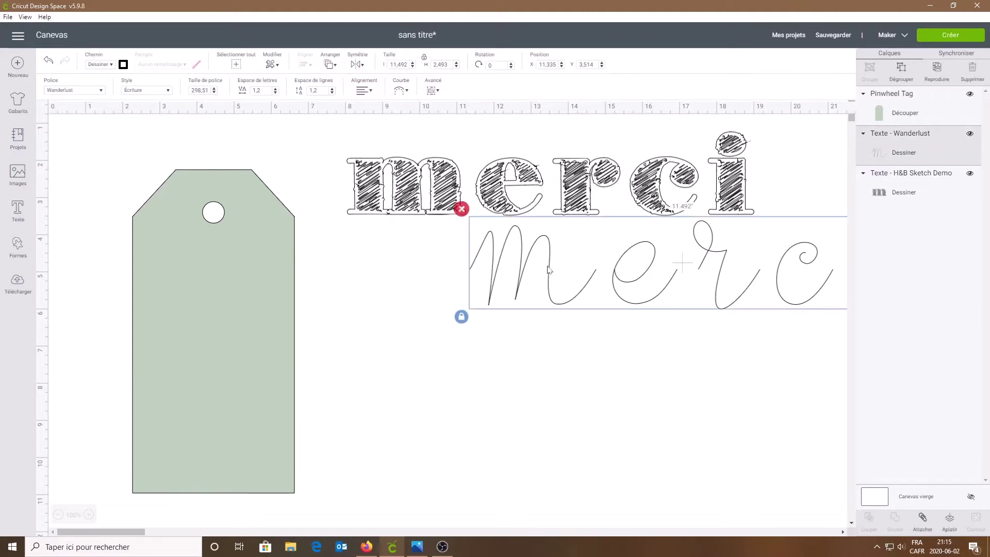
{"action": "mouse_move", "coordinate": [633, 287]}
{"action": "left_mouse_down"}
{"action": "mouse_move", "coordinate": [485, 318]}
{"action": "mouse_move", "coordinate": [530, 307]}
{"action": "left_mouse_up"}
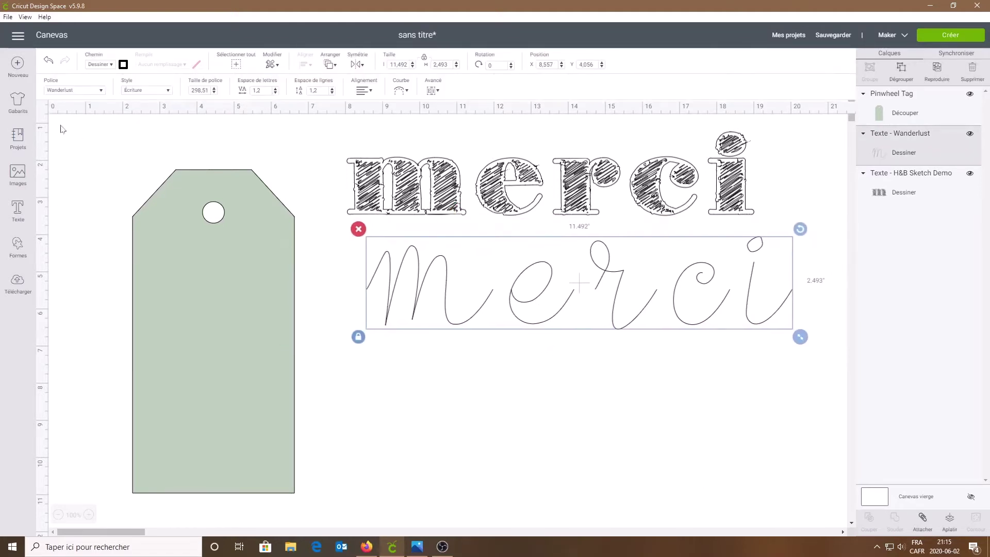
Step: Reopen the image library's Ensemble d'images category and search its filtered sets for "butterfly"
{"action": "left_click", "coordinate": [17, 176]}
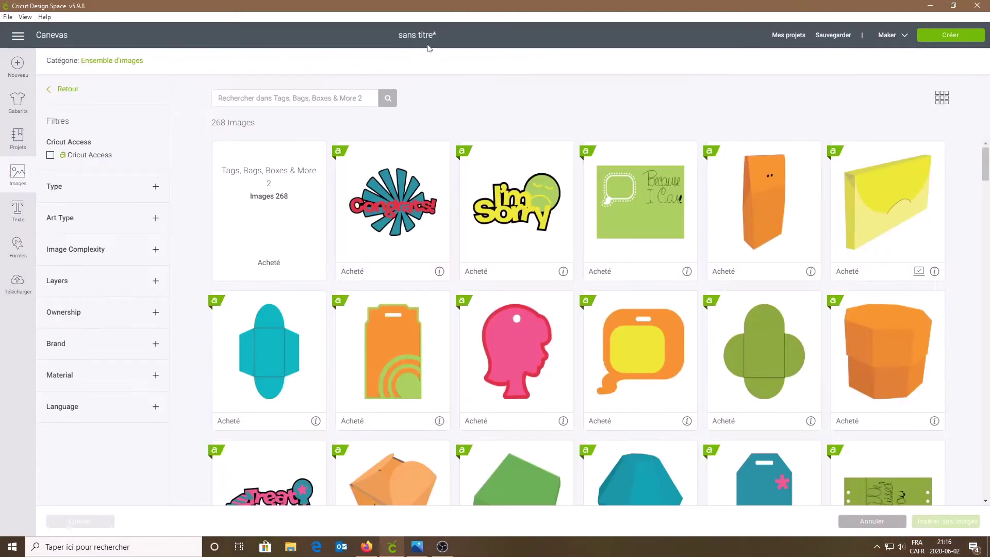
{"action": "left_click", "coordinate": [58, 90]}
{"action": "left_click", "coordinate": [118, 62]}
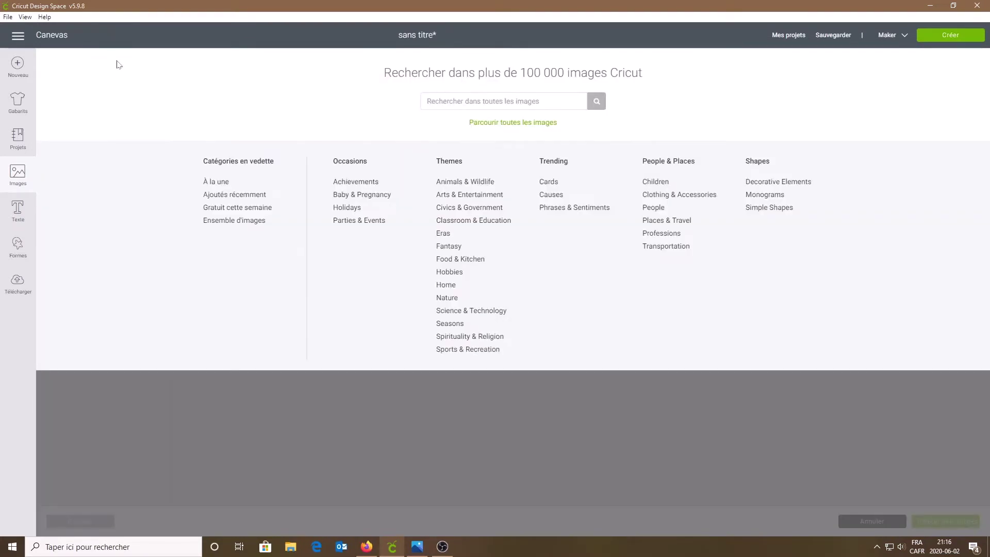
{"action": "left_click", "coordinate": [244, 223]}
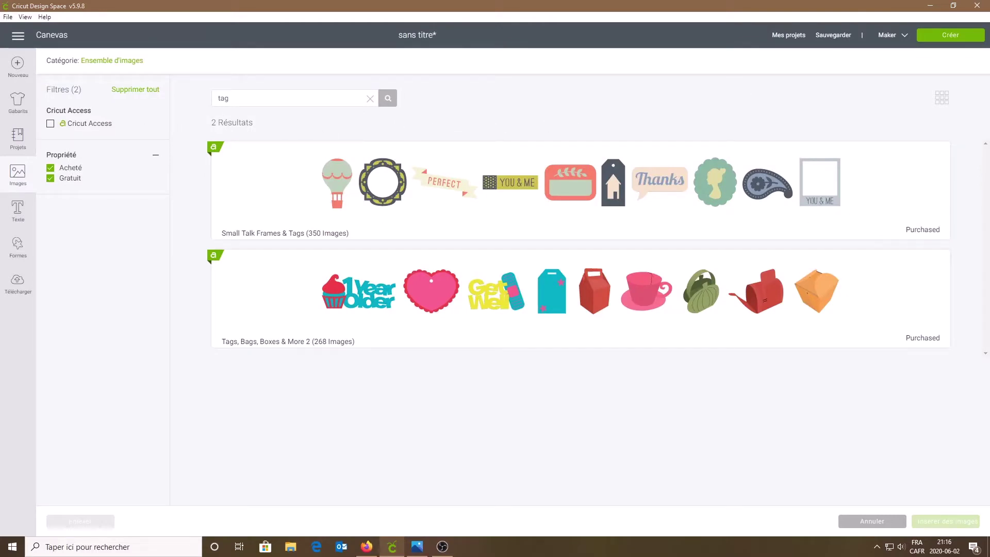
{"action": "key", "text": "BackSpace"}
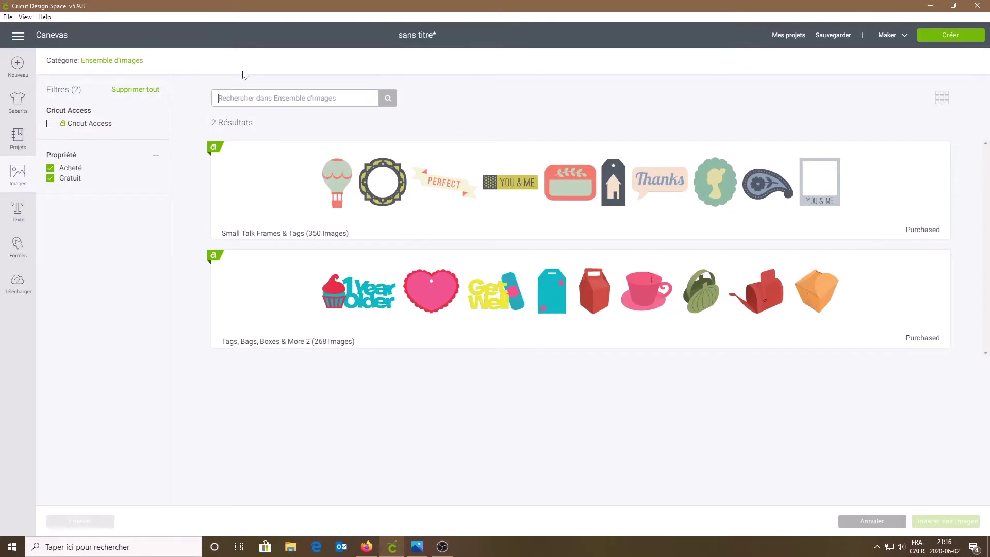
{"action": "type", "text": "butterfly"}
{"action": "key", "text": "Return"}
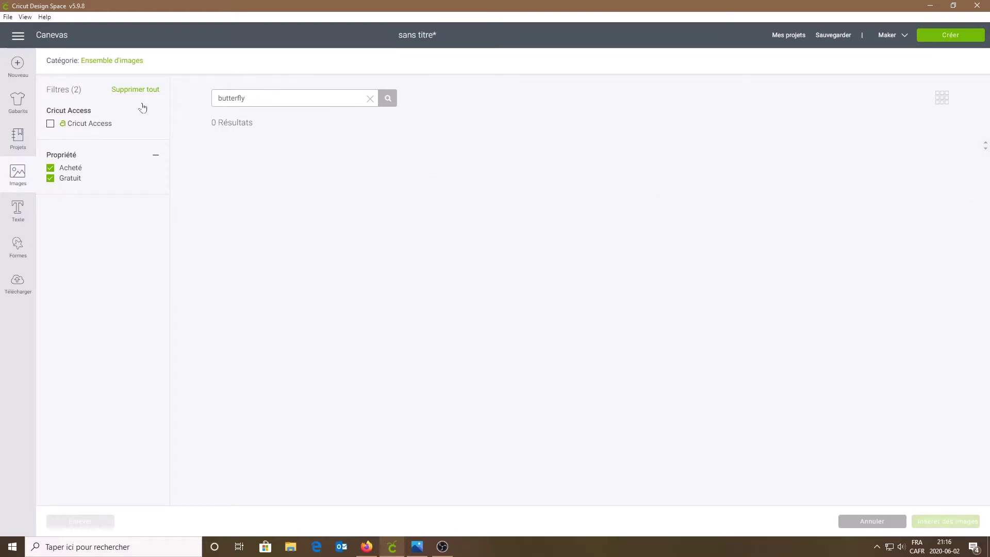
Step: Clear the search term and all filters in Ensemble d'images, then filter the sets to Gratuit and Acheté again
{"action": "left_click", "coordinate": [116, 65]}
{"action": "left_click", "coordinate": [232, 224]}
{"action": "key", "text": "BackSpace"}
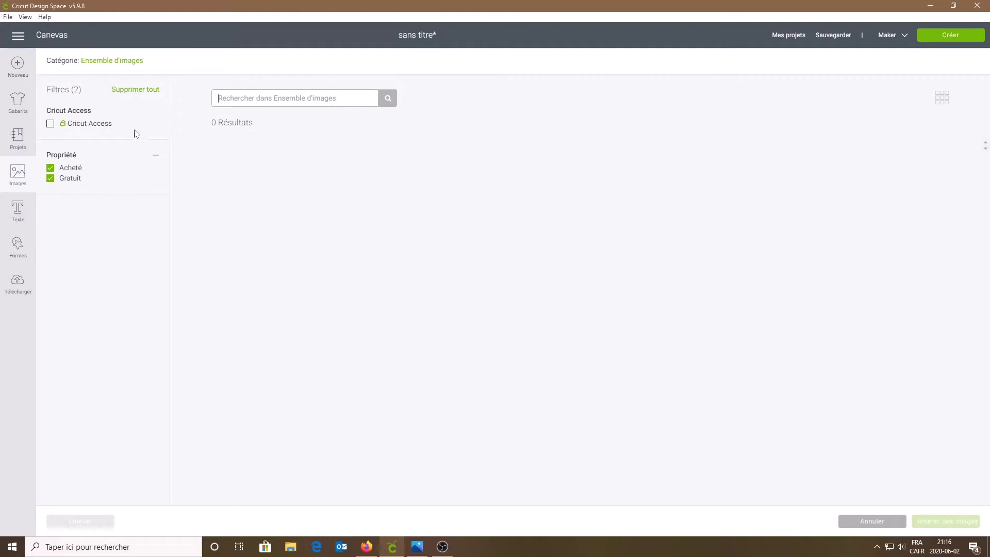
{"action": "left_click", "coordinate": [134, 90]}
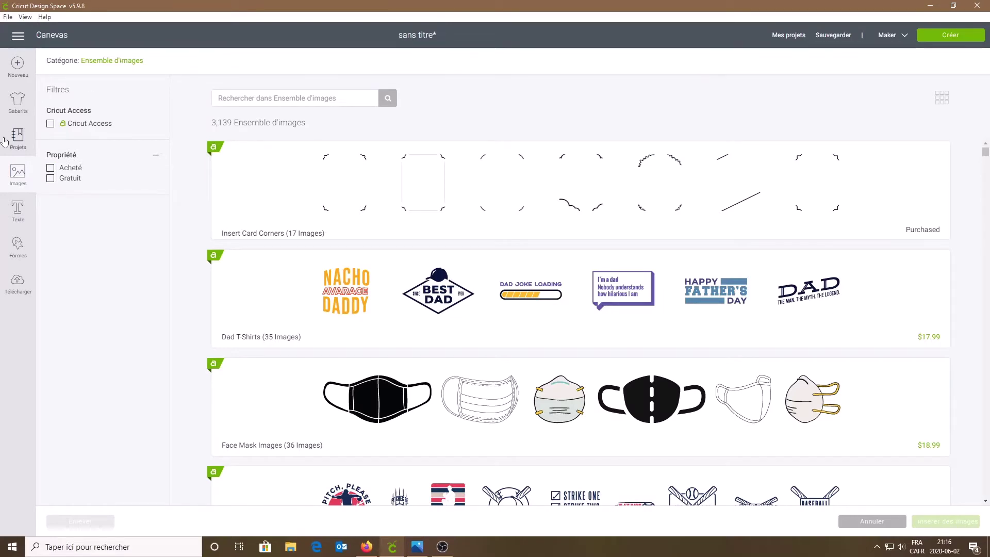
{"action": "left_click", "coordinate": [50, 178]}
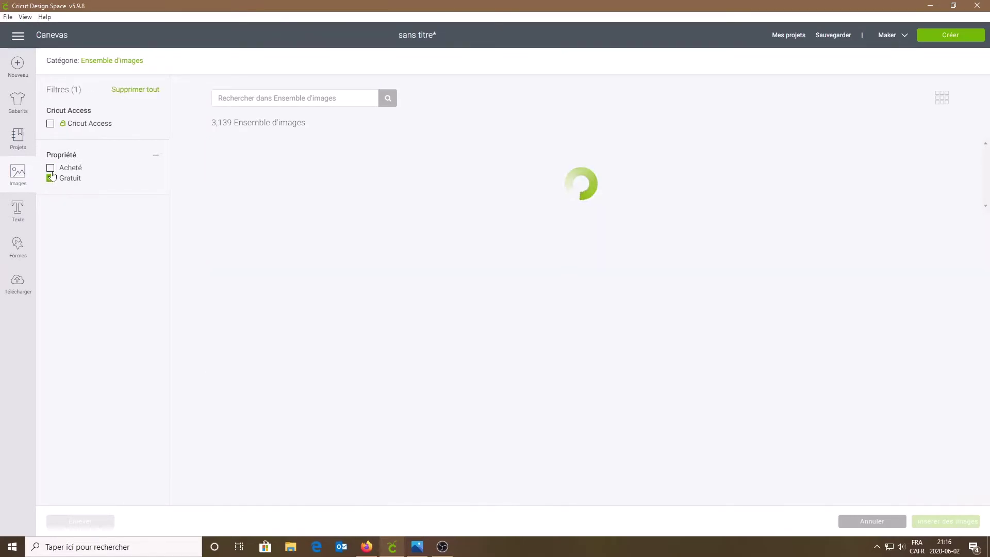
{"action": "left_click", "coordinate": [50, 167]}
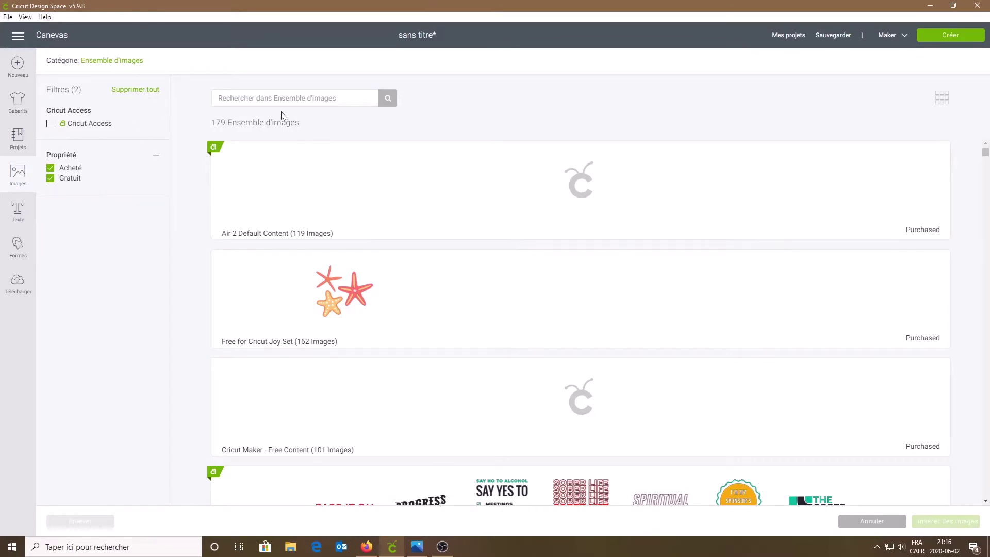
Step: Repeat the "butterfly" search in the refiltered image sets
{"action": "left_click", "coordinate": [309, 98]}
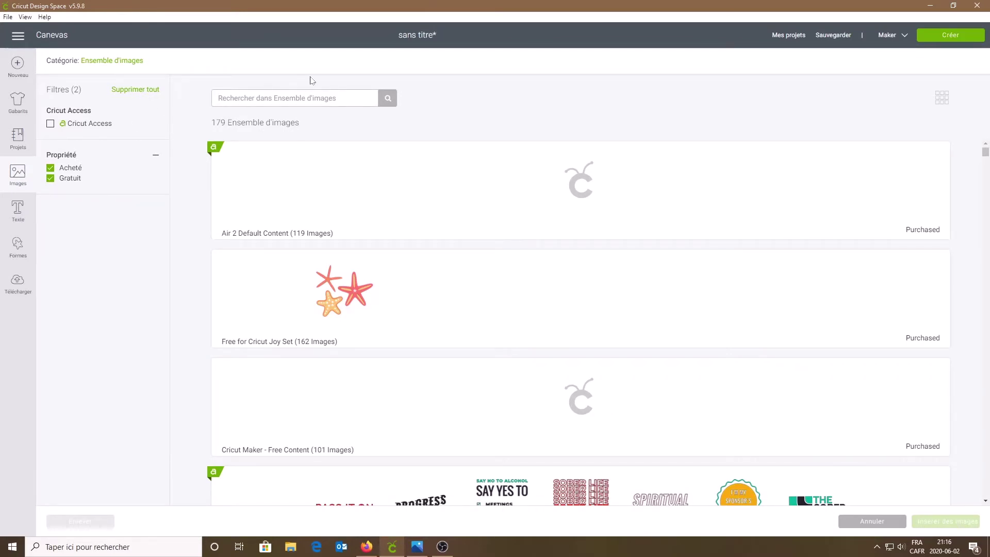
{"action": "type", "text": "butterfly"}
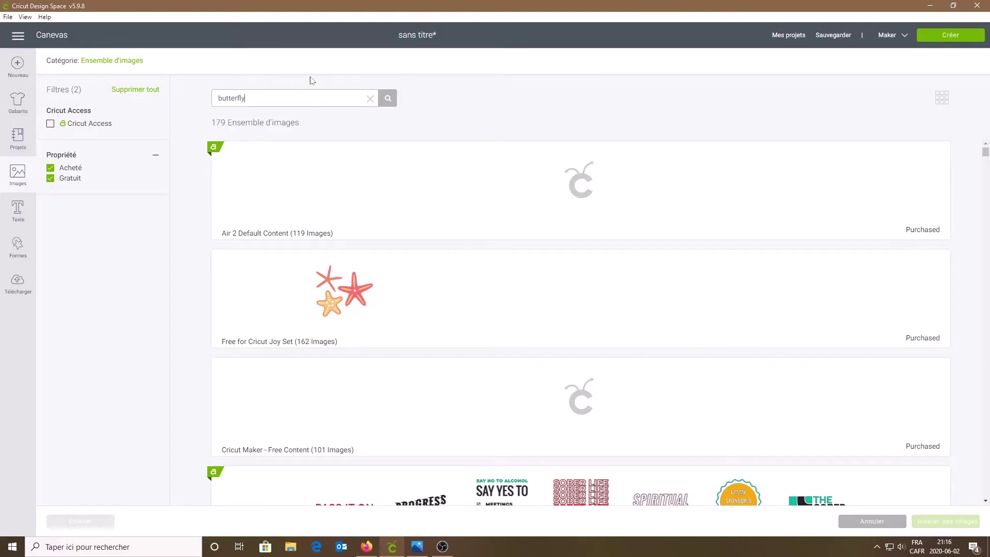
{"action": "left_click", "coordinate": [390, 99]}
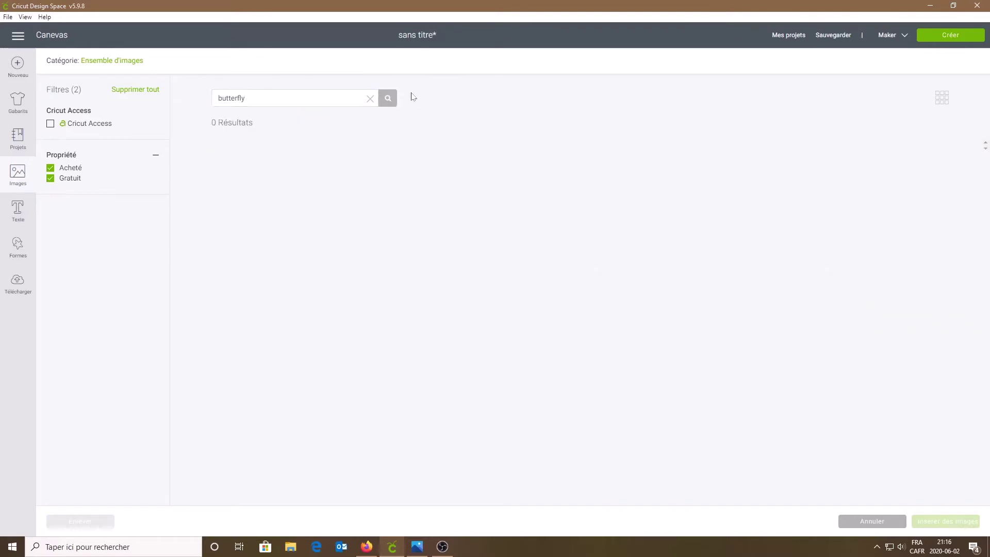
{"action": "left_click_drag", "start_coordinate": [247, 98], "coordinate": [192, 89]}
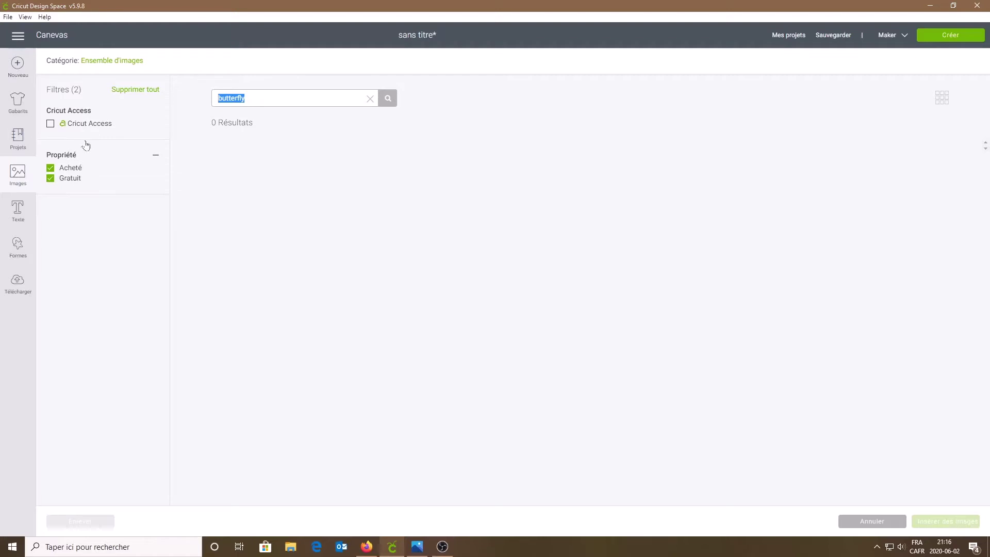
Step: Open the À la une category, then switch to Gratuit cette semaine and look through its images
{"action": "left_click", "coordinate": [129, 61]}
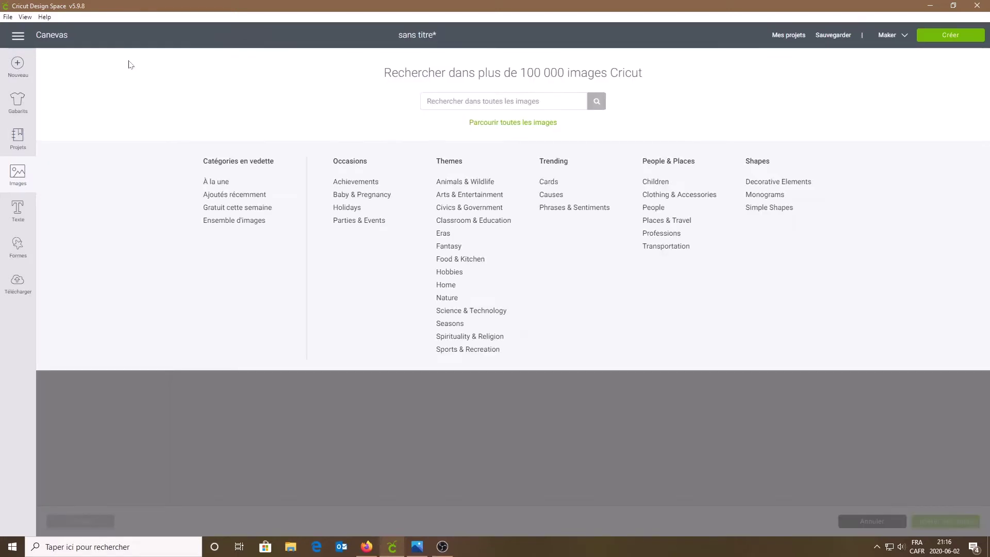
{"action": "left_click", "coordinate": [218, 185]}
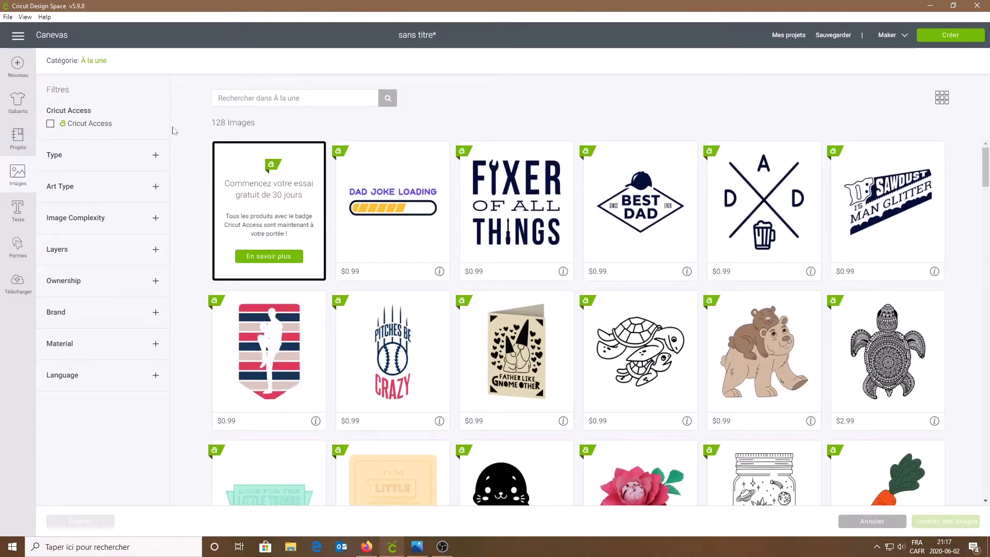
{"action": "left_click", "coordinate": [86, 61]}
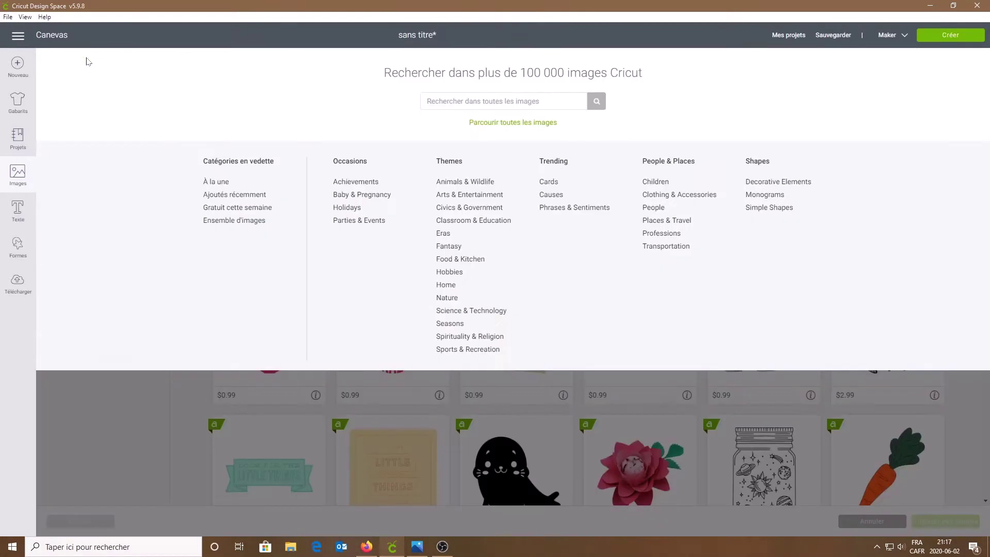
{"action": "left_click", "coordinate": [241, 208]}
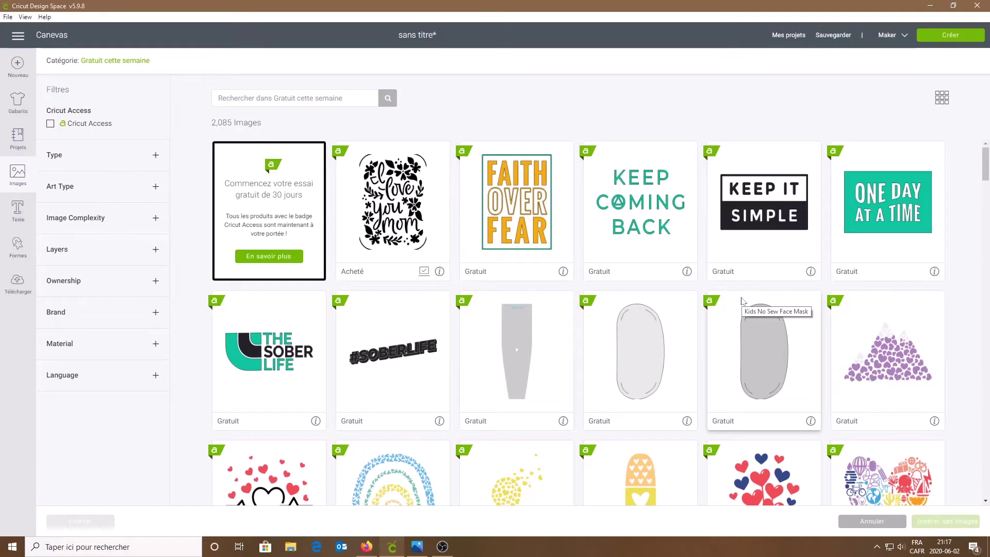
{"action": "scroll", "coordinate": [738, 295], "scroll_direction": "down", "scroll_amount": 4}
{"action": "scroll", "coordinate": [733, 292], "scroll_direction": "down", "scroll_amount": 8}
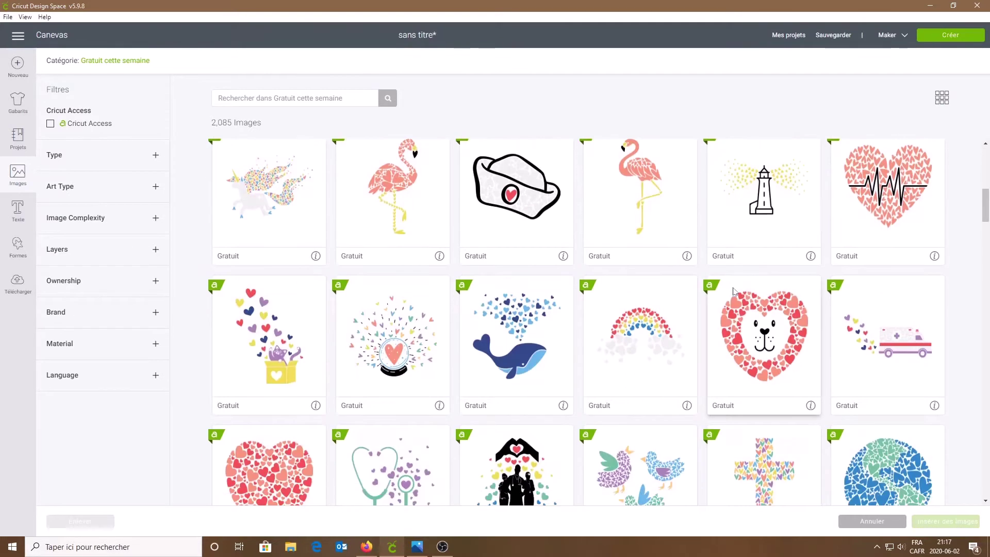
{"action": "scroll", "coordinate": [722, 286], "scroll_direction": "down", "scroll_amount": 5}
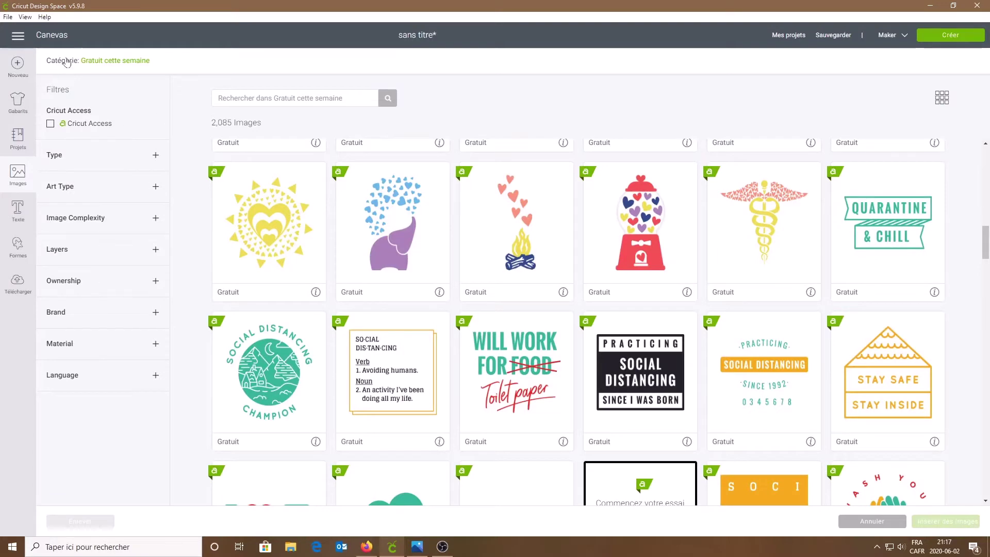
Step: Look briefly at the Ensemble d'images category and search the whole image library for "butterfly"
{"action": "left_click", "coordinate": [105, 62]}
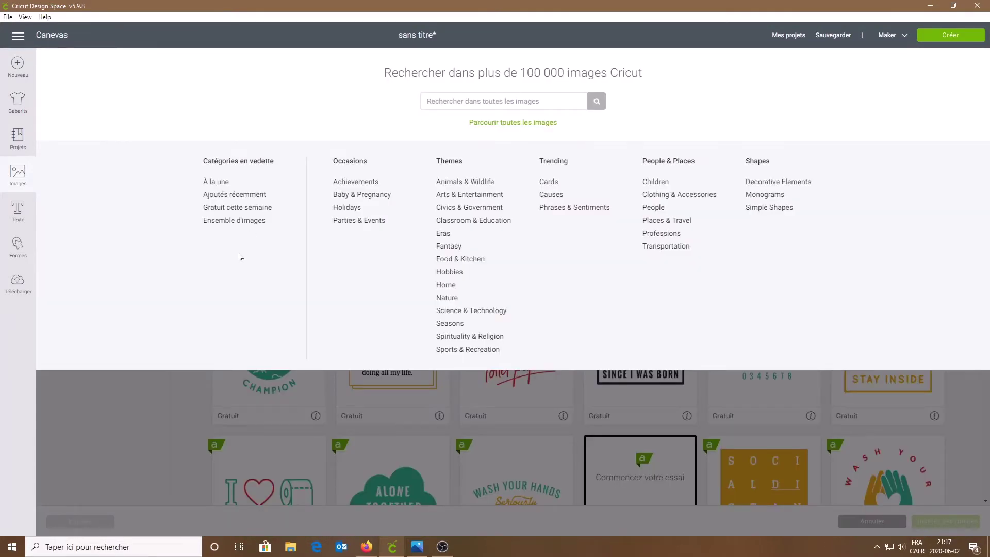
{"action": "left_click", "coordinate": [247, 223]}
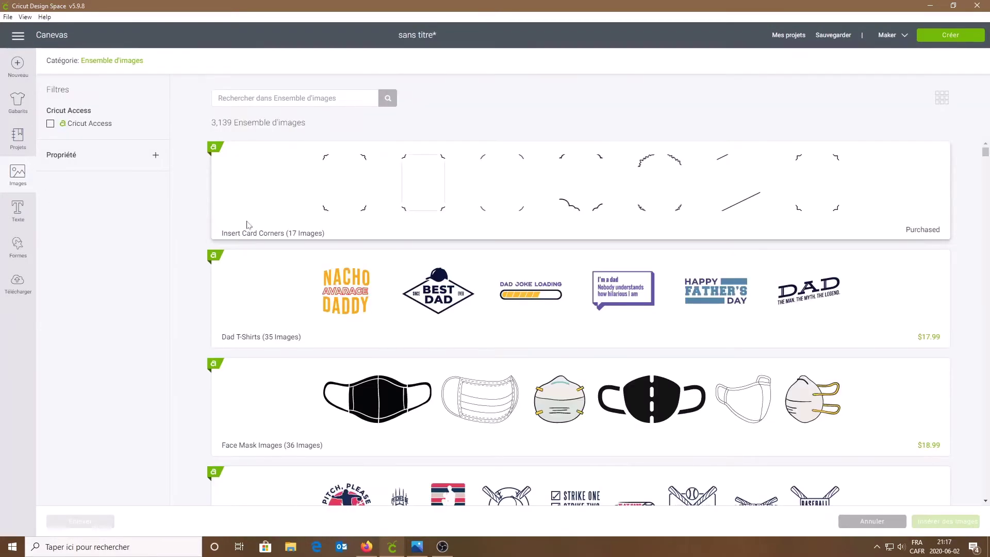
{"action": "left_click", "coordinate": [135, 62]}
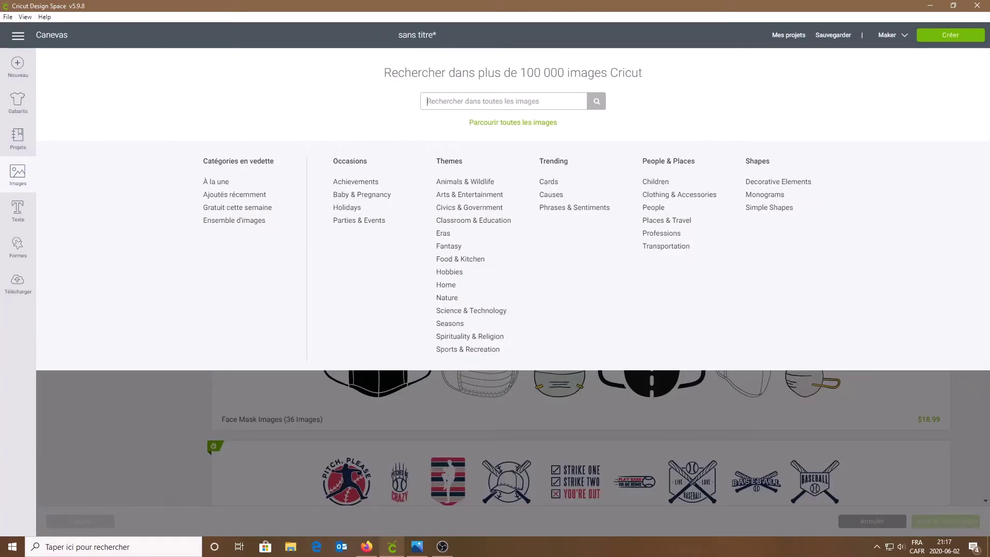
{"action": "type", "text": "butterfly"}
{"action": "key", "text": "Return"}
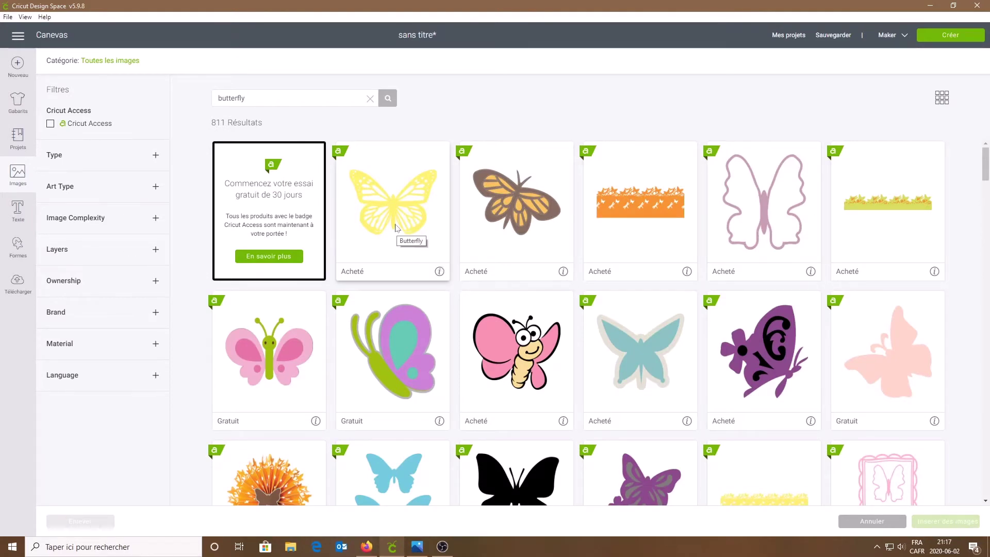
Step: Insert the free pink butterfly with the green body onto the canvas and enlarge it to about 8.2 inches wide
{"action": "scroll", "coordinate": [395, 228], "scroll_direction": "down", "scroll_amount": 3}
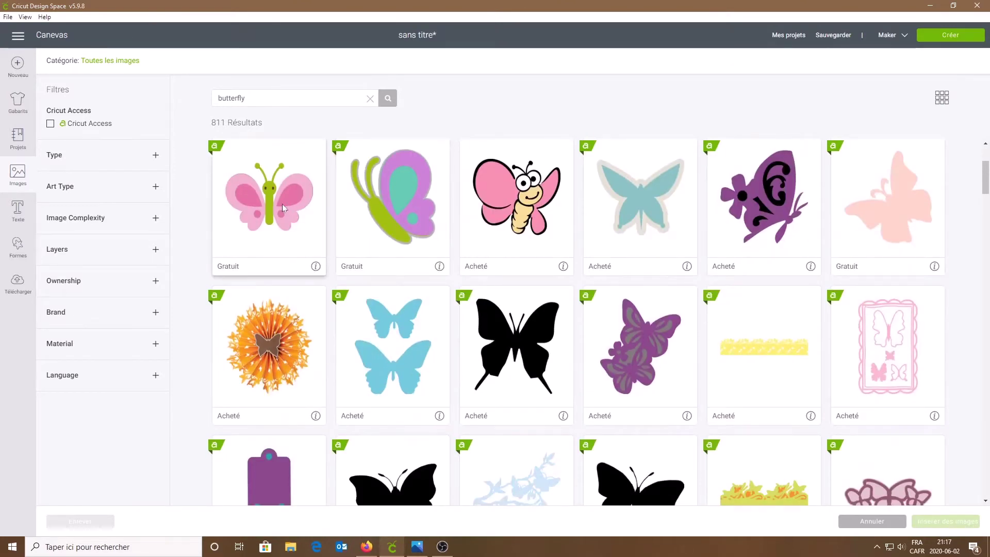
{"action": "left_click", "coordinate": [279, 225]}
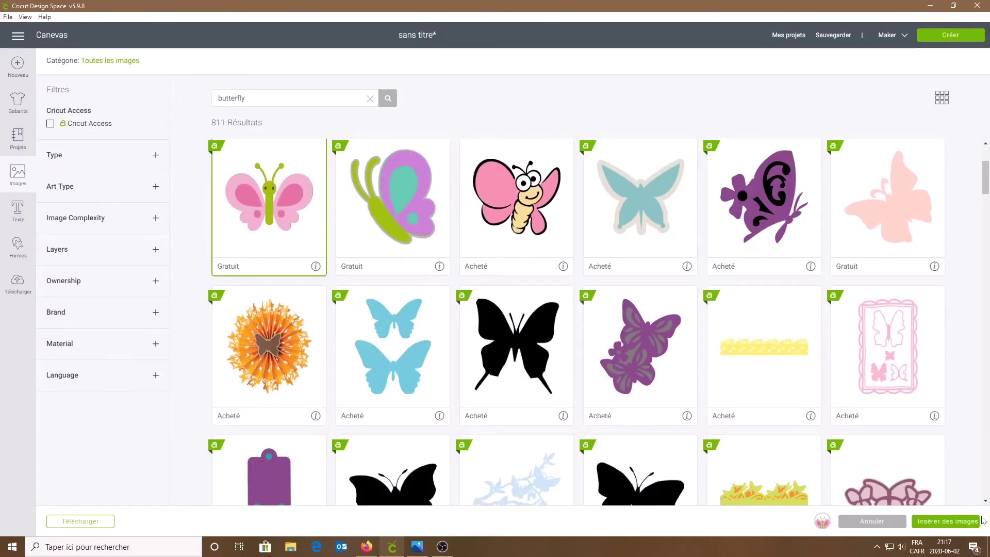
{"action": "left_click", "coordinate": [948, 521]}
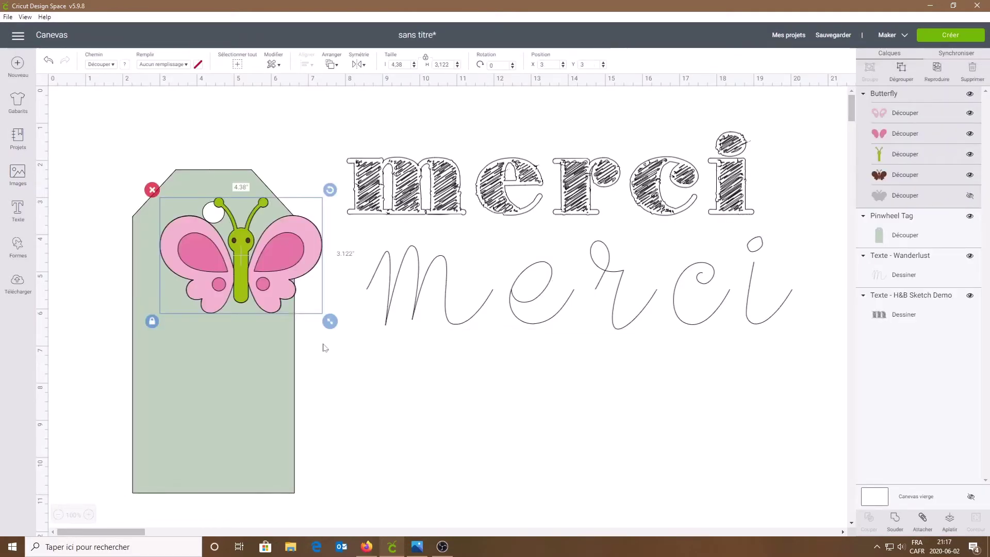
{"action": "left_click_drag", "start_coordinate": [330, 321], "coordinate": [472, 422]}
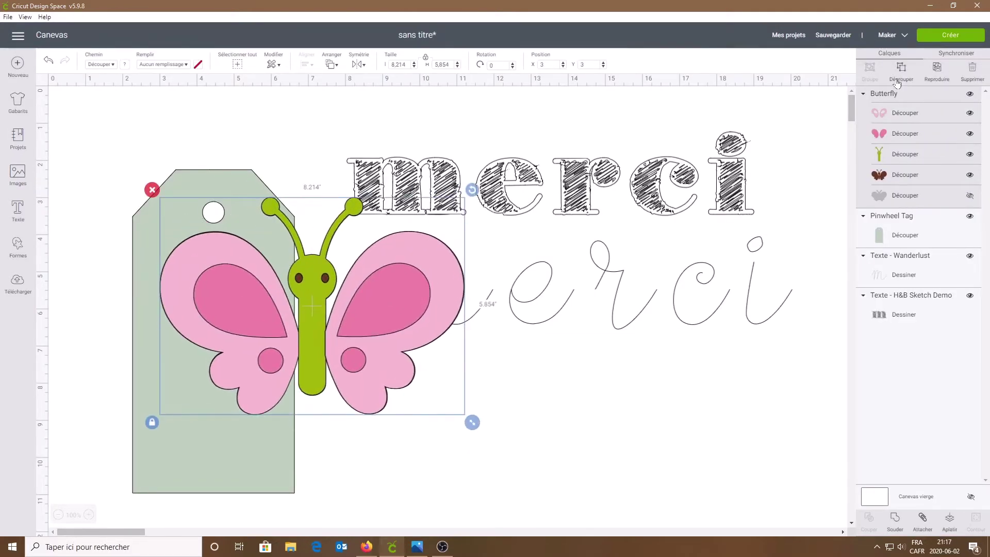
Step: Ungroup the butterfly to spread its coloured layers apart, and delete the solid brown base layer
{"action": "left_click", "coordinate": [902, 72]}
{"action": "left_click_drag", "start_coordinate": [394, 298], "coordinate": [634, 353]}
{"action": "left_click_drag", "start_coordinate": [278, 313], "coordinate": [652, 208]}
{"action": "left_click_drag", "start_coordinate": [330, 351], "coordinate": [664, 323]}
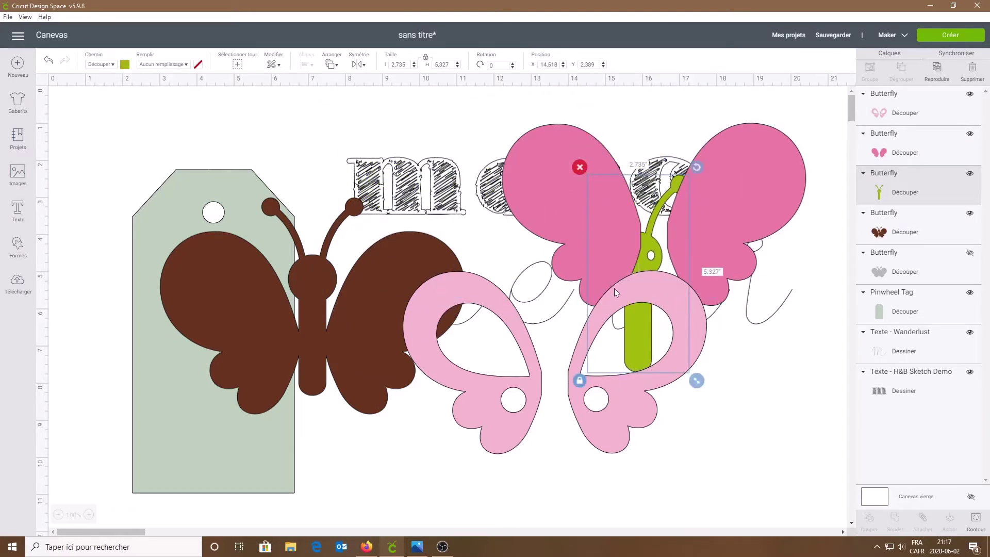
{"action": "left_click", "coordinate": [312, 336]}
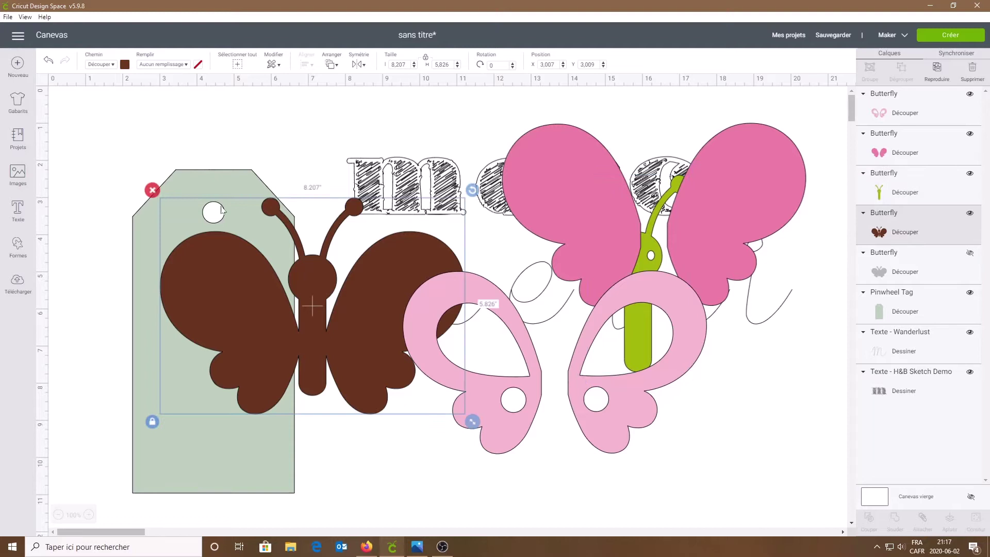
{"action": "left_click", "coordinate": [153, 190]}
Step: Try the solid dark pink wings on the lower part of the tag at about 3.1 inches wide, and delete them
{"action": "left_click_drag", "start_coordinate": [632, 243], "coordinate": [215, 370]}
{"action": "left_click_drag", "start_coordinate": [421, 435], "coordinate": [250, 379]}
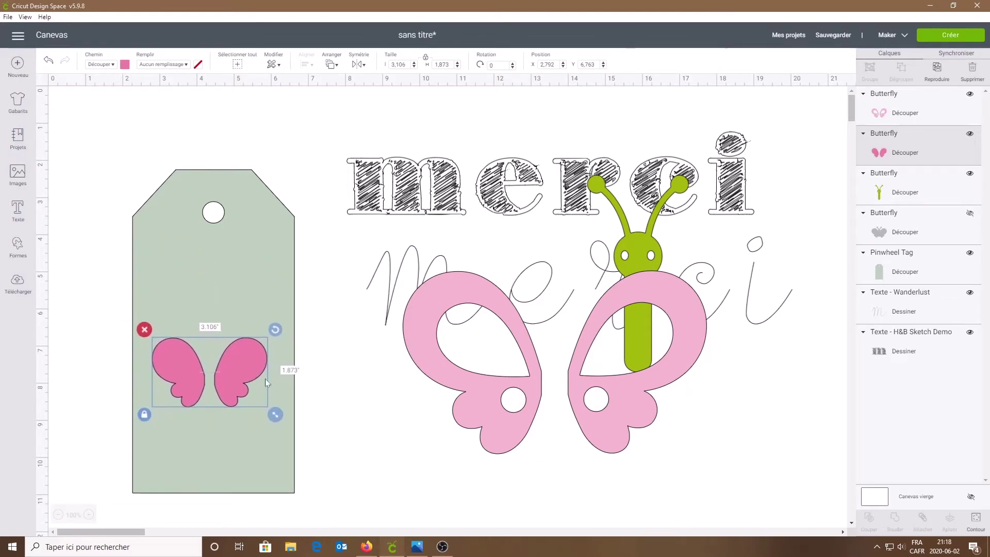
{"action": "left_click_drag", "start_coordinate": [610, 416], "coordinate": [512, 434]}
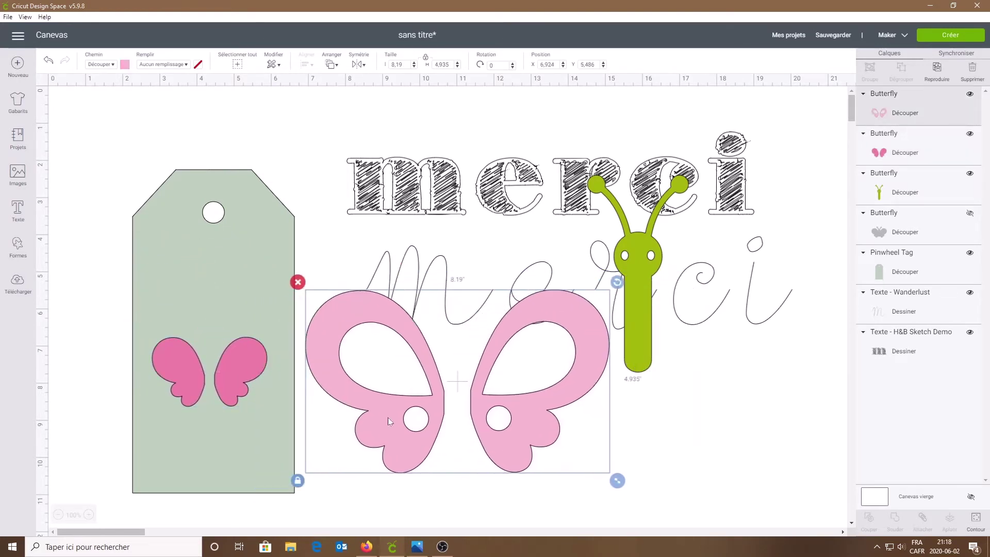
{"action": "left_click", "coordinate": [246, 367]}
{"action": "left_click", "coordinate": [144, 328]}
Step: Shrink the light pink wings to about 1.9 inches wide and the green body to about 0.7 inches wide, assembling them low on the tag
{"action": "left_click", "coordinate": [390, 415]}
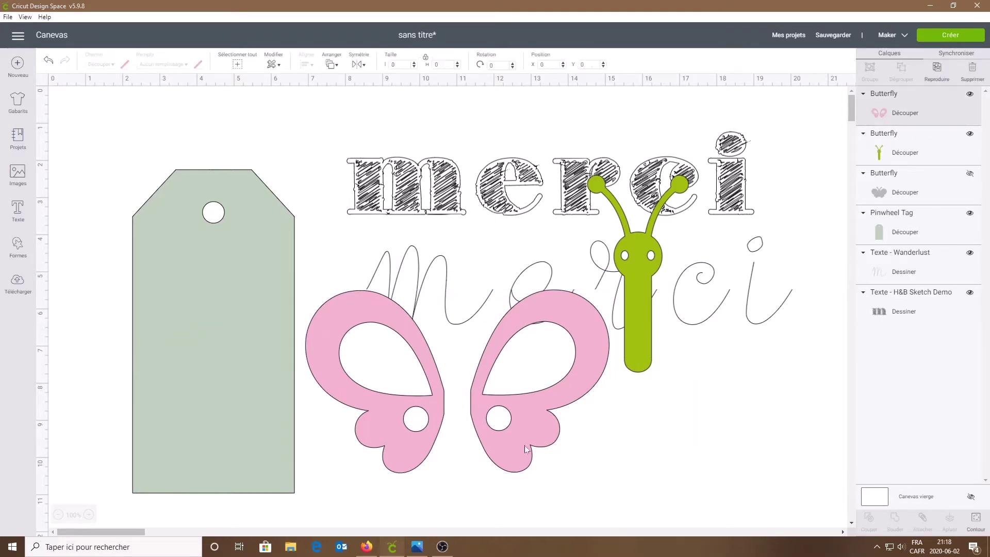
{"action": "left_click_drag", "start_coordinate": [614, 480], "coordinate": [225, 433]}
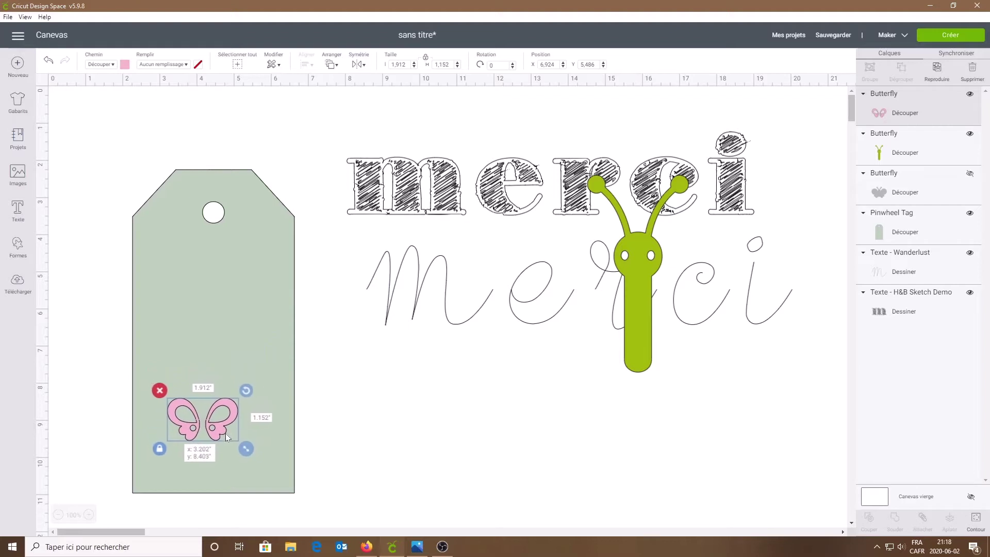
{"action": "left_click_drag", "start_coordinate": [640, 341], "coordinate": [344, 435]}
{"action": "left_click_drag", "start_coordinate": [409, 472], "coordinate": [348, 348]}
{"action": "left_click_drag", "start_coordinate": [322, 311], "coordinate": [201, 412]}
{"action": "left_click_drag", "start_coordinate": [236, 445], "coordinate": [208, 394]}
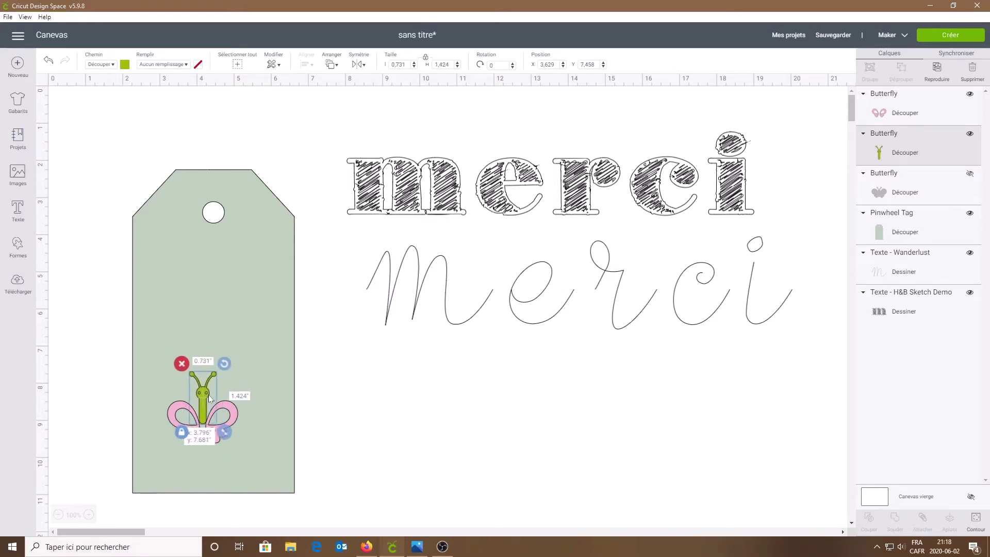
Step: Resize the light pink wings to about 1.98 inches wide and realign the green body between them on the tag
{"action": "left_click", "coordinate": [304, 363]}
{"action": "left_click", "coordinate": [224, 432]}
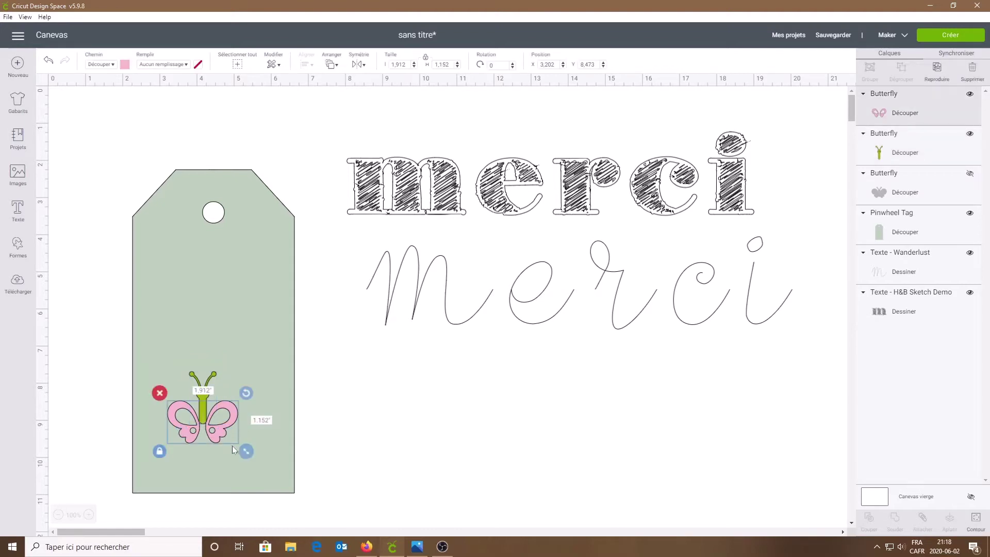
{"action": "left_click_drag", "start_coordinate": [244, 452], "coordinate": [188, 455]}
{"action": "left_click_drag", "start_coordinate": [208, 391], "coordinate": [208, 397]}
{"action": "left_click", "coordinate": [210, 397]}
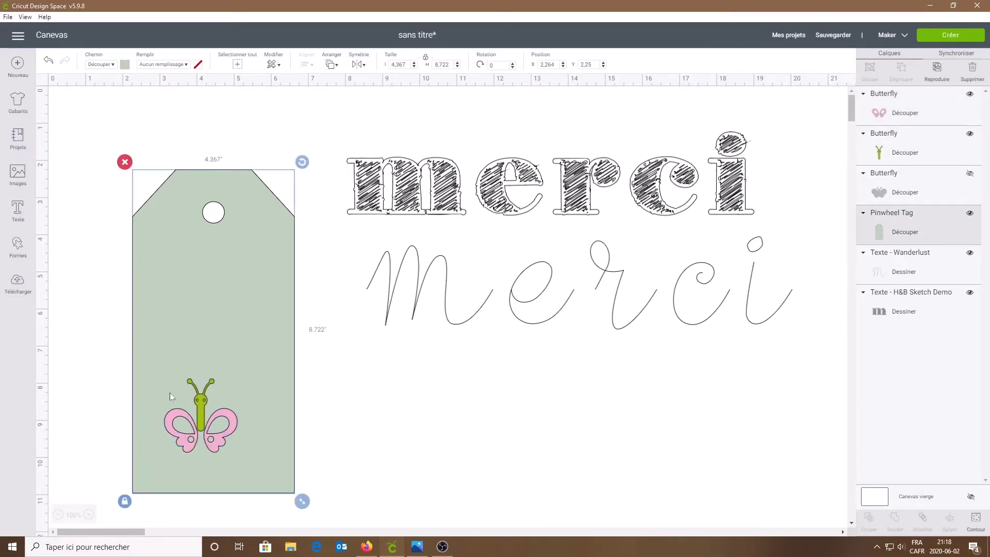
Step: Slice the light pink wings out of the green tag
{"action": "left_click", "coordinate": [227, 432]}
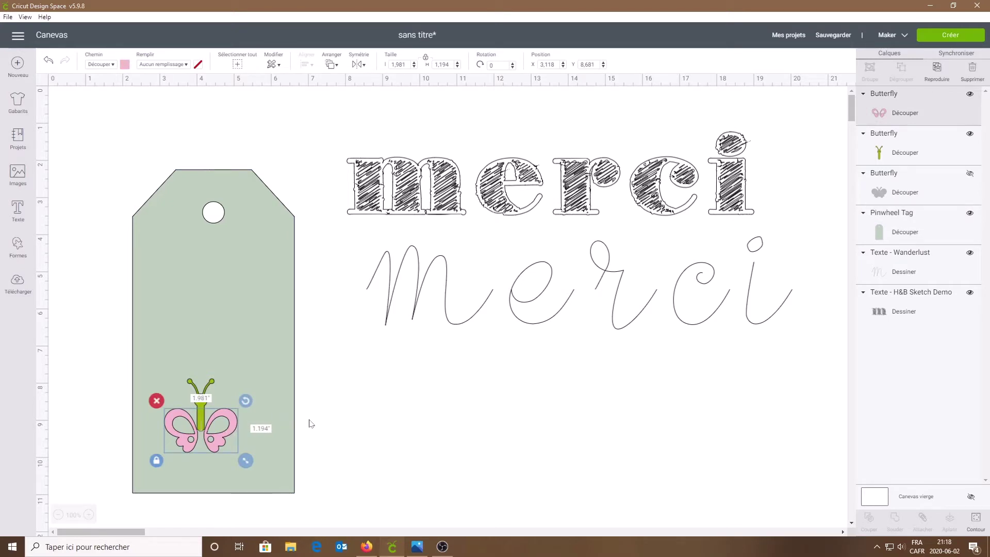
{"action": "left_click", "coordinate": [278, 448]}
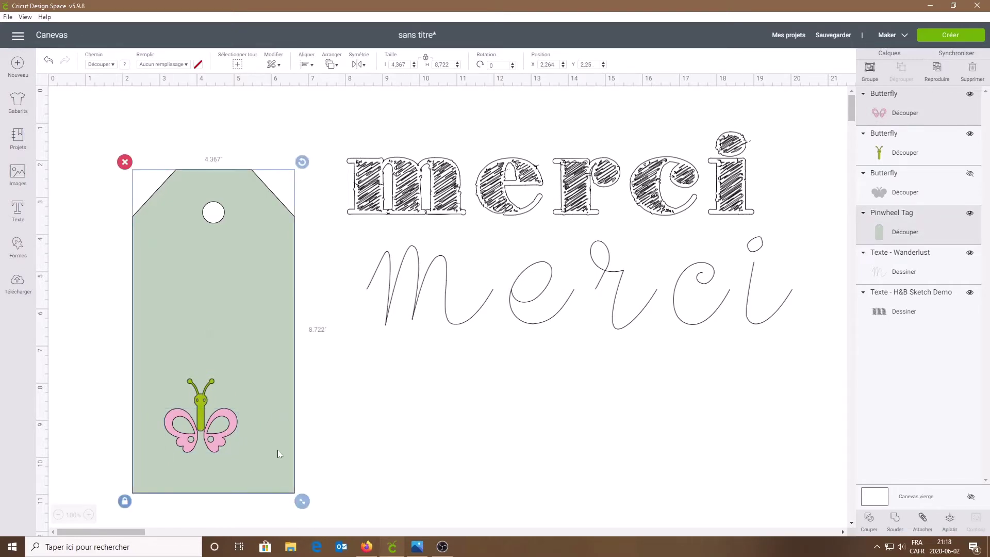
{"action": "left_click", "coordinate": [869, 521]}
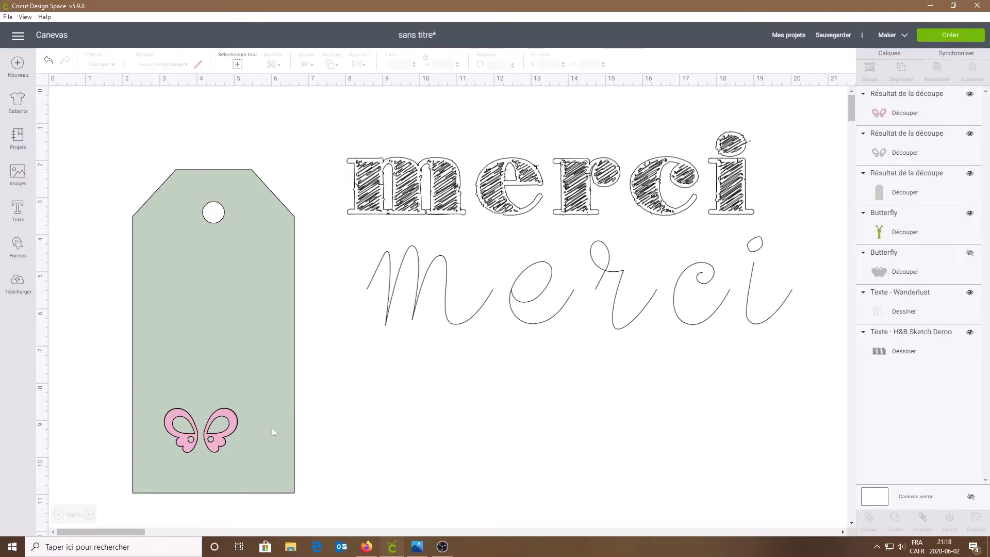
Step: Move the sliced tag and the green butterfly body aside, and delete both leftover wing pieces
{"action": "left_click_drag", "start_coordinate": [273, 431], "coordinate": [415, 413]}
{"action": "left_click", "coordinate": [203, 409]}
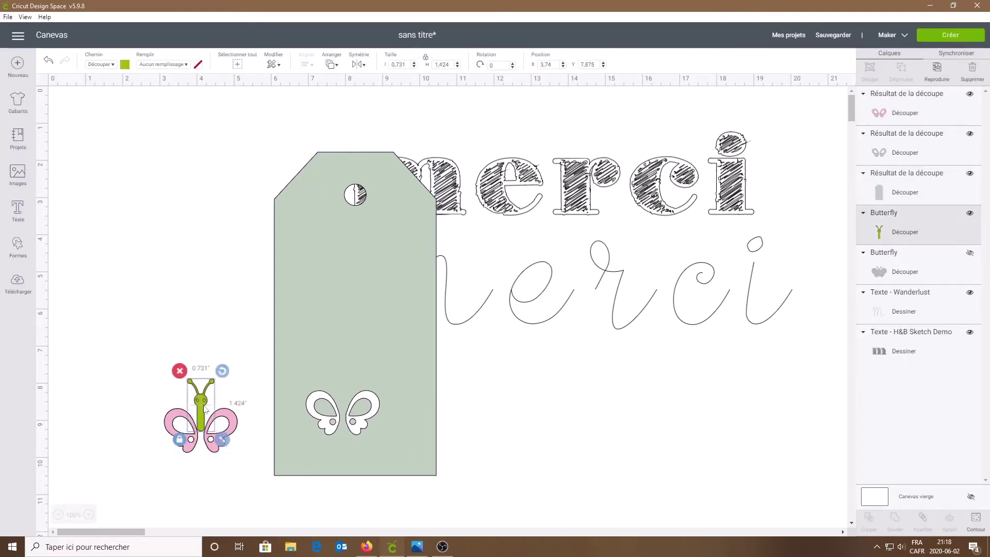
{"action": "left_click_drag", "start_coordinate": [205, 409], "coordinate": [490, 408]}
{"action": "left_click", "coordinate": [226, 433]}
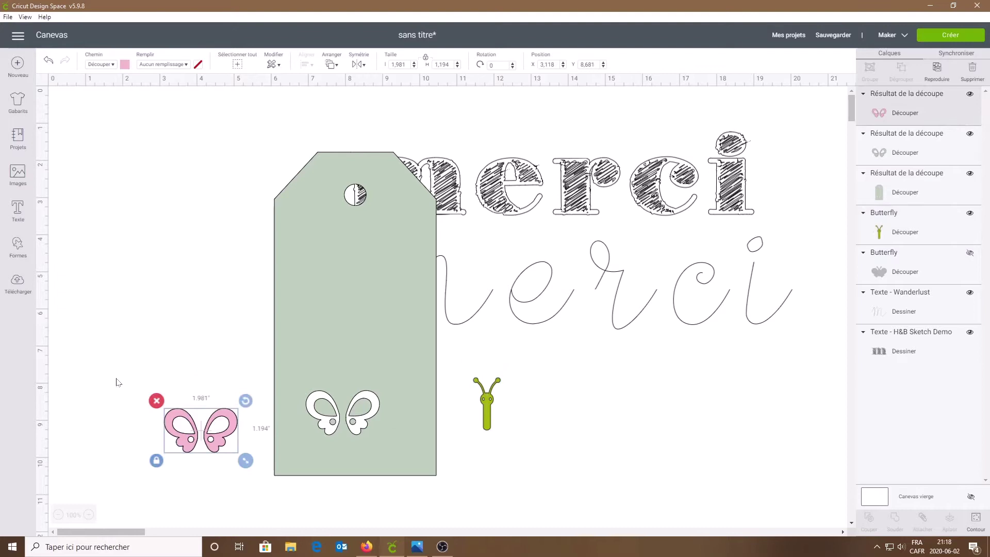
{"action": "left_click", "coordinate": [156, 401]}
{"action": "left_click", "coordinate": [188, 430]}
{"action": "left_click", "coordinate": [157, 401]}
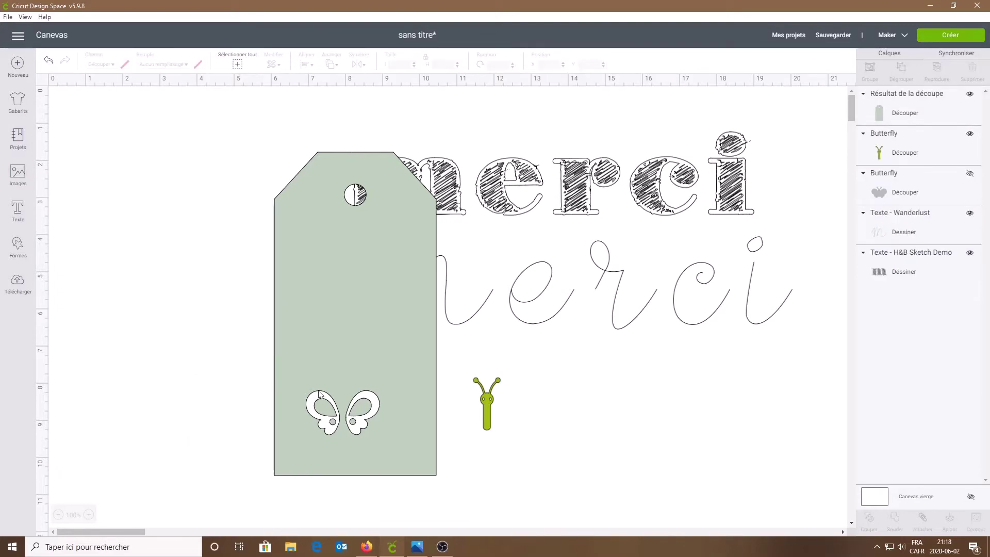